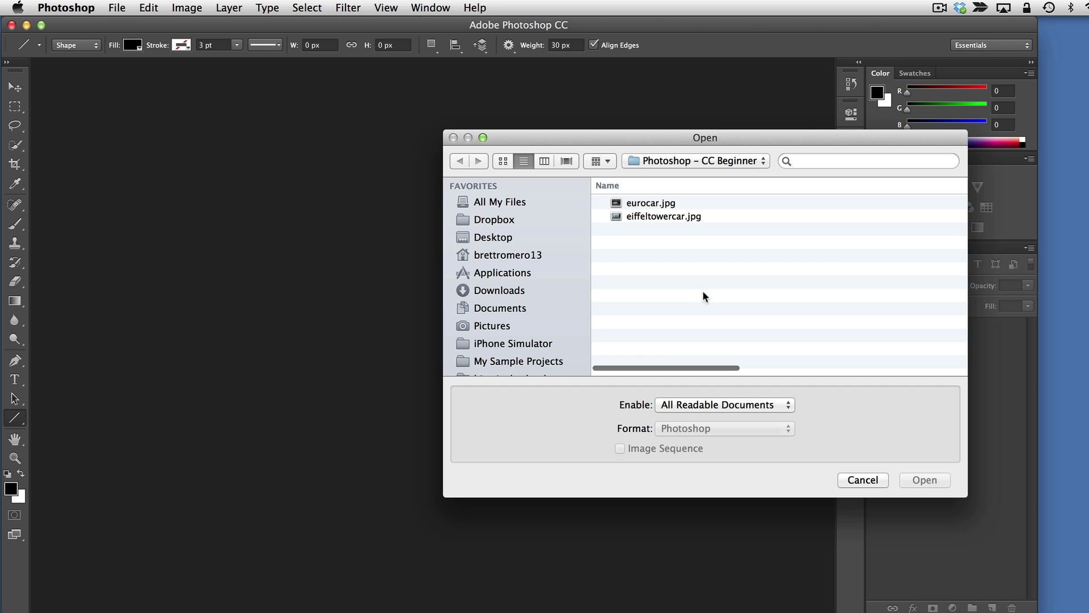
Open eiffeltowercar.jpg and set its zoom level to 500%
left_click(637, 218)
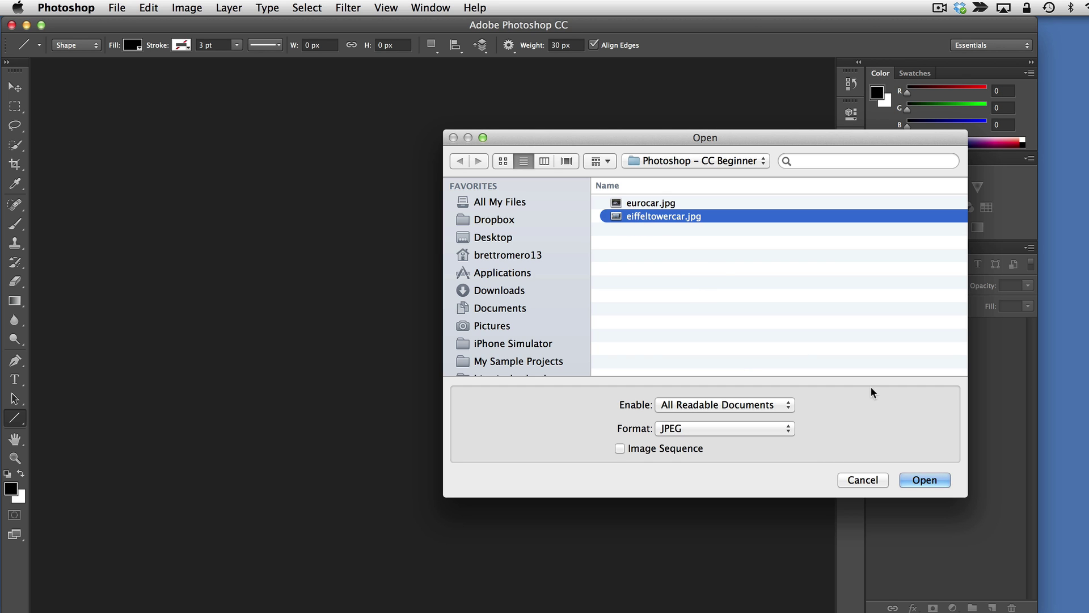
key("Return")
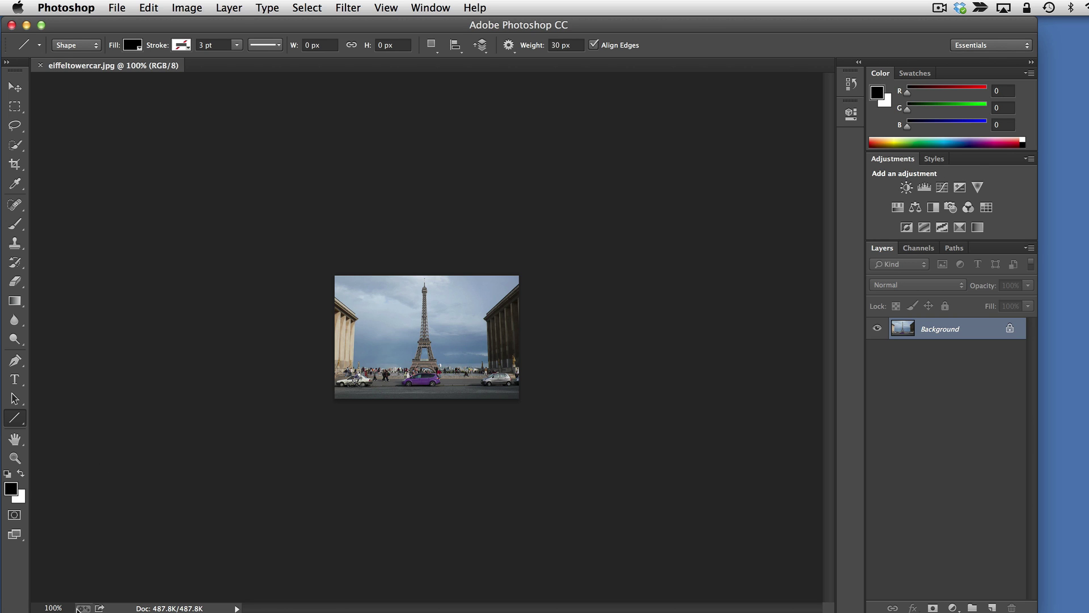
left_click(55, 606)
type("5")
key("Return")
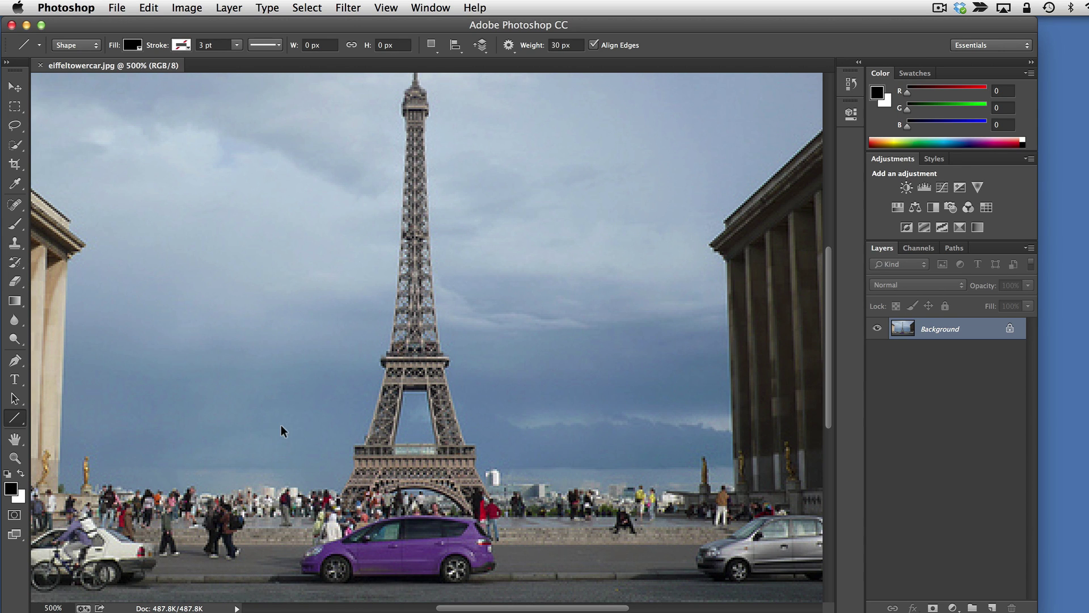
Zoom the Eiffel Tower image out to 100%, back in to 400%, and settle on 300%
key("super+minus")
key("super+minus")
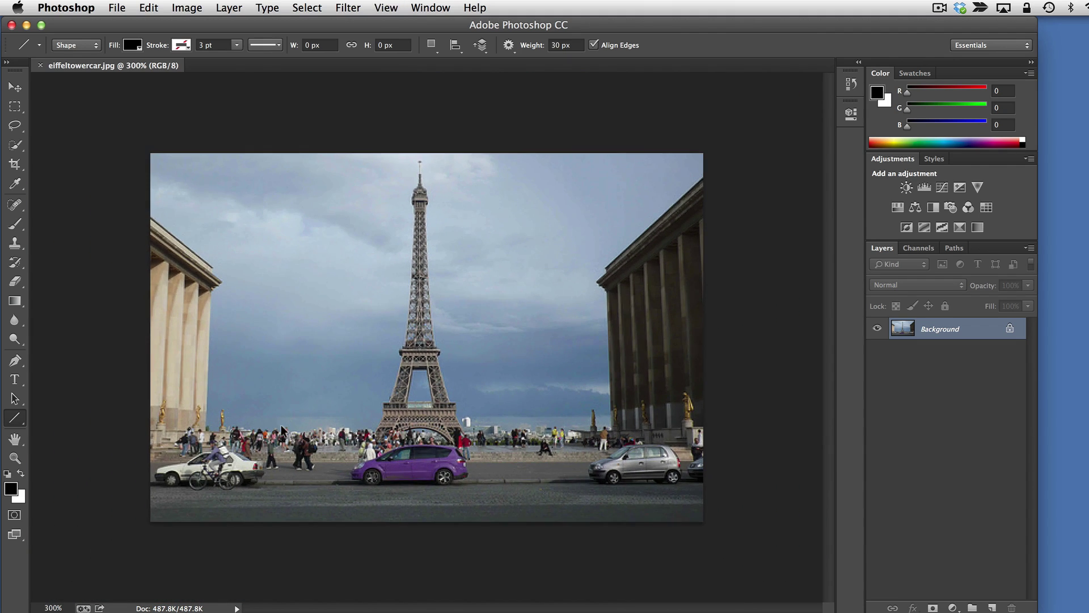
key("super+minus")
key("super+minus")
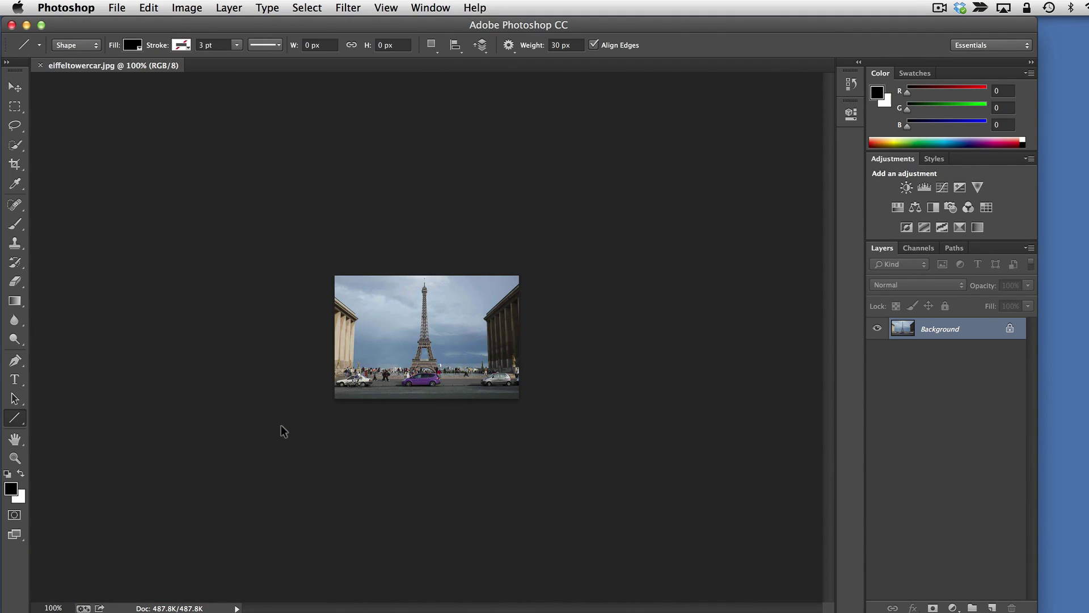
key("super+plus")
key("super+plus")
key("super+plus")
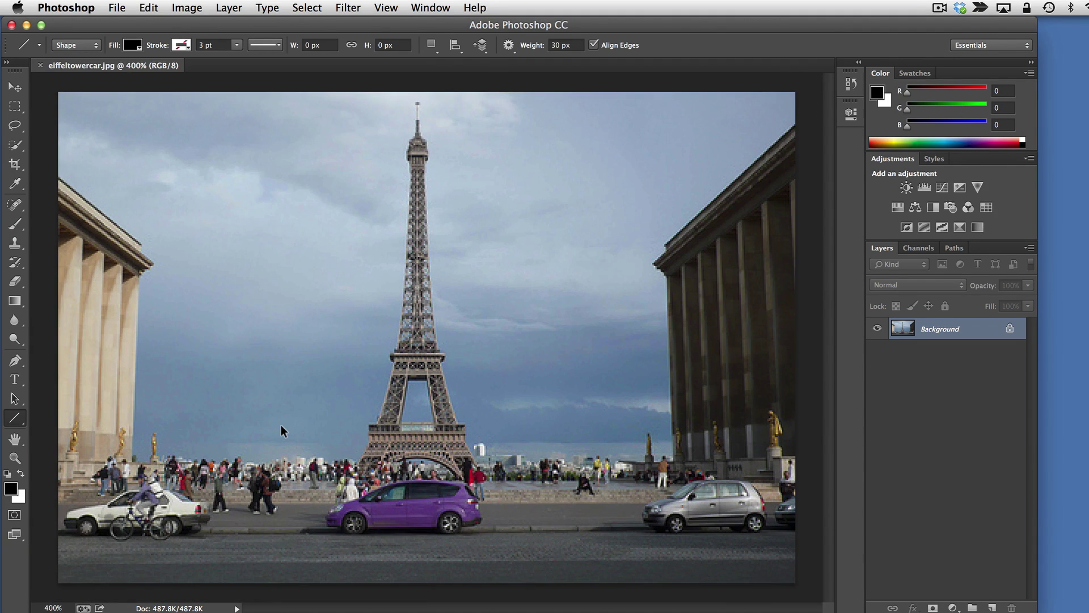
key("super+minus")
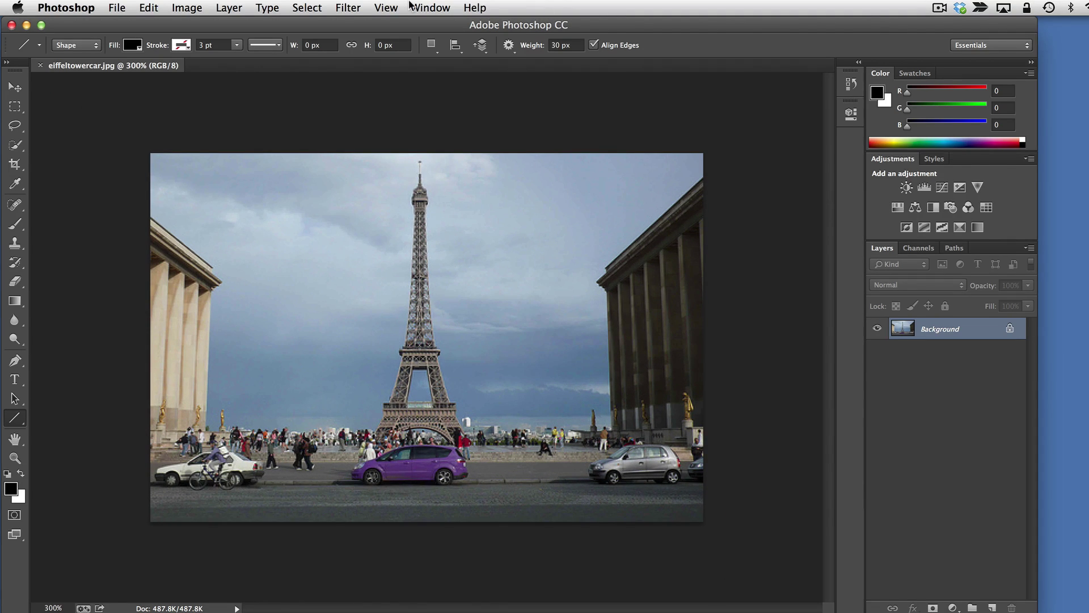
Show the Navigator and use its zoom controls to enlarge the Eiffel Tower image to about 367%
left_click(429, 7)
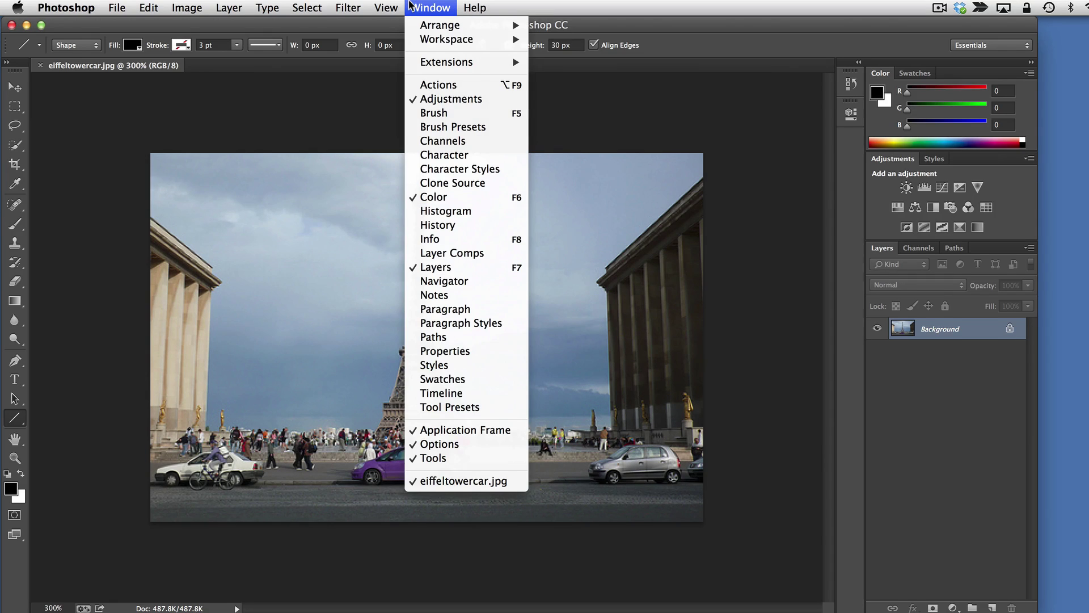
left_click(455, 281)
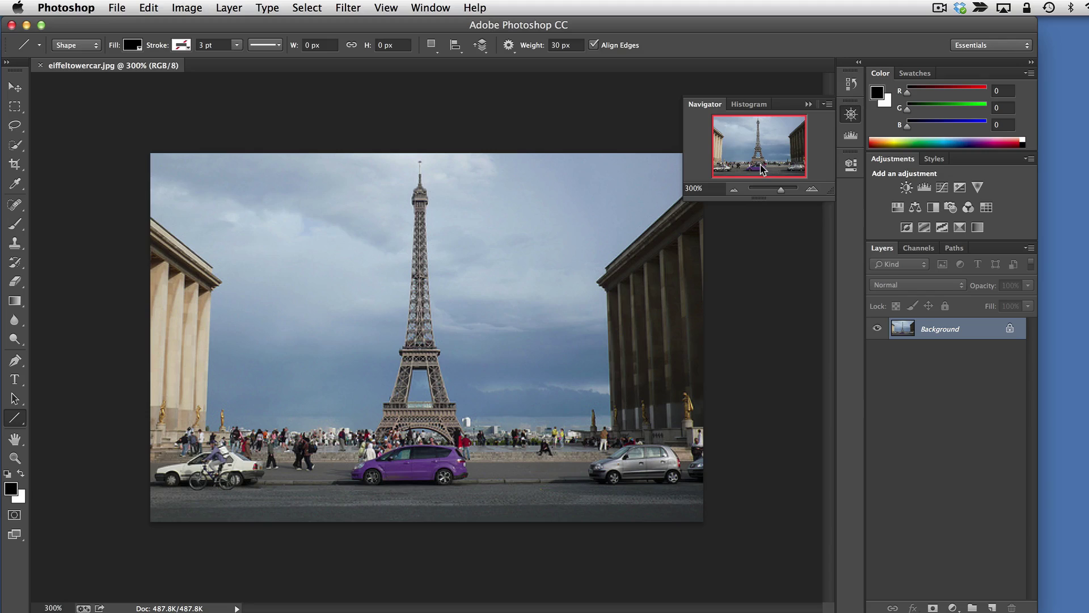
left_click(691, 188)
left_click(50, 608)
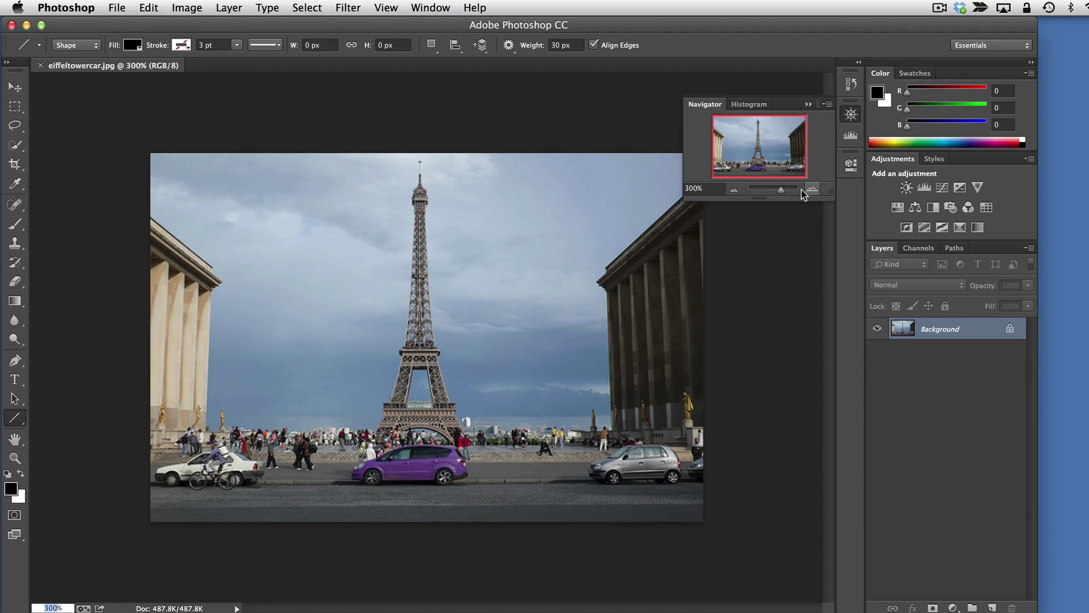
left_click(734, 189)
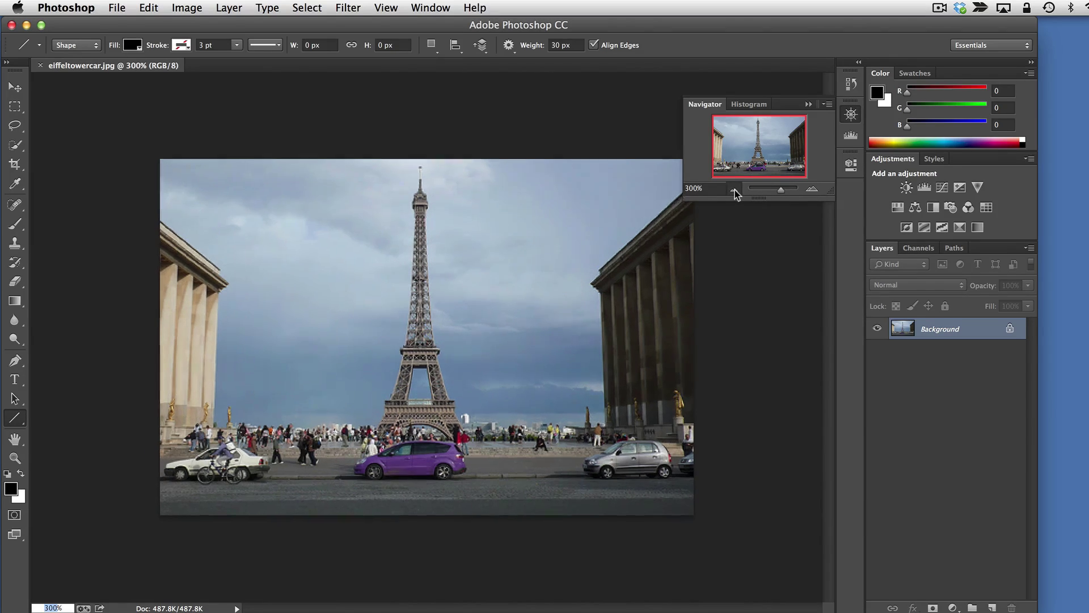
left_click(735, 190)
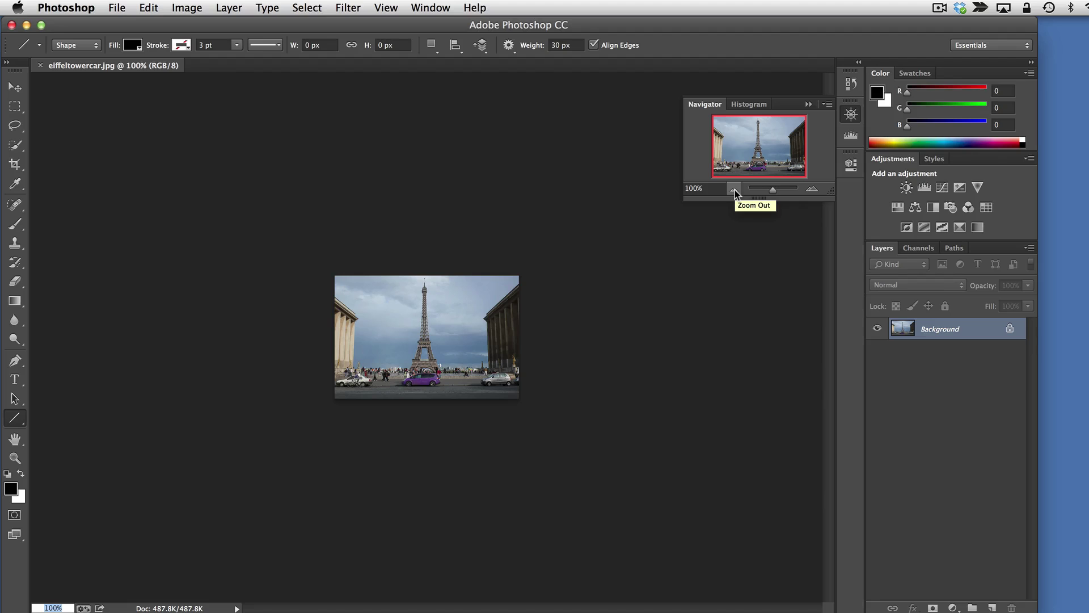
left_click(812, 189)
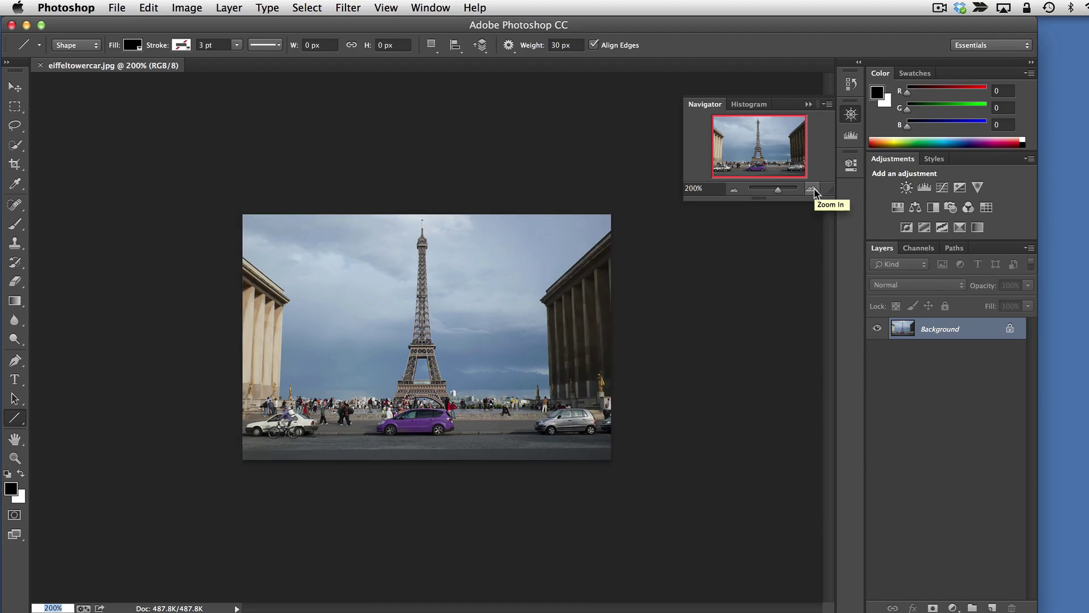
mouse_move(778, 189)
left_mouse_down()
mouse_move(767, 189)
mouse_move(782, 191)
left_mouse_up()
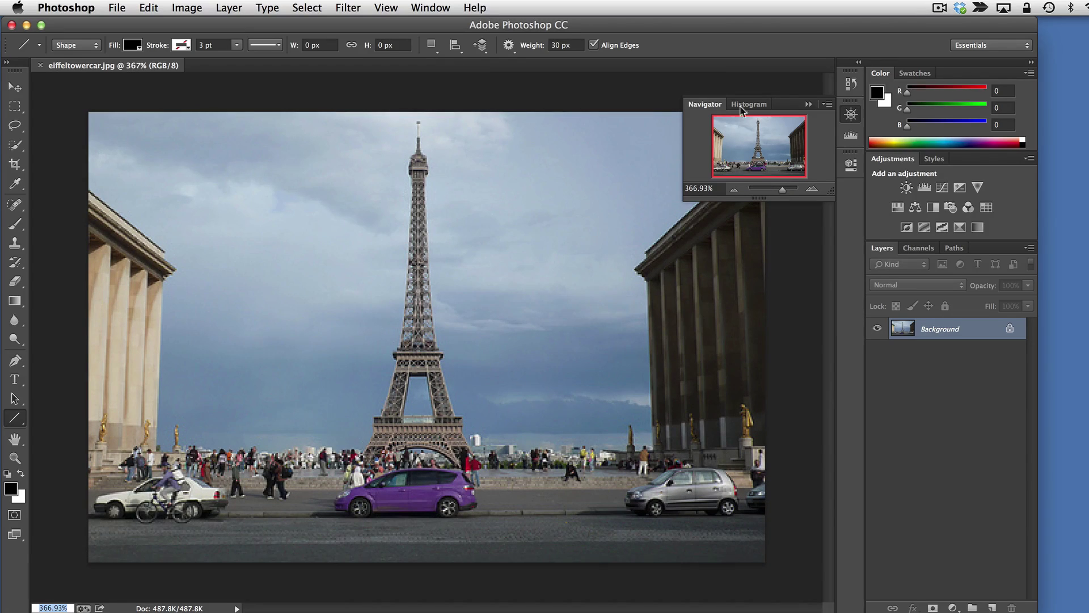
Collapse the Navigator, expand it once more, and leave it collapsed
left_click(851, 114)
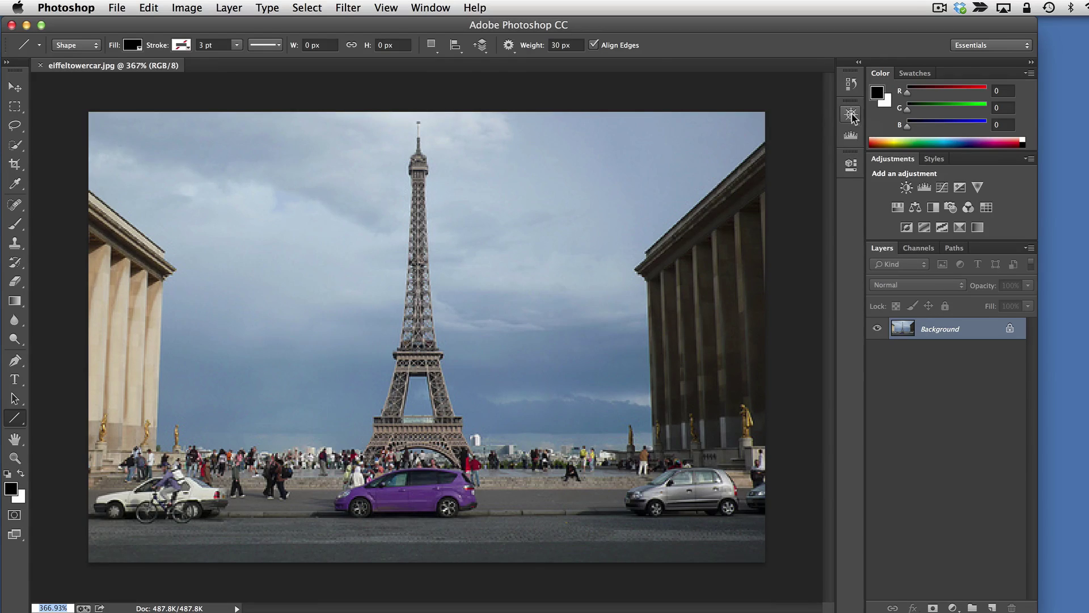
left_click(851, 115)
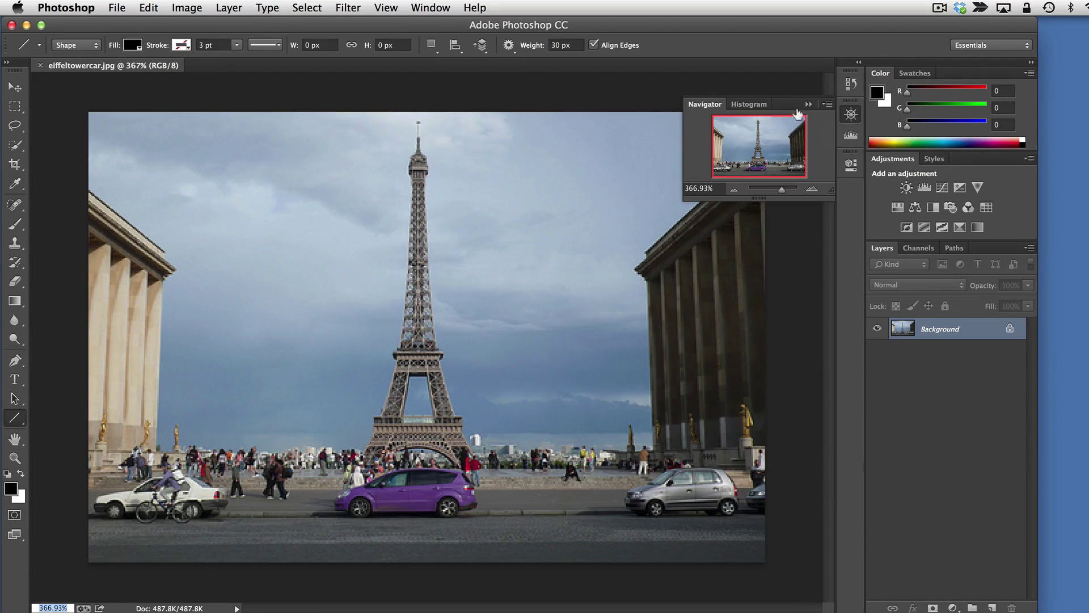
left_click(851, 116)
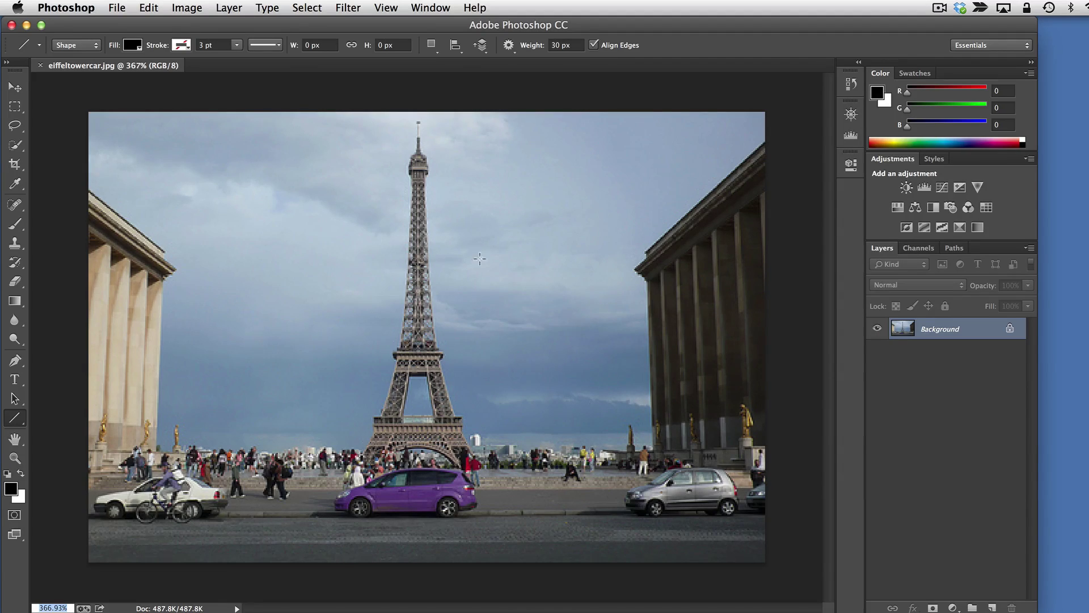
left_click(383, 10)
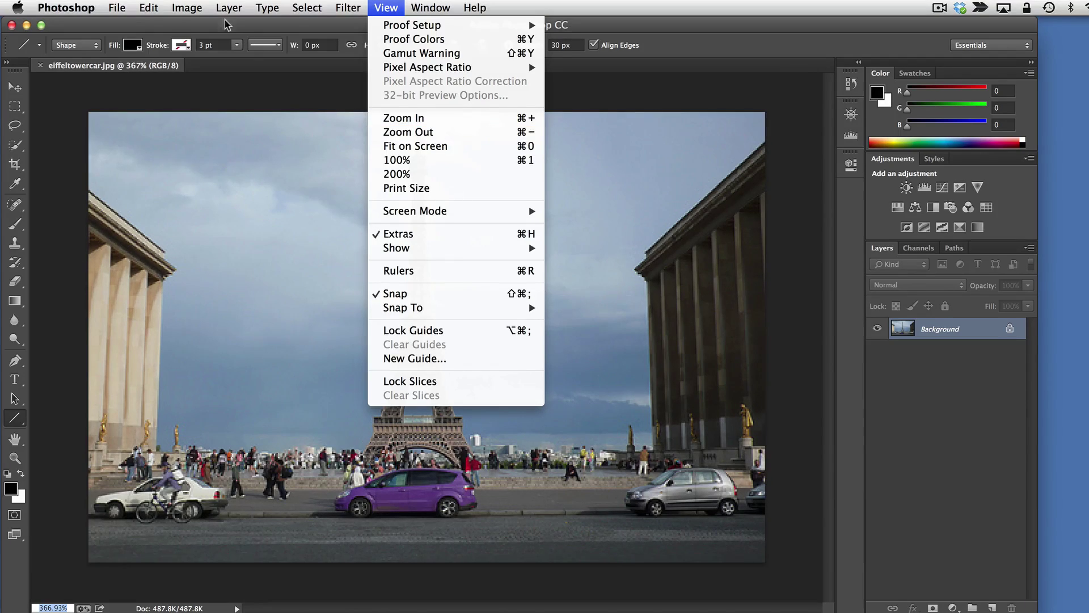
mouse_move(117, 11)
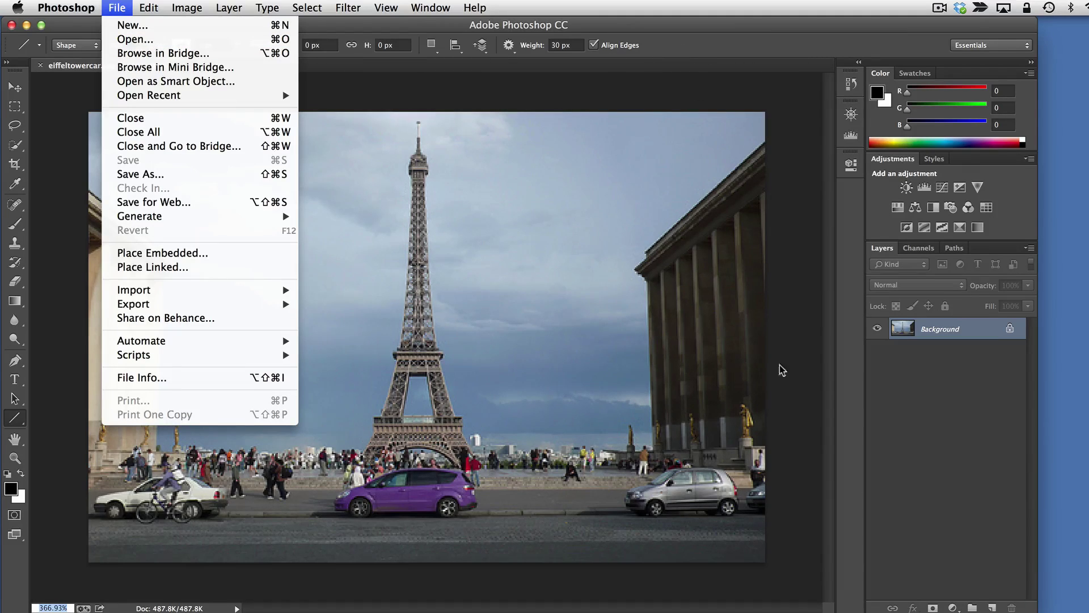
left_click(808, 377)
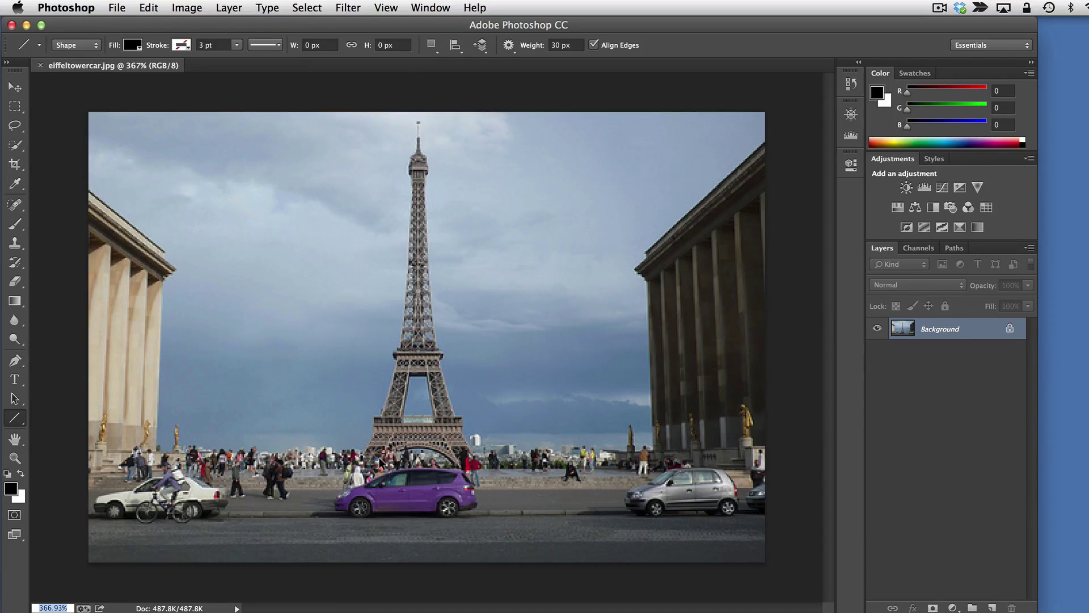
Open eurocar.jpg as a second document and enlarge its view to 500%
key("super+equal")
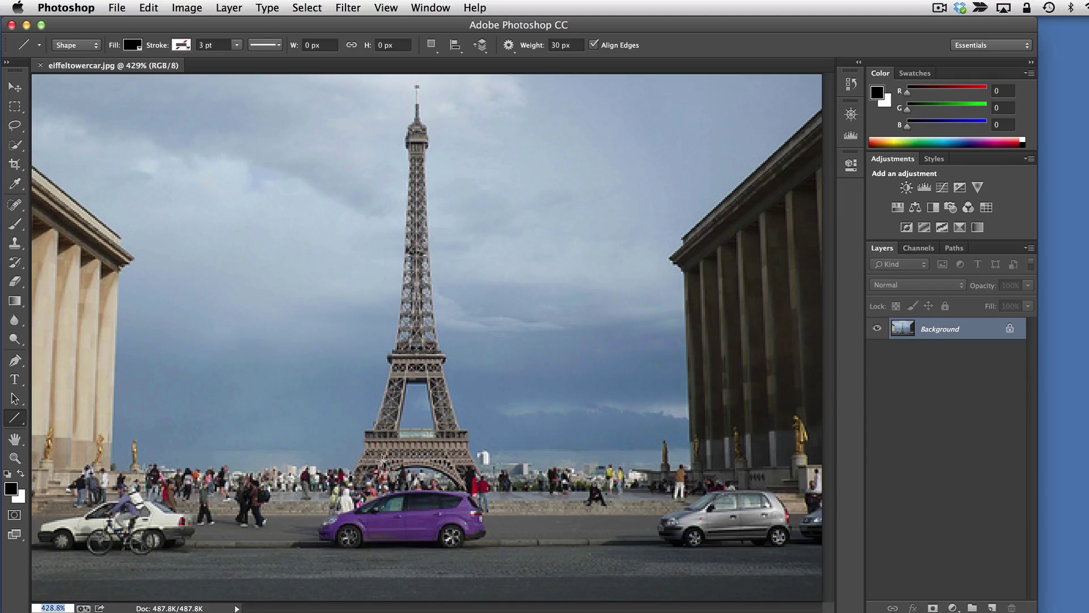
key("super+o")
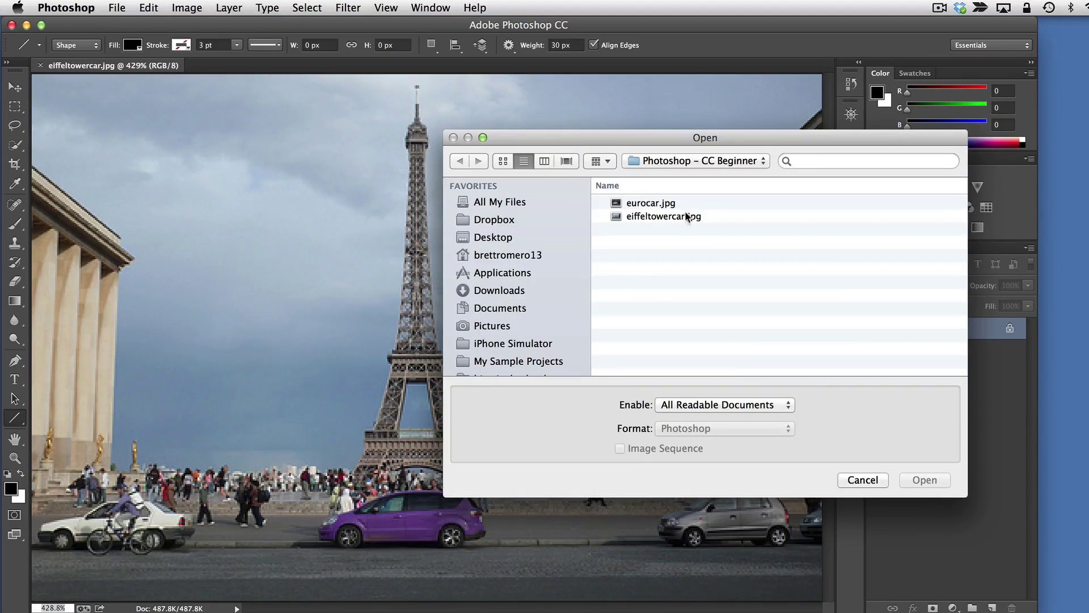
left_click(640, 202)
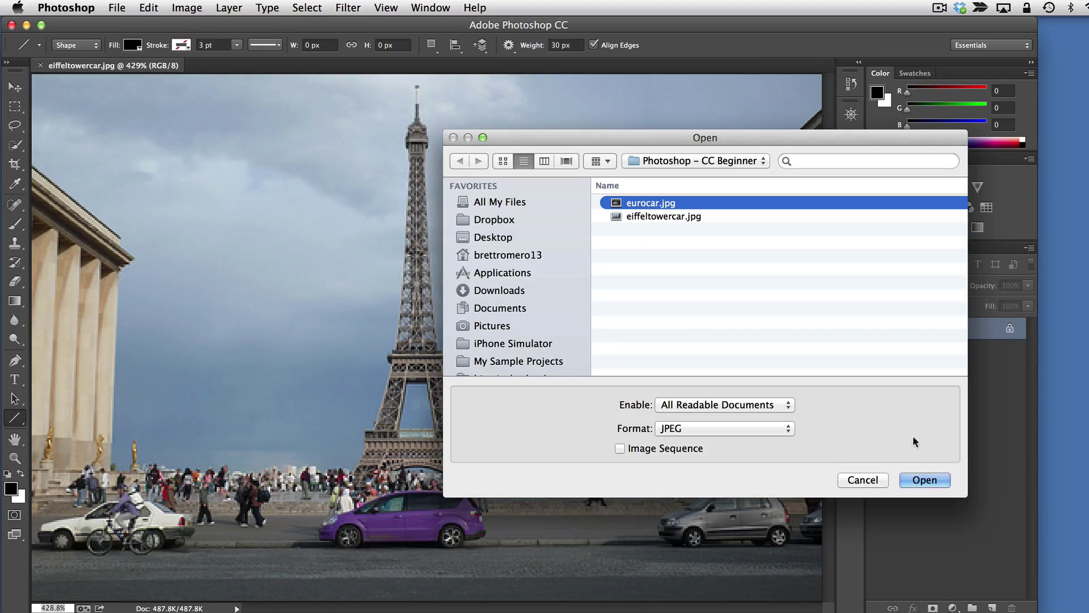
left_click(931, 482)
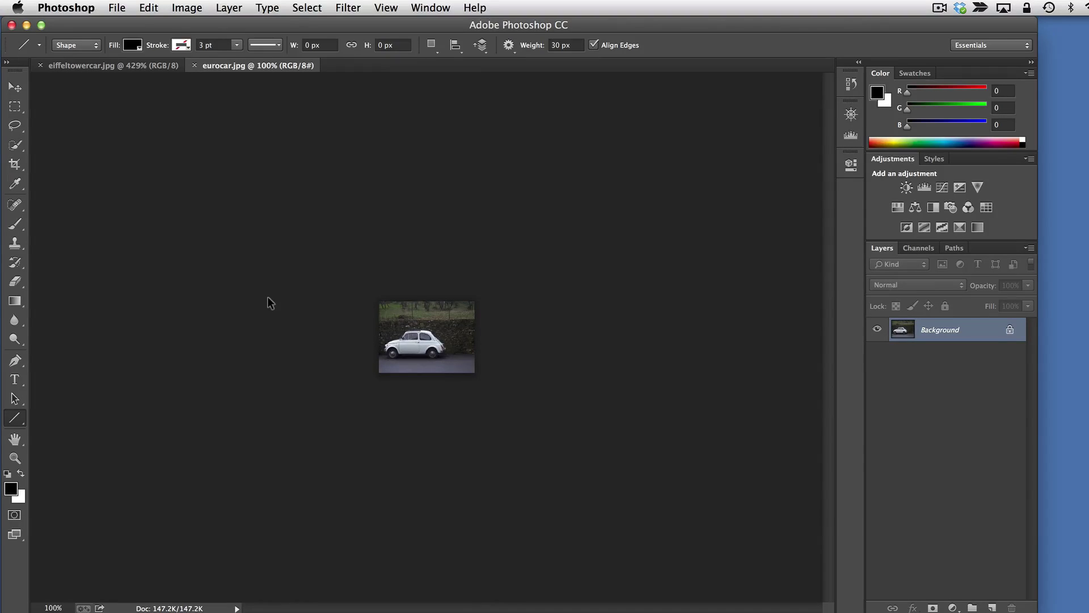
key("super+plus")
key("super+plus")
key("super+plus")
key("super+plus")
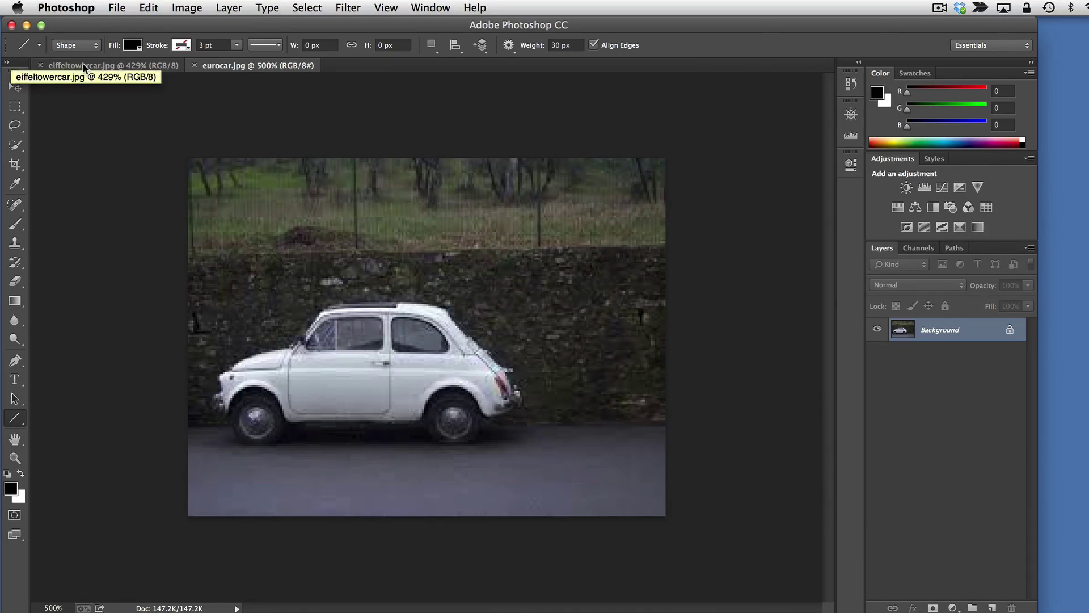
Switch back and forth between the eiffeltowercar.jpg and eurocar.jpg documents, finishing on eurocar.jpg
left_click(117, 67)
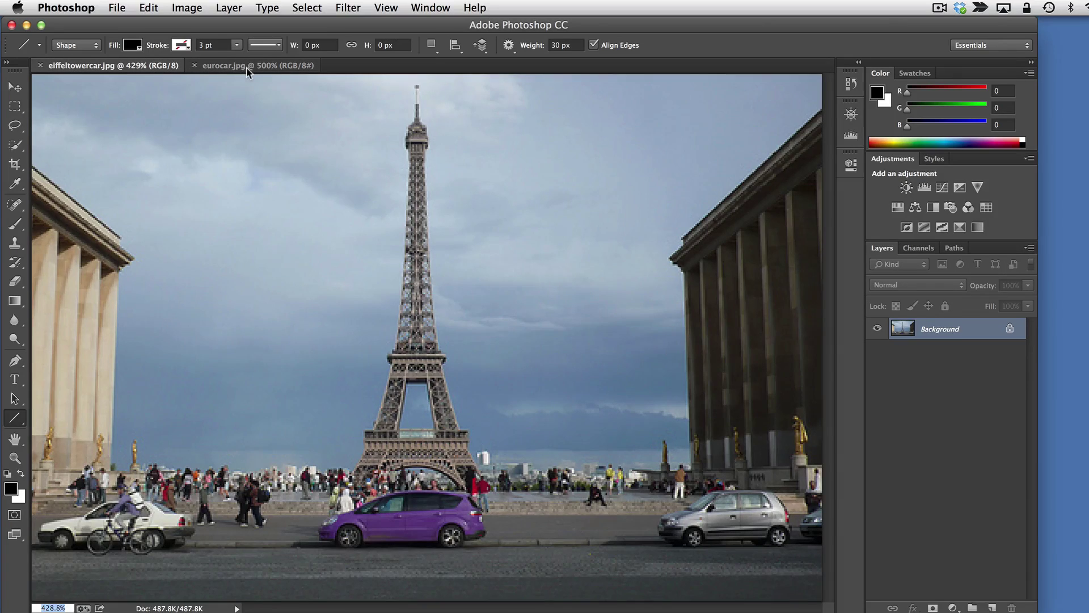
left_click(248, 69)
left_click(85, 66)
left_click(233, 70)
left_click(130, 71)
left_click(241, 70)
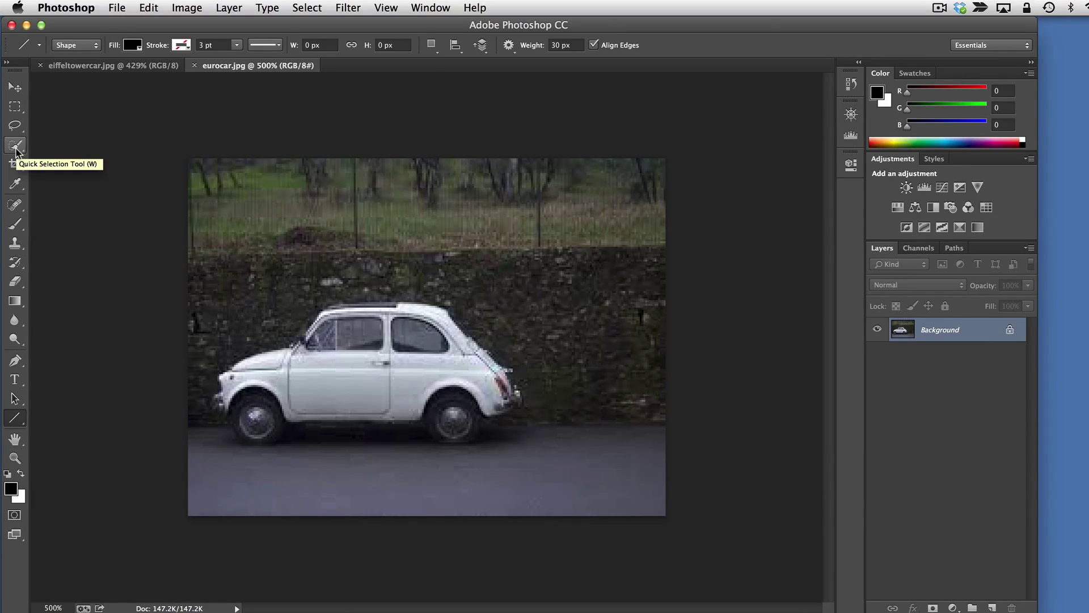
Select the white car's body in eurocar.jpg with the Quick Selection tool
left_click(20, 148)
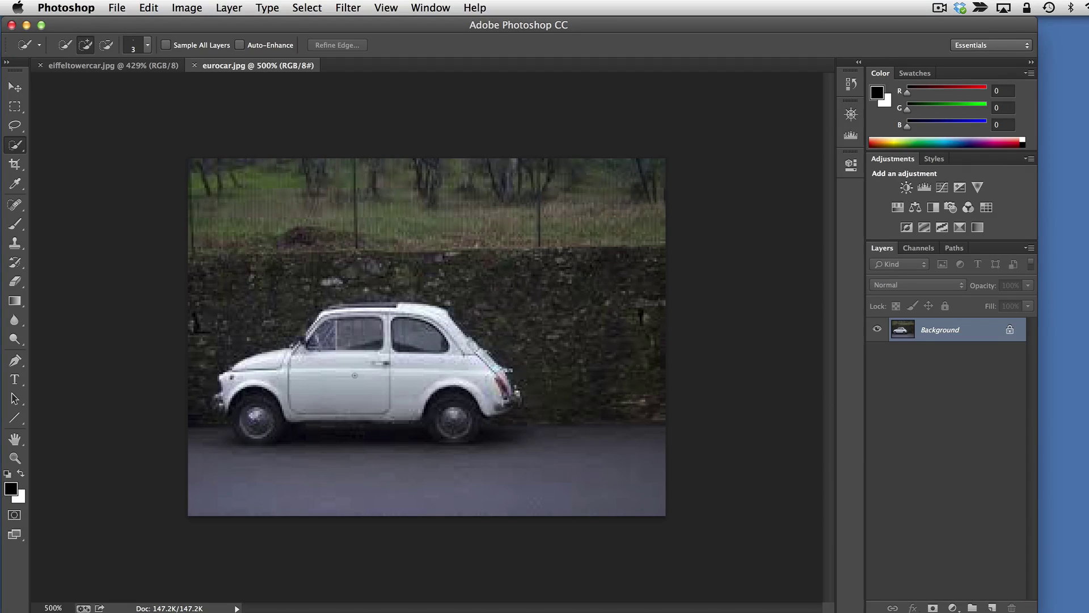
left_click(345, 381)
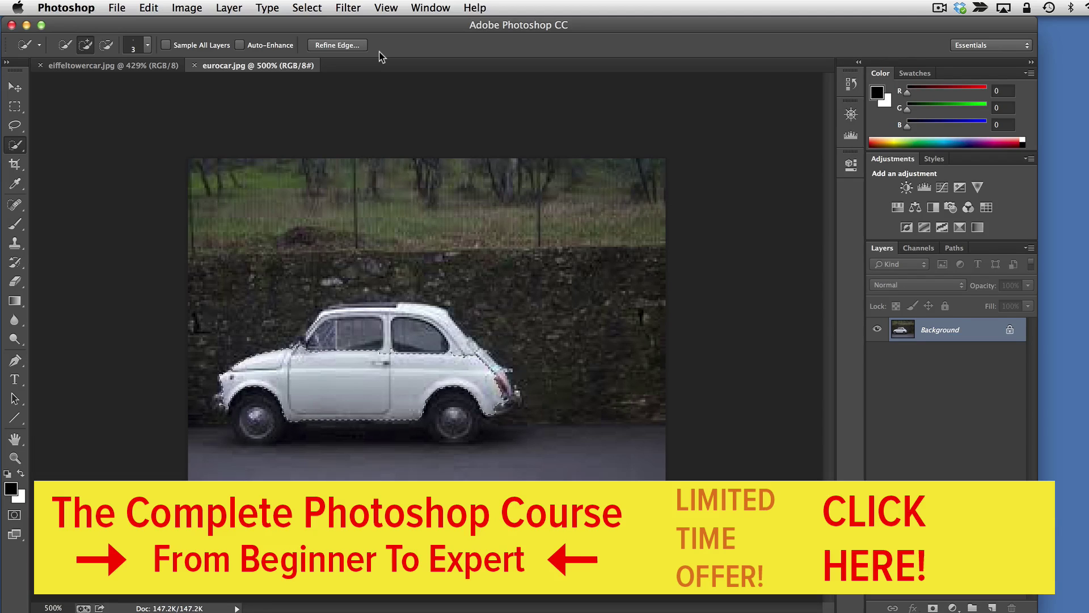
Compare the options of the Move and Type tools, and return to the Quick Selection tool
left_click(17, 88)
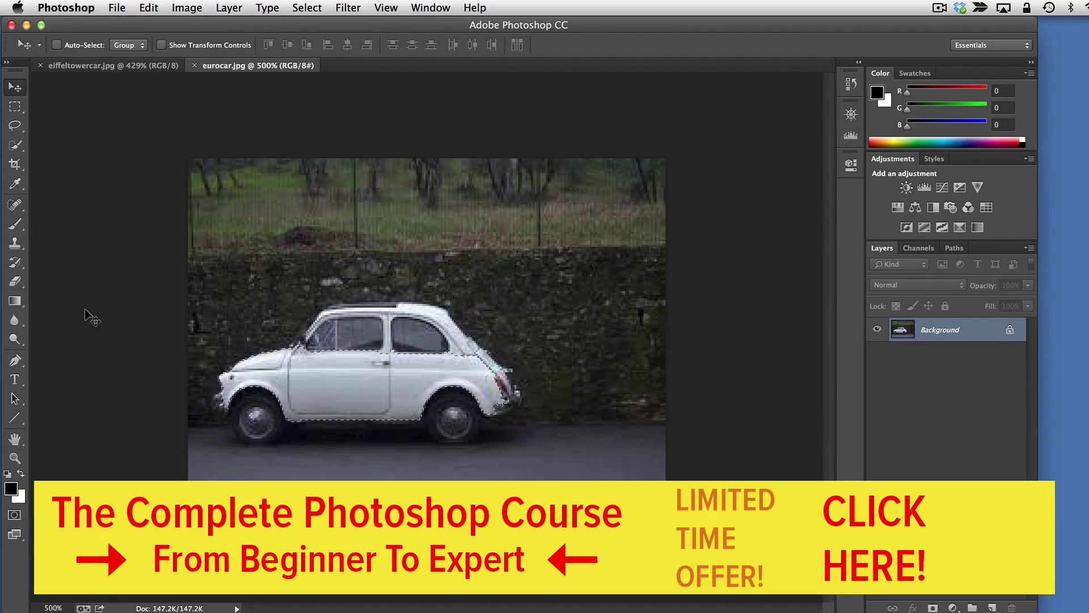
left_click(14, 381)
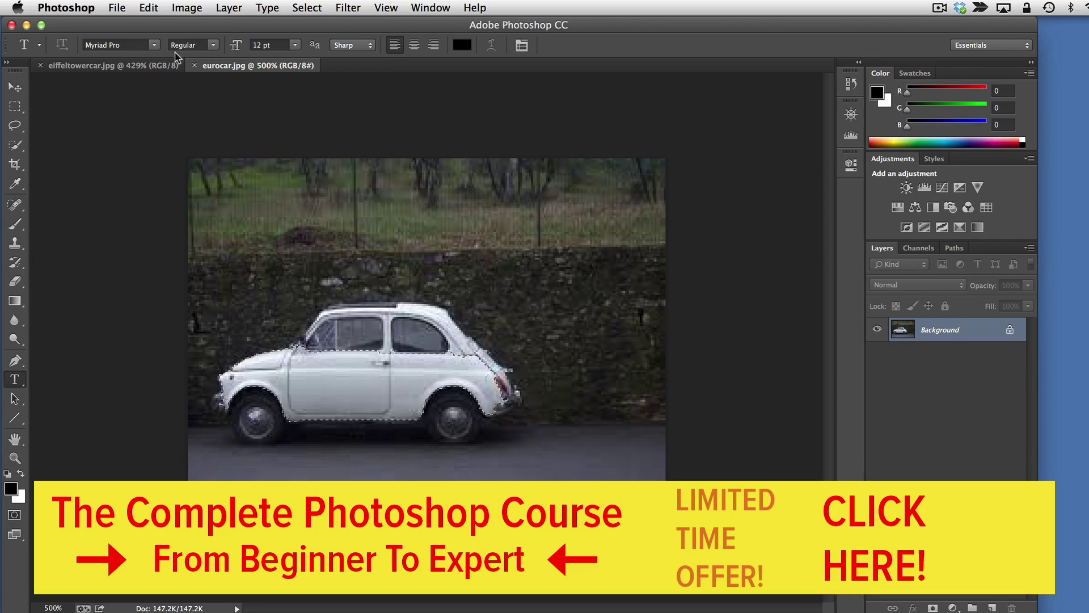
left_click(16, 145)
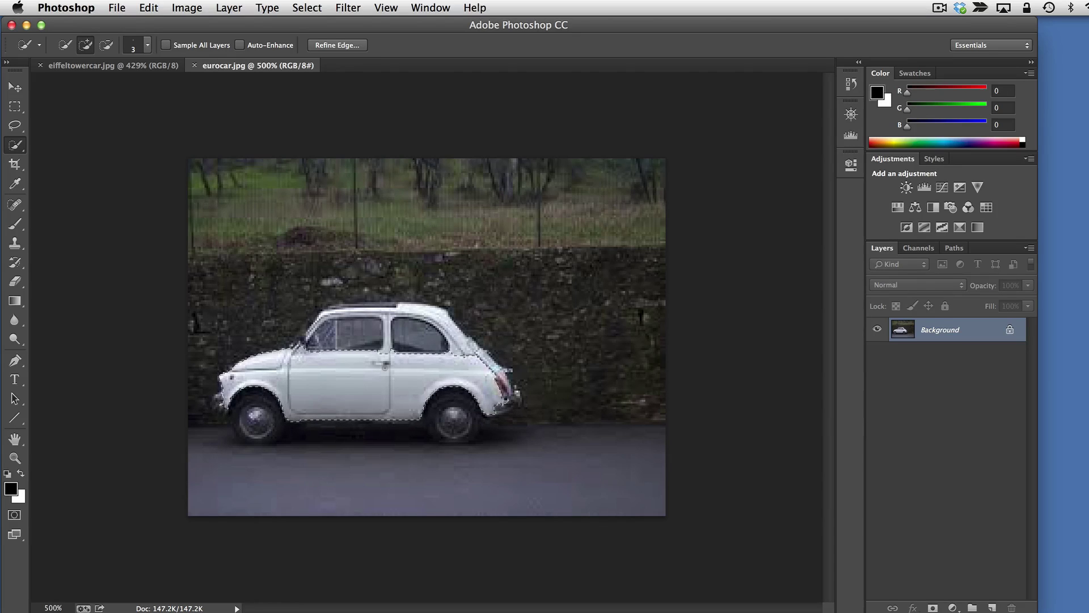
Deselect the white car's body and check the available selection commands
key("super+d")
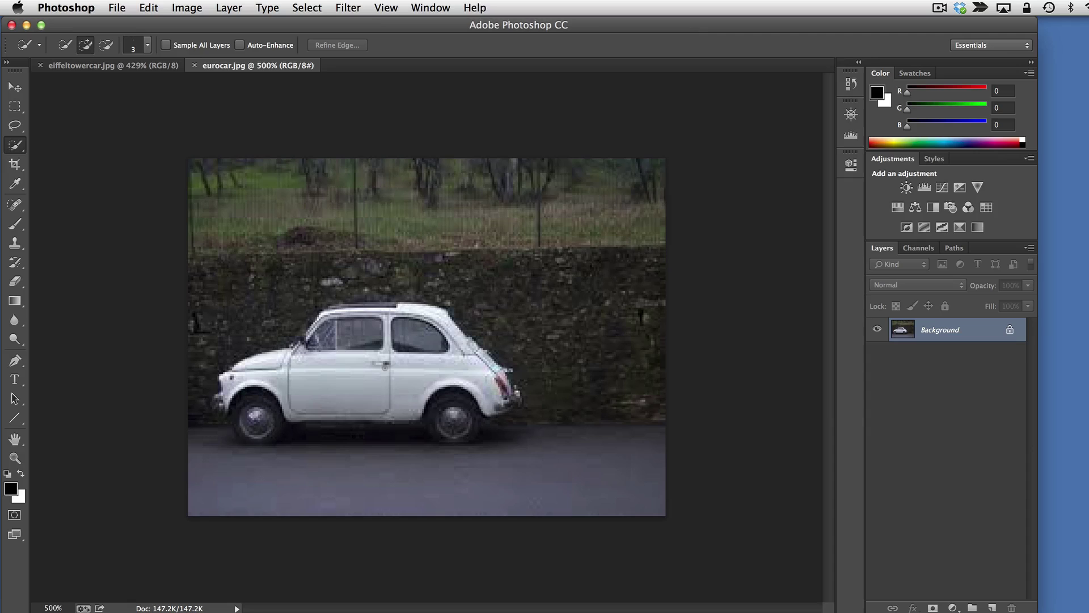
left_click(312, 9)
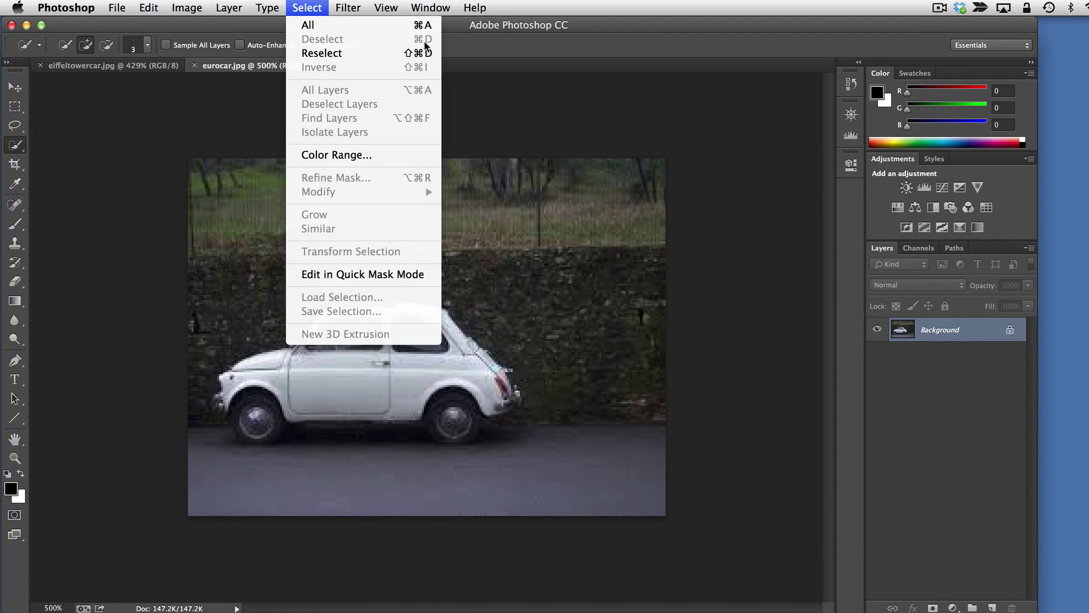
left_click(305, 10)
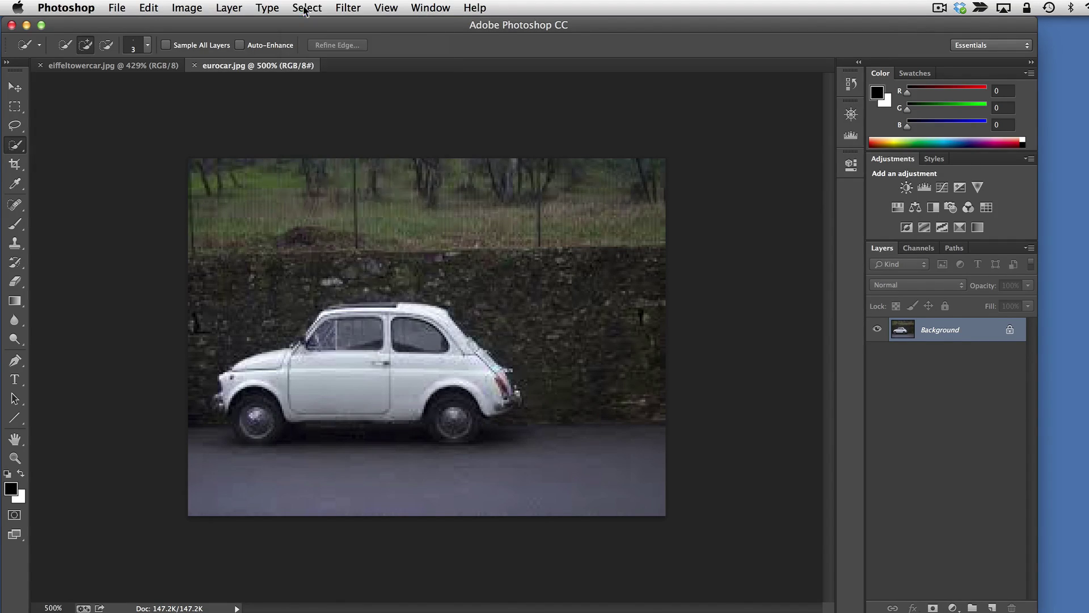
Set the Quick Selection brush size to 20 px and select the white car's body and windows
left_click(148, 45)
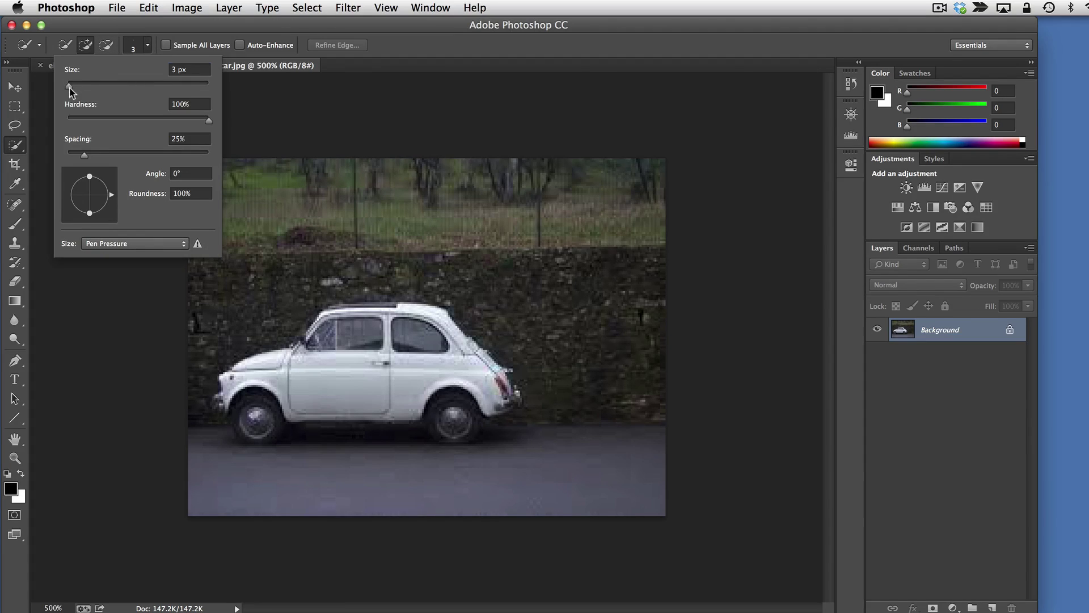
left_click_drag(70, 87, 83, 88)
mouse_move(83, 68)
left_mouse_down()
mouse_move(109, 68)
mouse_move(70, 69)
mouse_move(80, 70)
left_mouse_up()
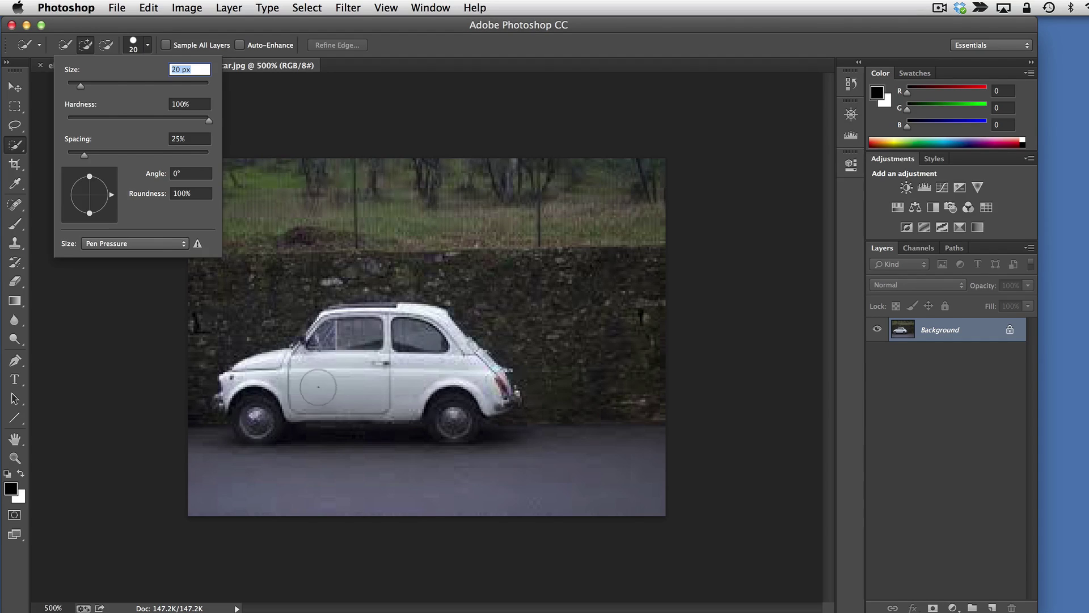
left_click(320, 390)
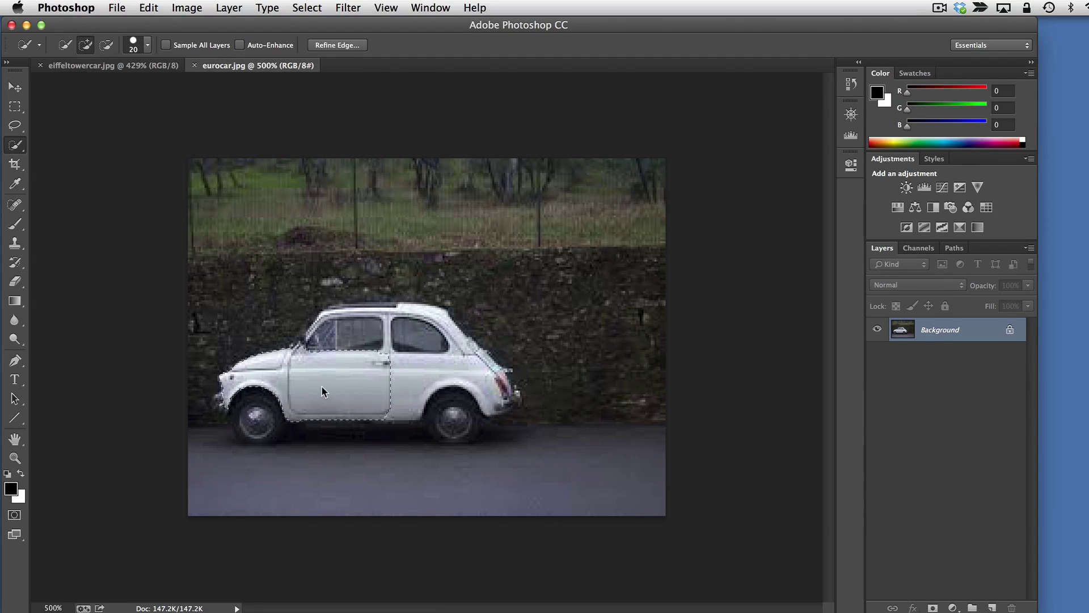
left_click(422, 375)
left_click(363, 342)
Set the Quick Selection brush size to 5 px and add the car's rear wheel, bumper and roof to the selection
left_click(147, 46)
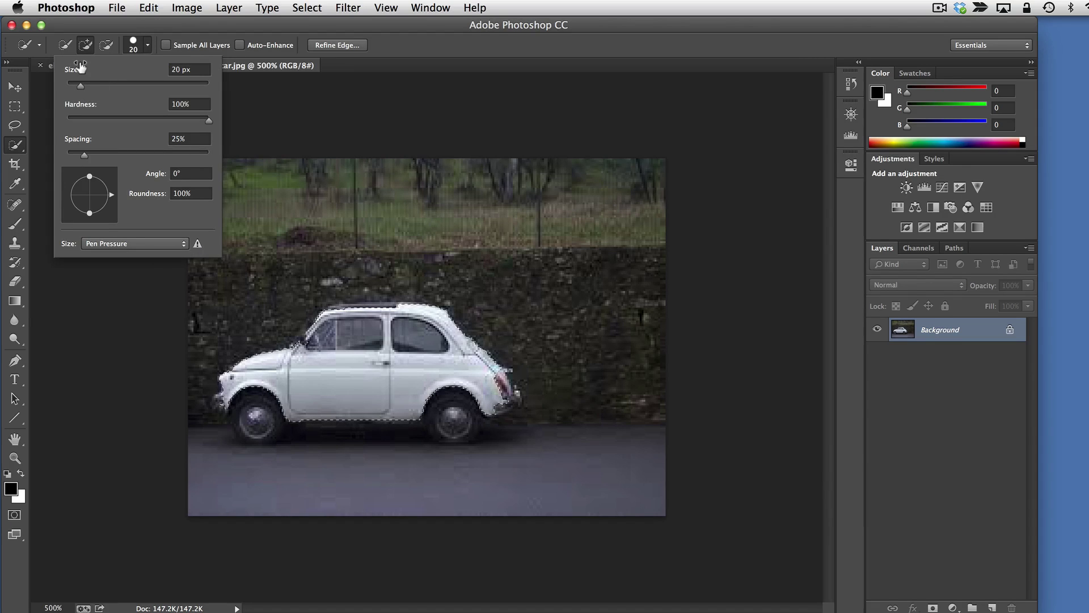
left_click_drag(79, 67, 70, 67)
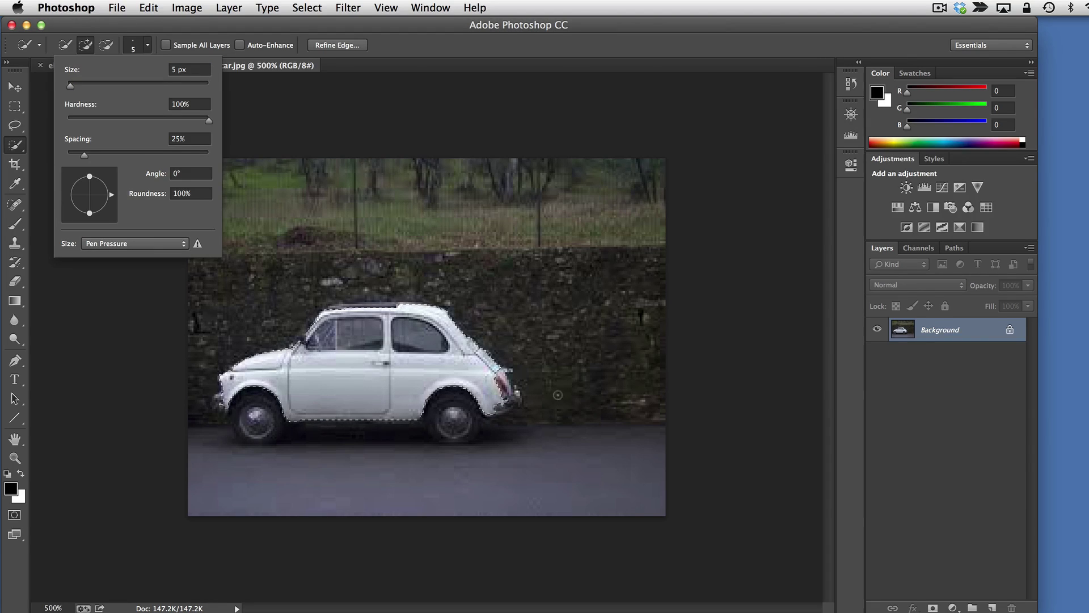
left_click(449, 404)
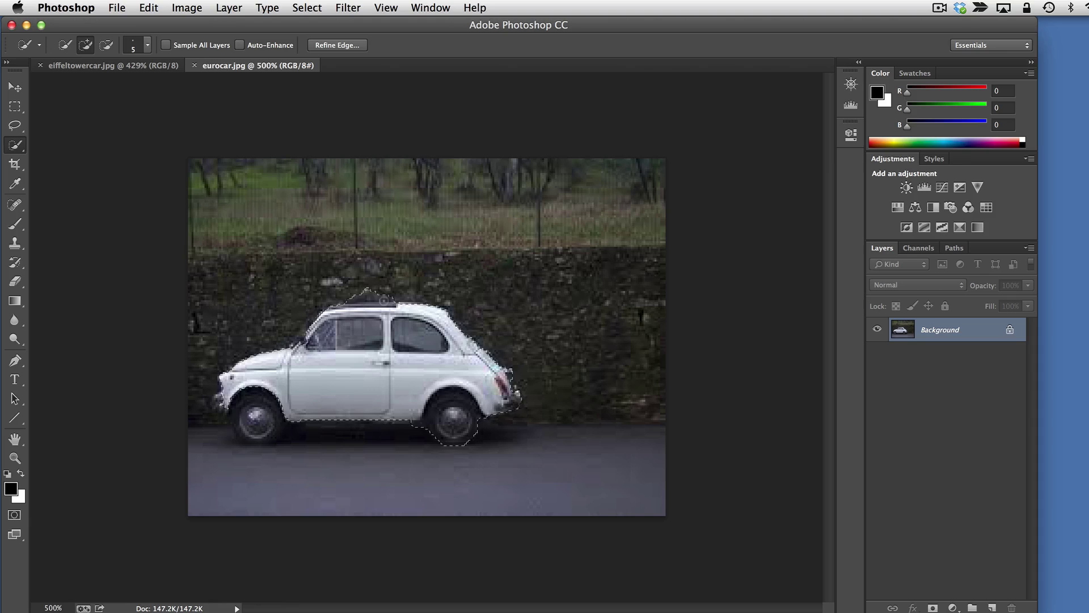
Show the History panel at a taller size and return to the state before the last quick selection
left_click(383, 8)
mouse_move(409, 8)
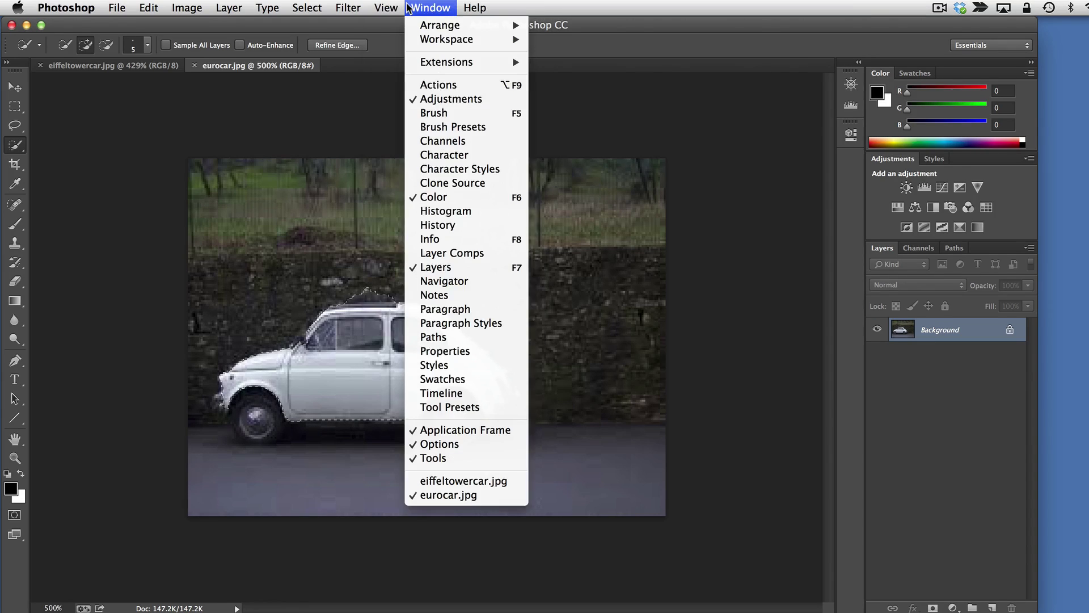
left_click(453, 226)
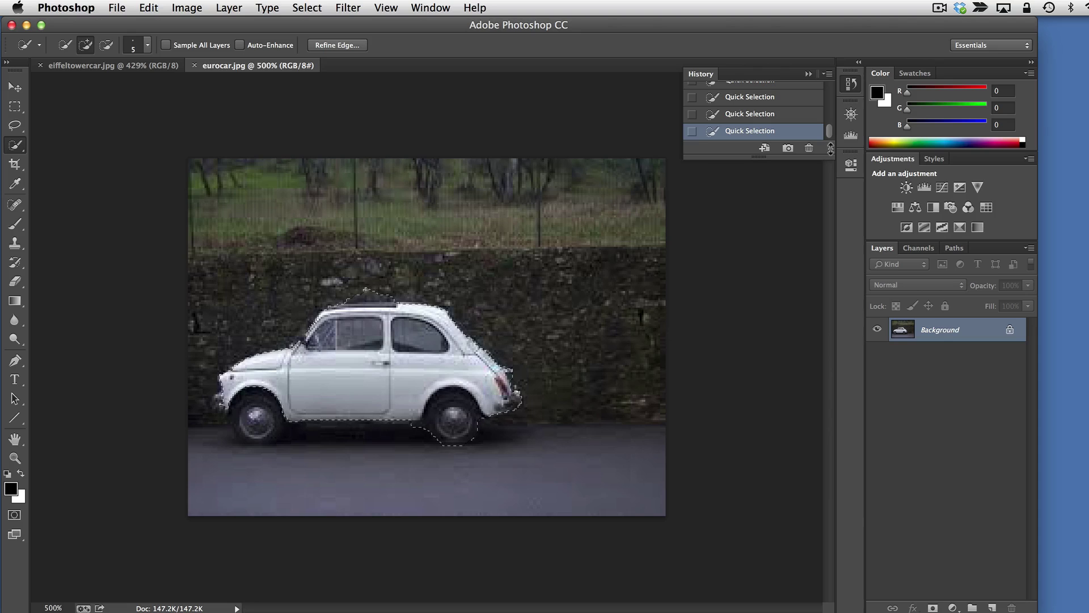
mouse_move(830, 148)
left_mouse_down()
mouse_move(829, 392)
mouse_move(830, 352)
mouse_move(831, 372)
left_mouse_up()
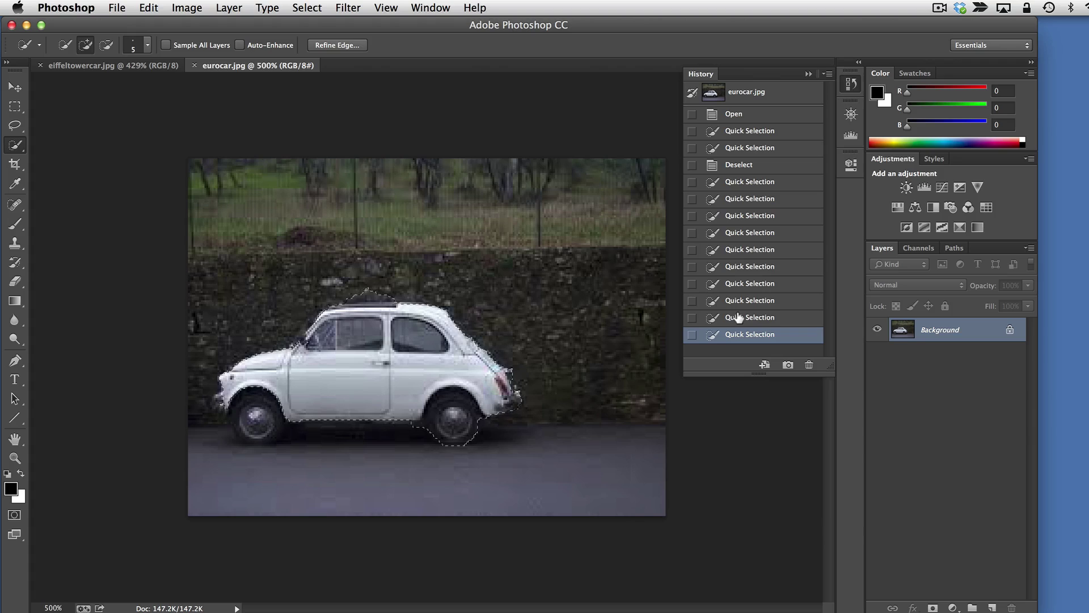
left_click(770, 317)
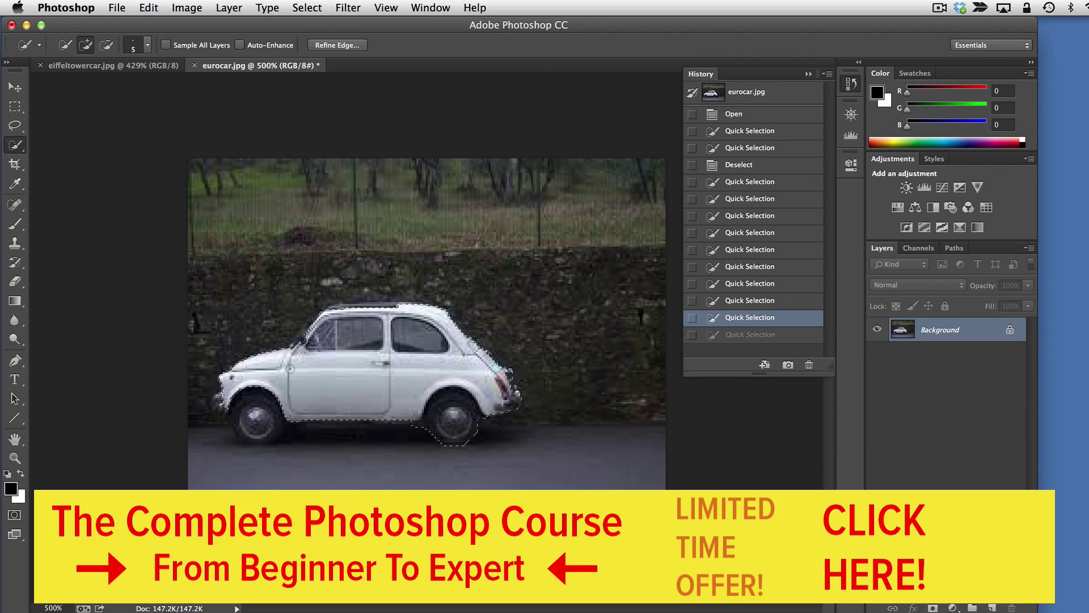
Close the History panel and check where it can be reopened
left_click(827, 74)
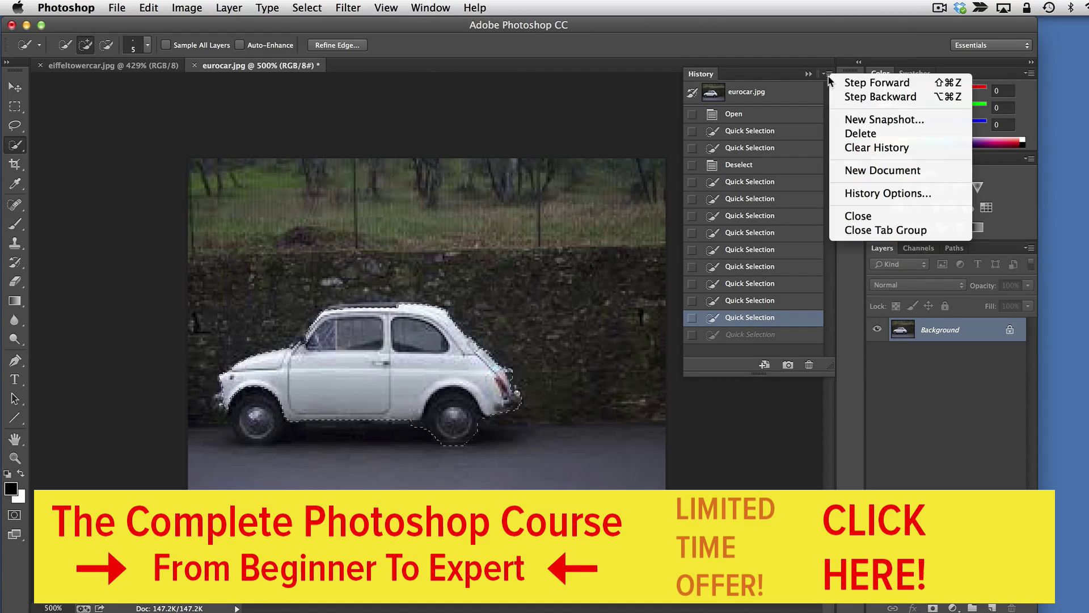
left_click(939, 230)
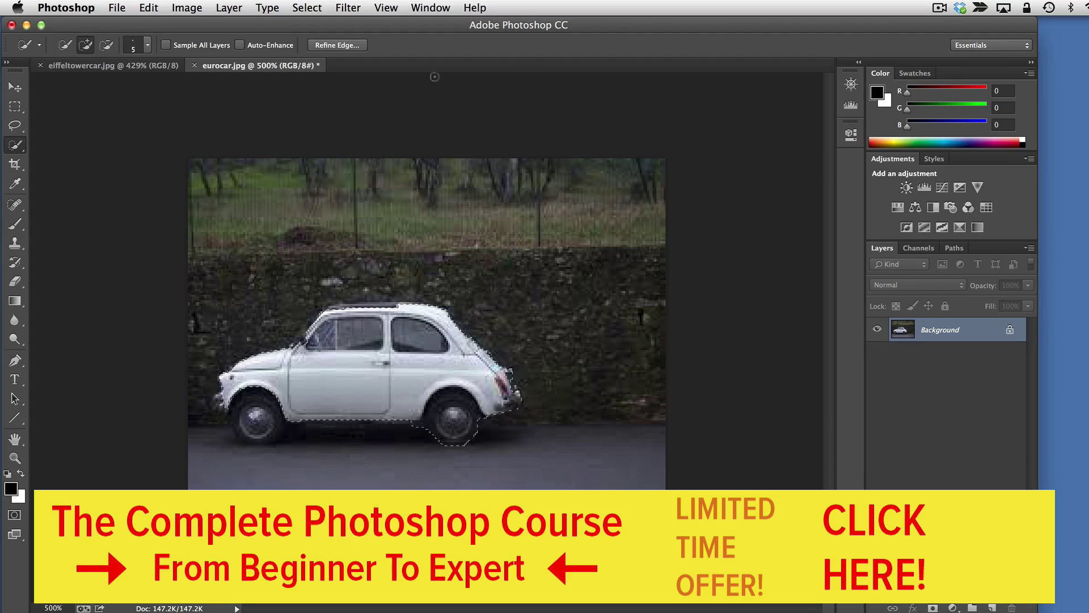
left_click(427, 4)
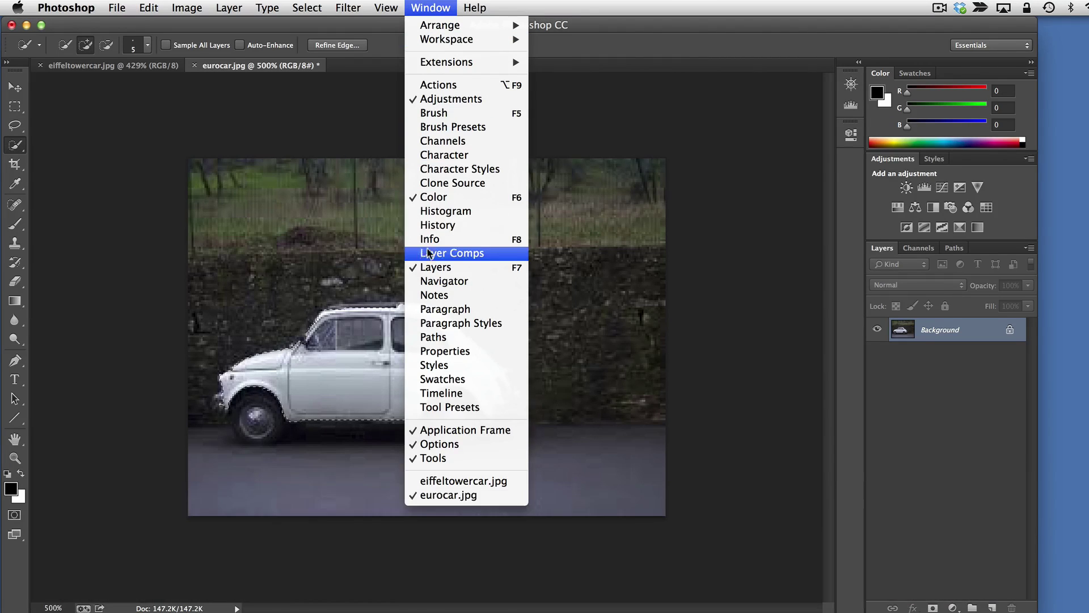
left_click(738, 285)
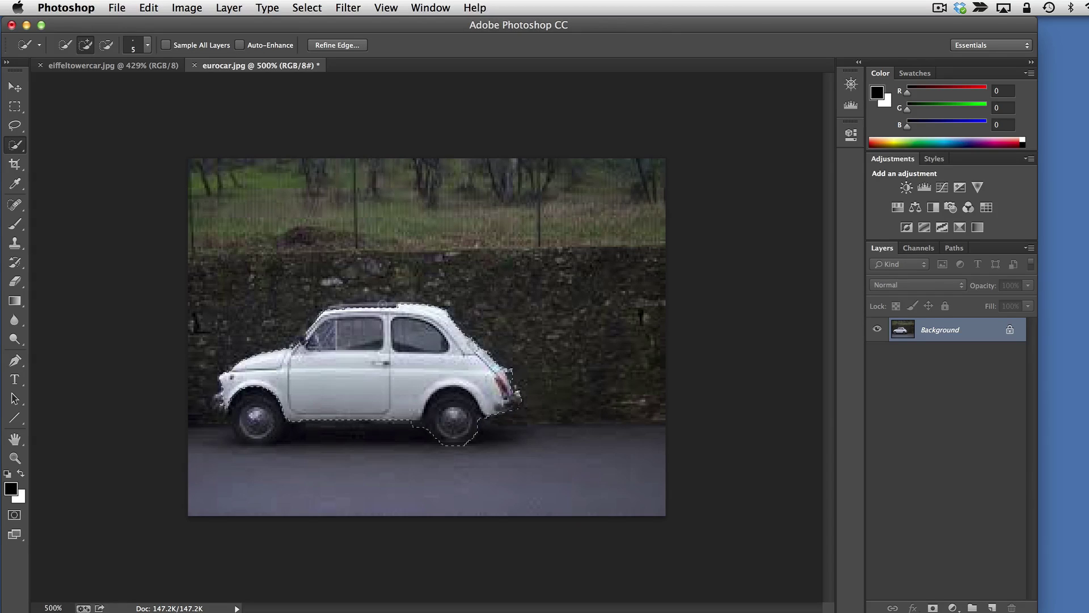
Set the Quick Selection brush size to 1 px and add the dark strip on the car's roof to the selection
left_click(148, 46)
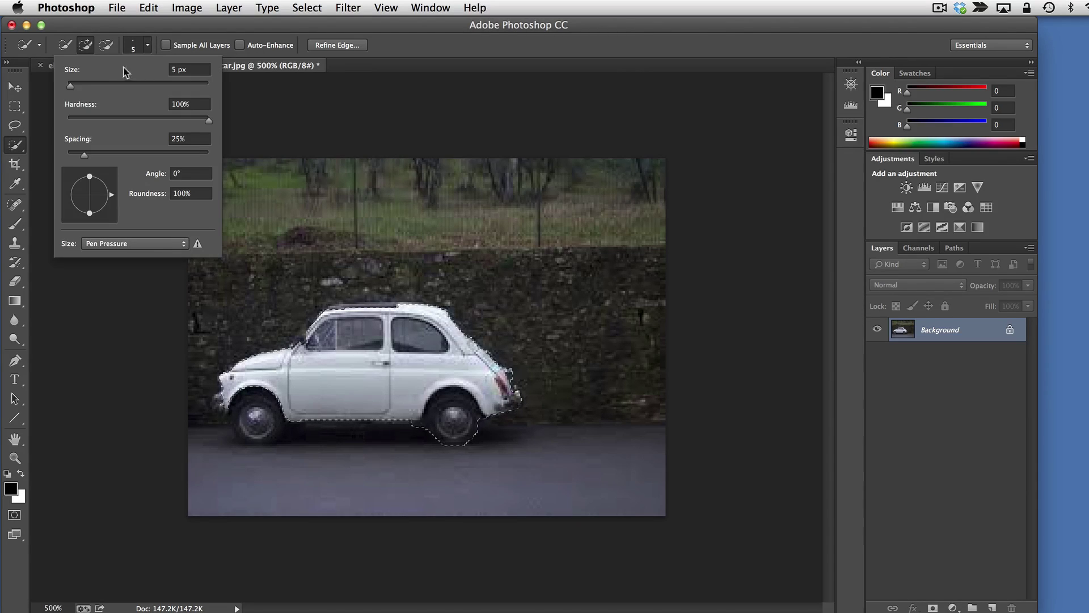
left_click_drag(71, 82, 67, 82)
key("Return")
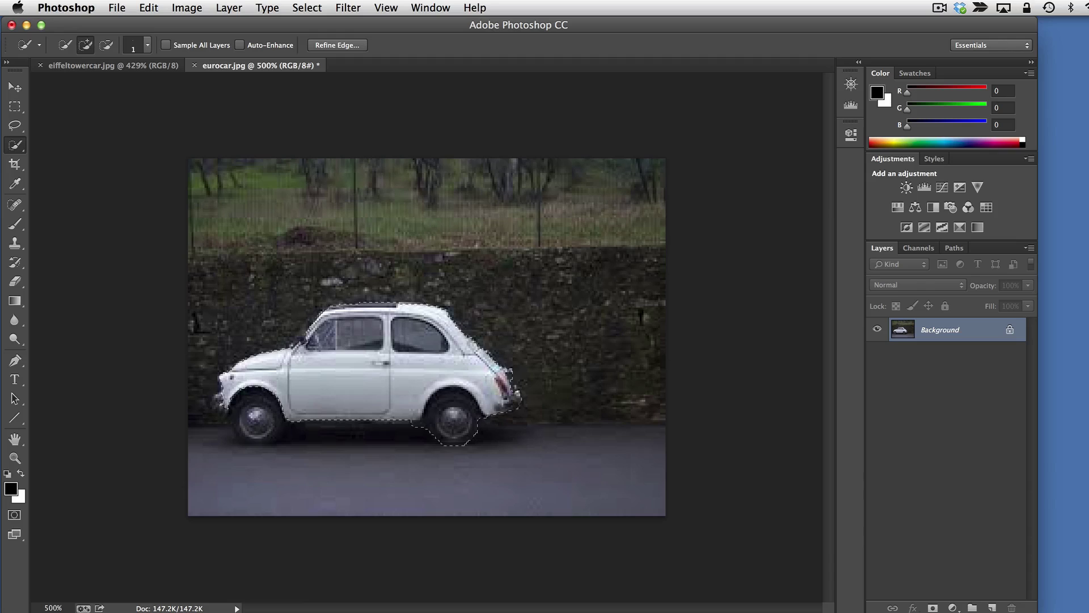
Set the Quick Selection brush size to 5 px and add the whole front wheel to the selection
left_click(147, 45)
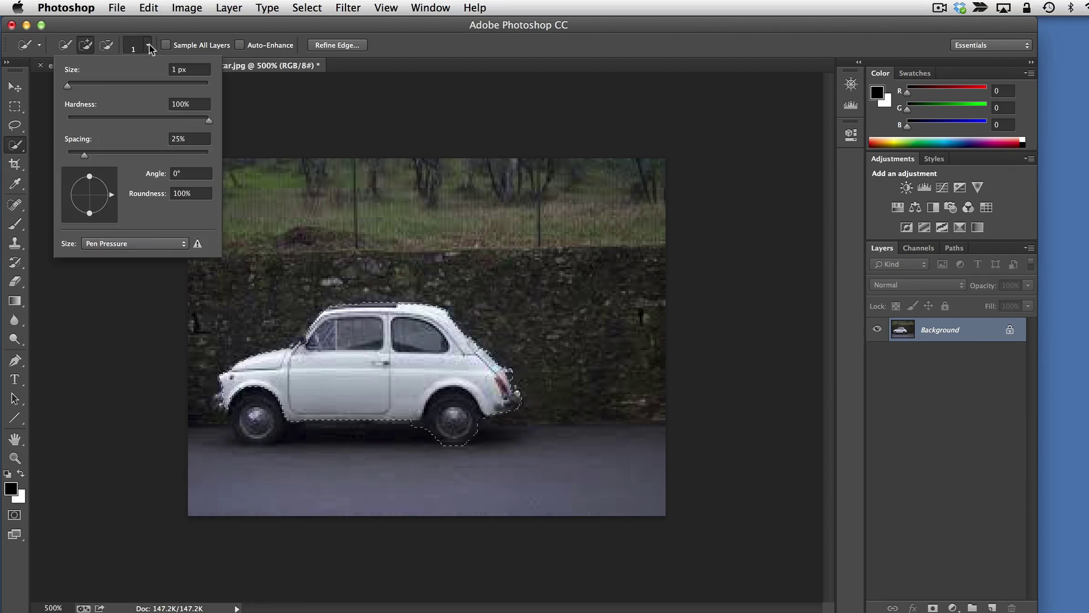
left_click(68, 84)
left_click_drag(68, 88, 70, 86)
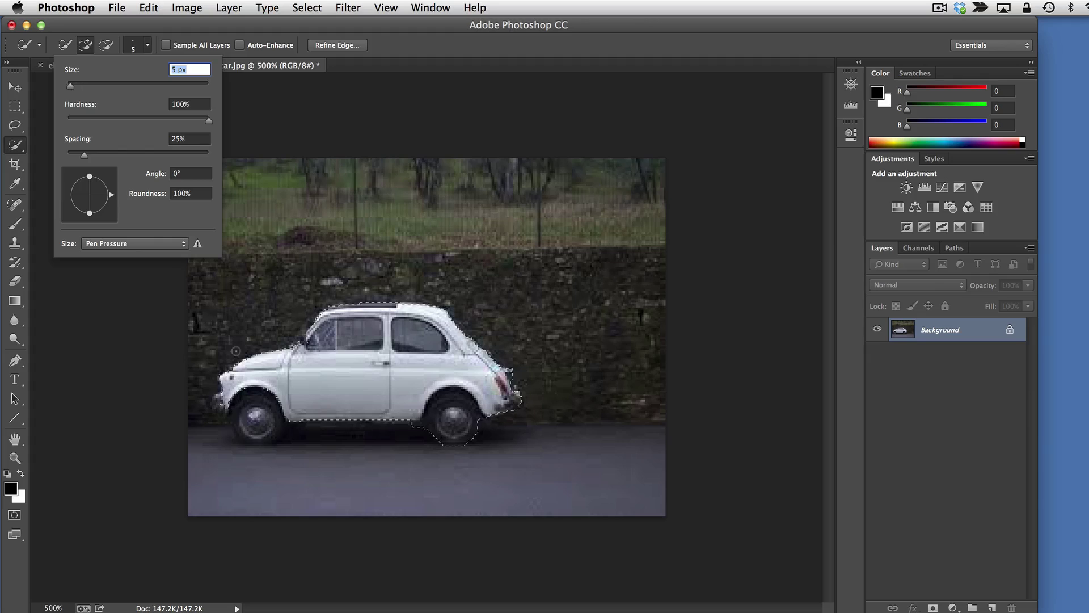
left_click(254, 391)
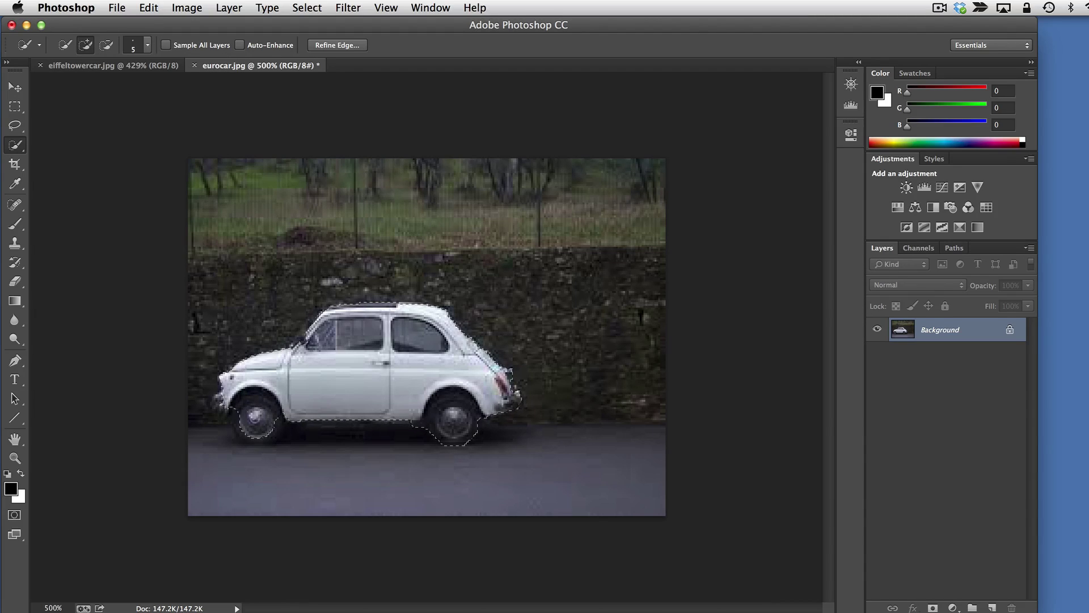
mouse_move(253, 437)
left_mouse_down()
mouse_move(241, 441)
mouse_move(237, 418)
left_mouse_up()
Copy the selected white car from eurocar.jpg
left_click(148, 7)
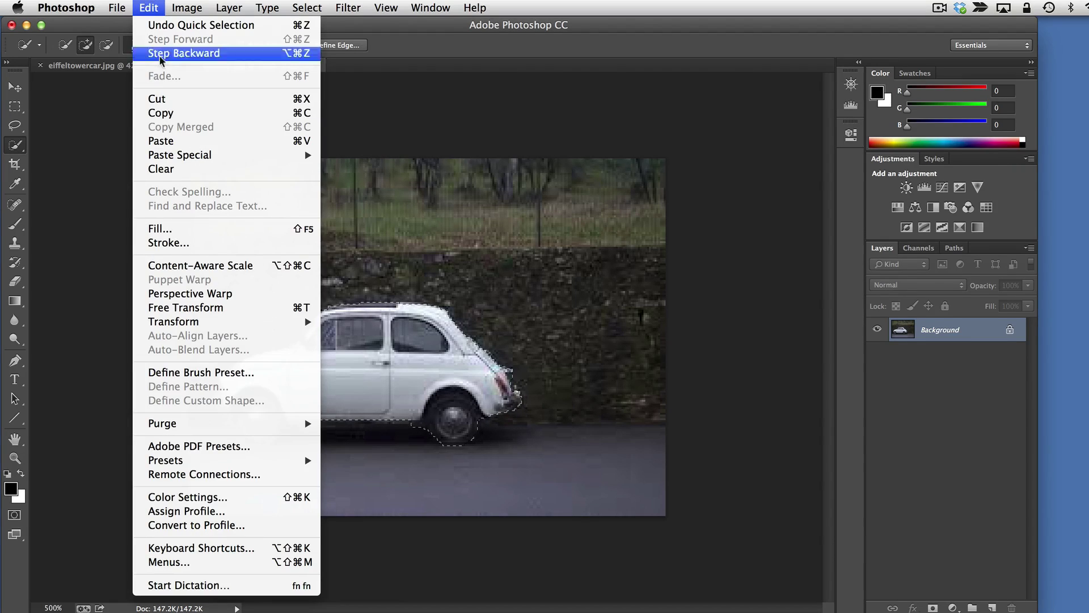
left_click(295, 114)
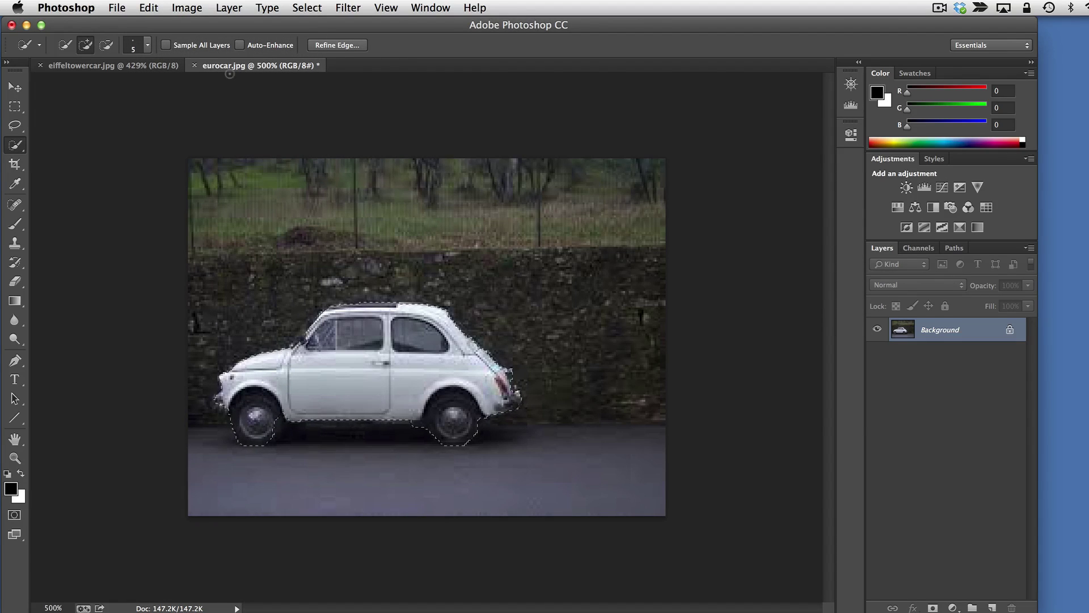
left_click(436, 9)
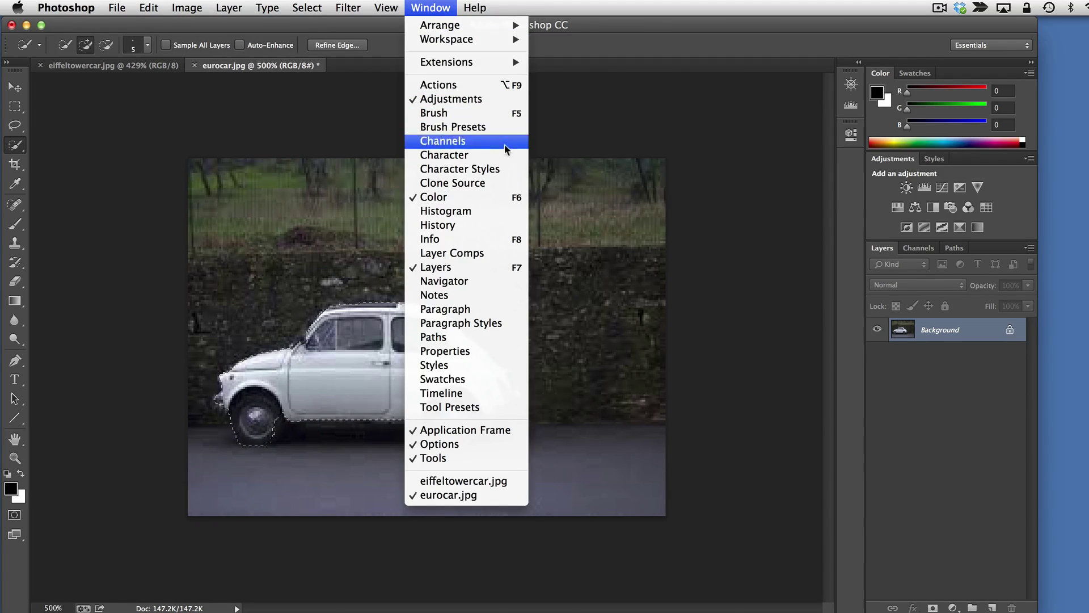
mouse_move(386, 8)
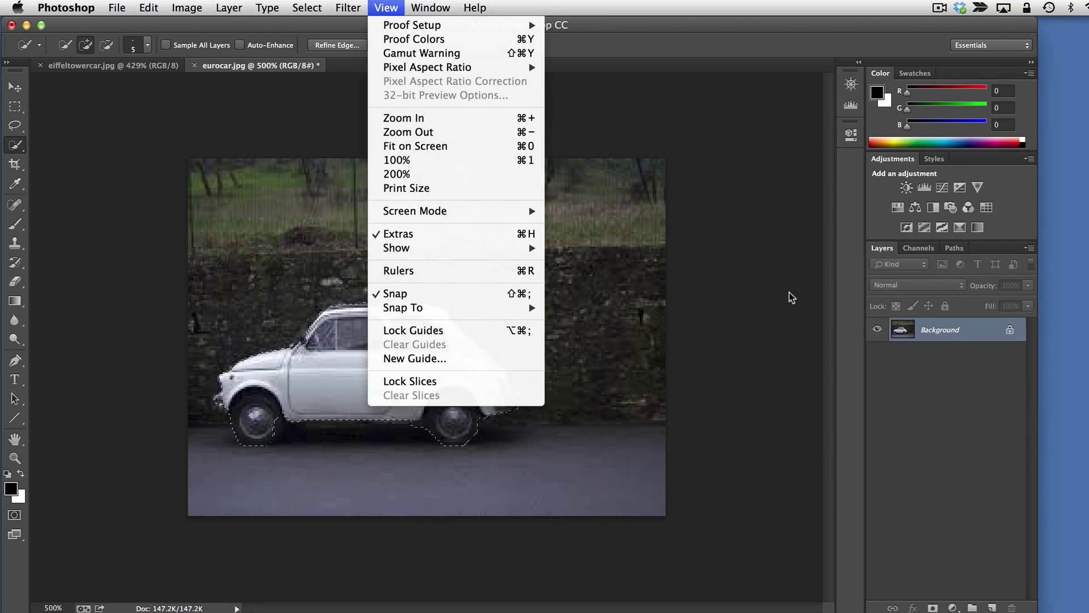
left_click(766, 379)
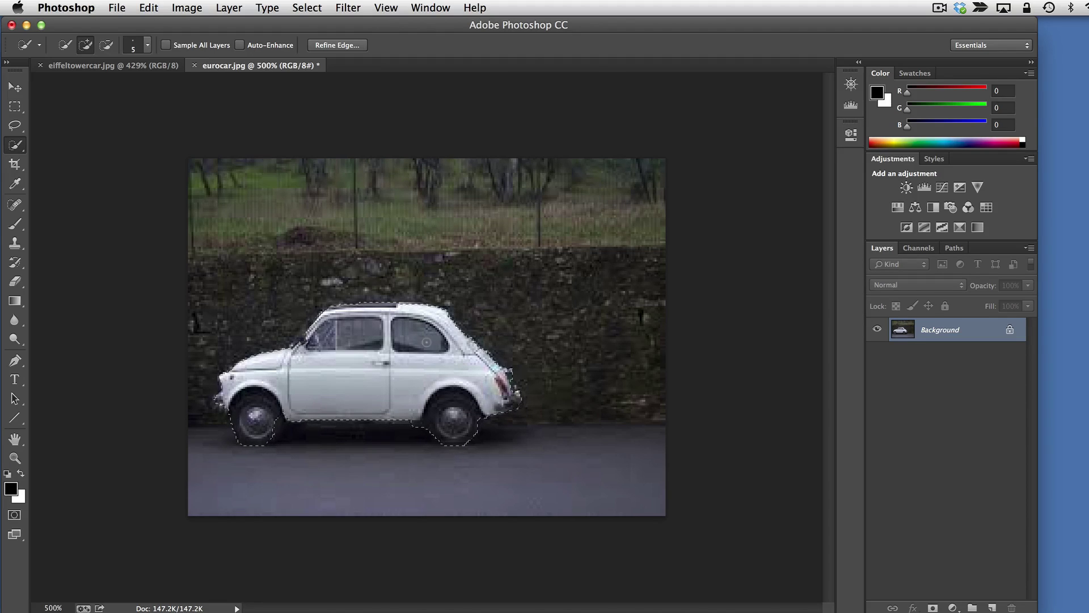
Paste the copied car in place as a new layer in eiffeltowercar.jpg
left_click(91, 66)
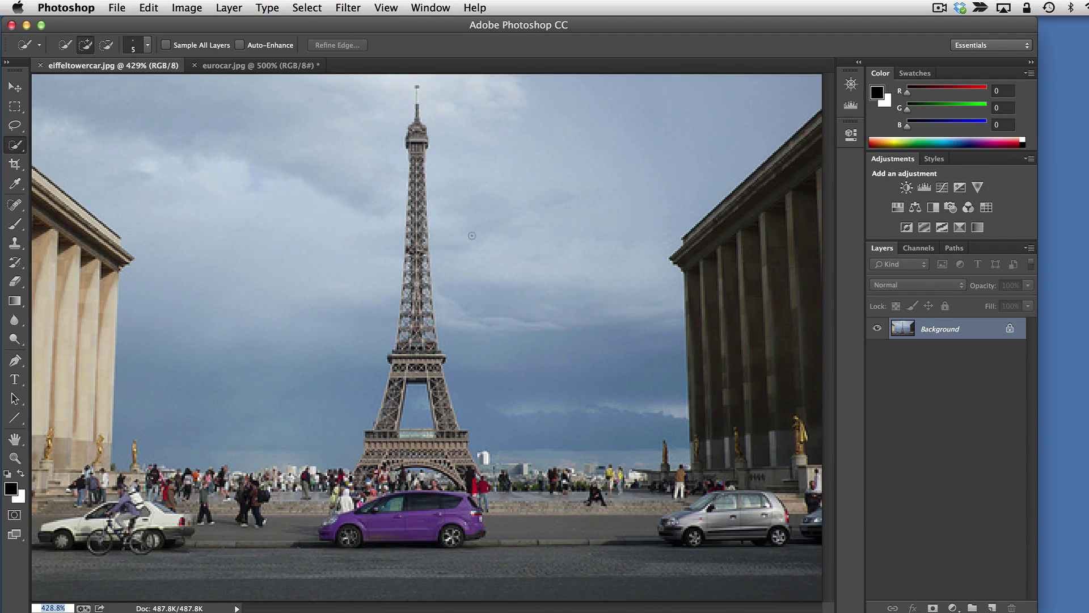
left_click(127, 8)
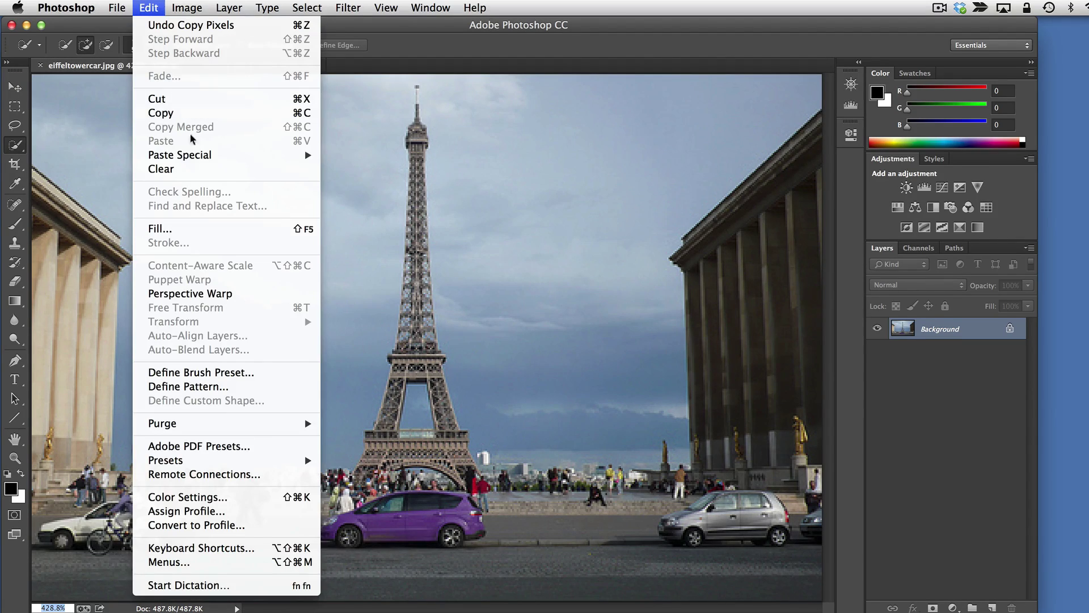
mouse_move(193, 157)
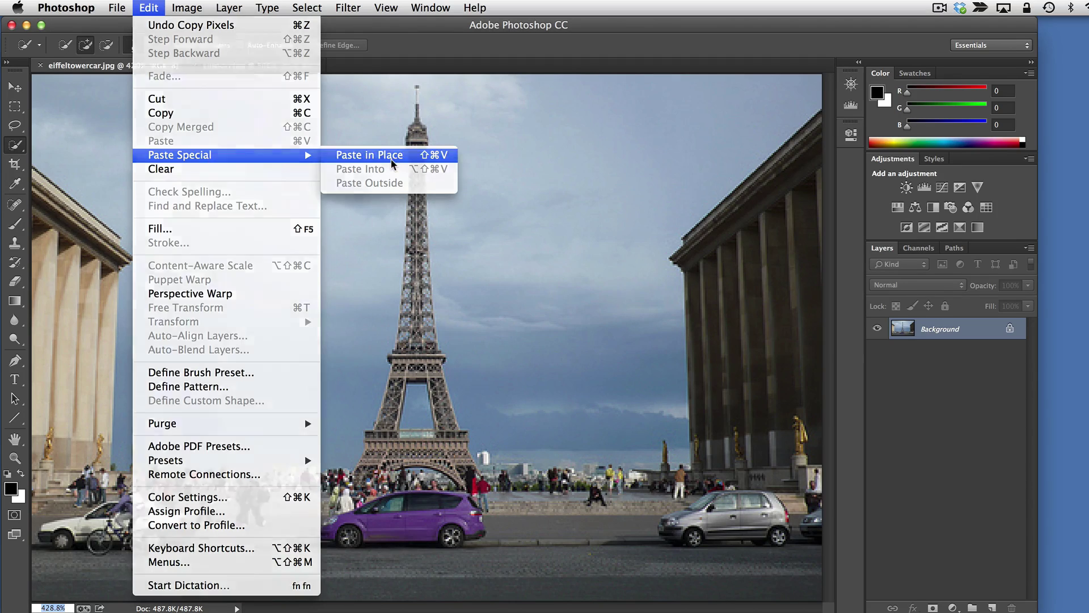
left_click(390, 158)
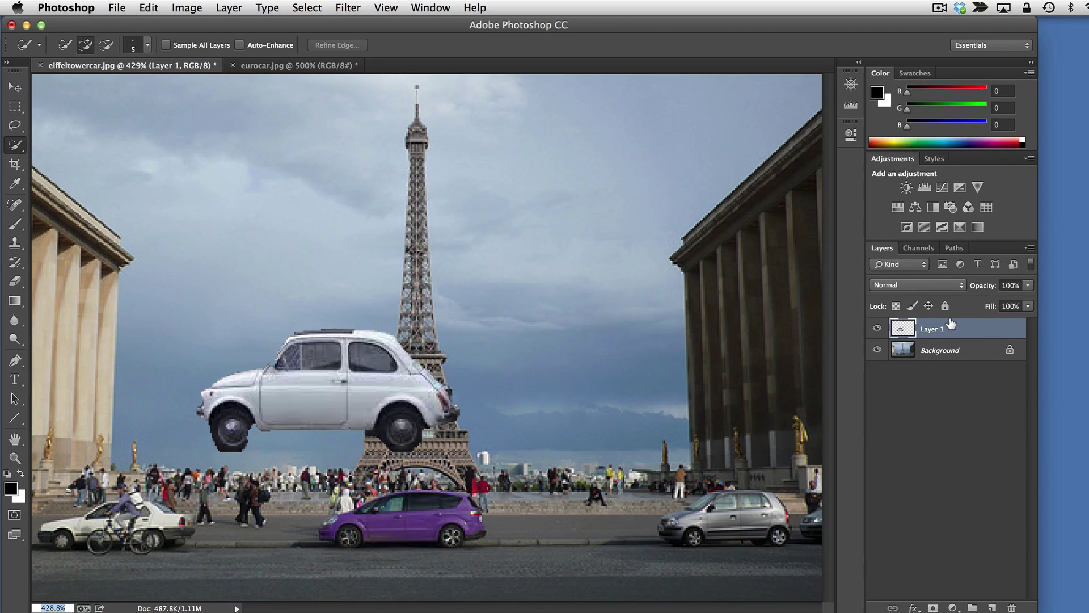
Compare the source car in eurocar.jpg with the pasted copy and the two layers in eiffeltowercar.jpg, ending with Layer 1 active
left_click(319, 67)
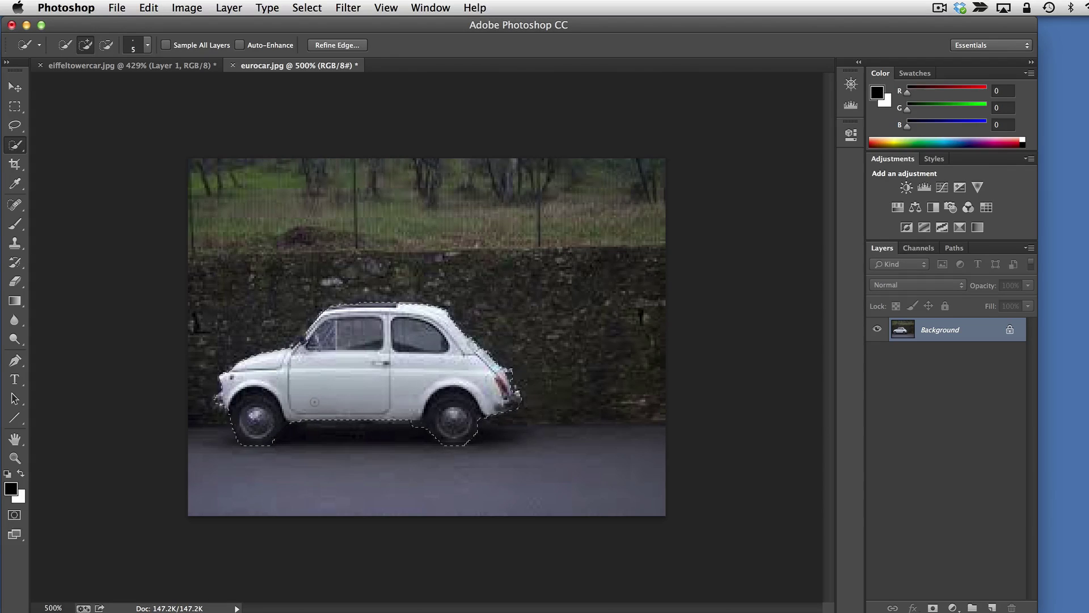
left_click(115, 66)
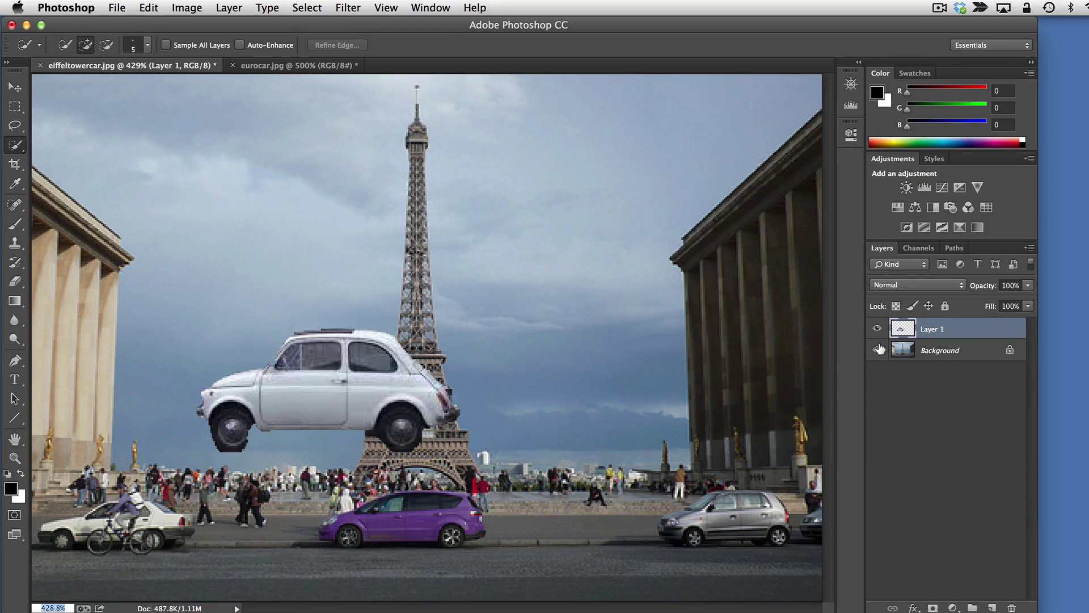
left_click(942, 349)
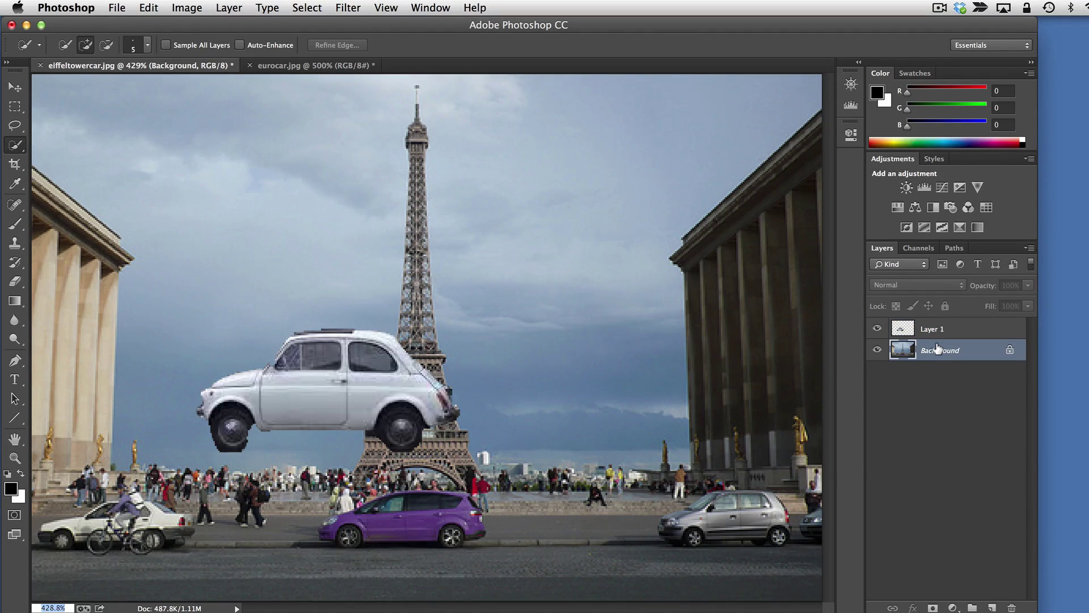
left_click(939, 329)
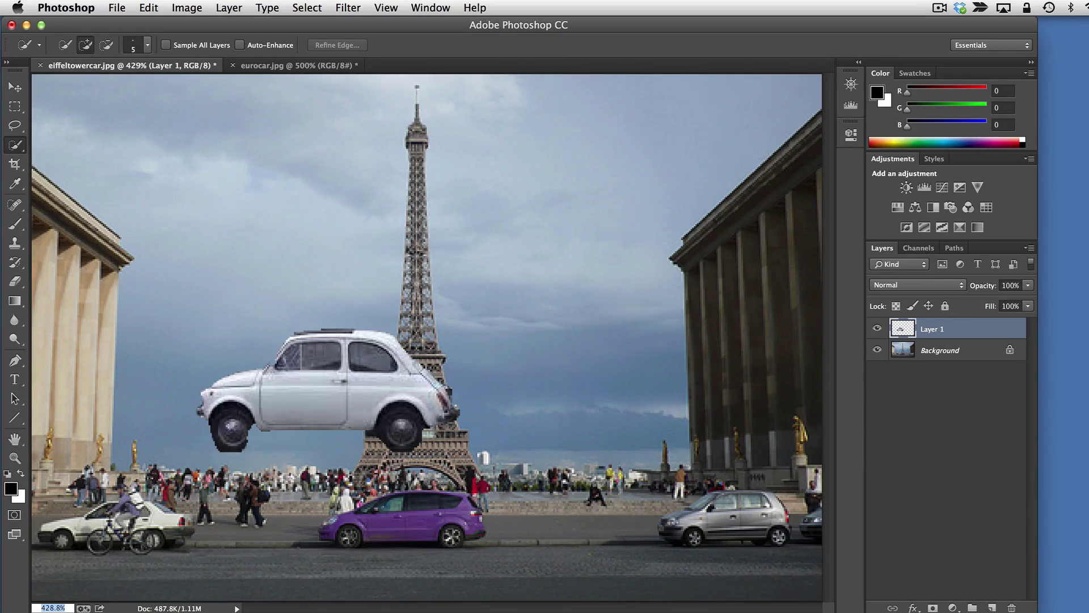
Scribble large black freehand strokes over the car and sky on Layer 1 with the 13 px Brush tool
left_click(16, 225)
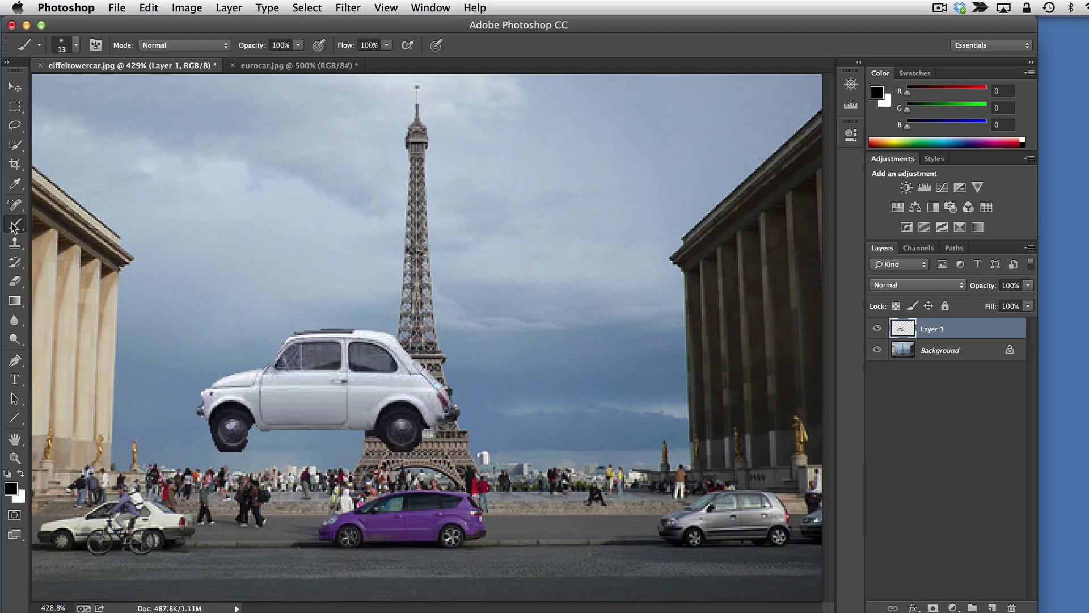
mouse_move(297, 423)
left_mouse_down()
mouse_move(331, 406)
mouse_move(210, 227)
mouse_move(363, 346)
mouse_move(295, 341)
mouse_move(321, 398)
mouse_move(593, 381)
left_mouse_up()
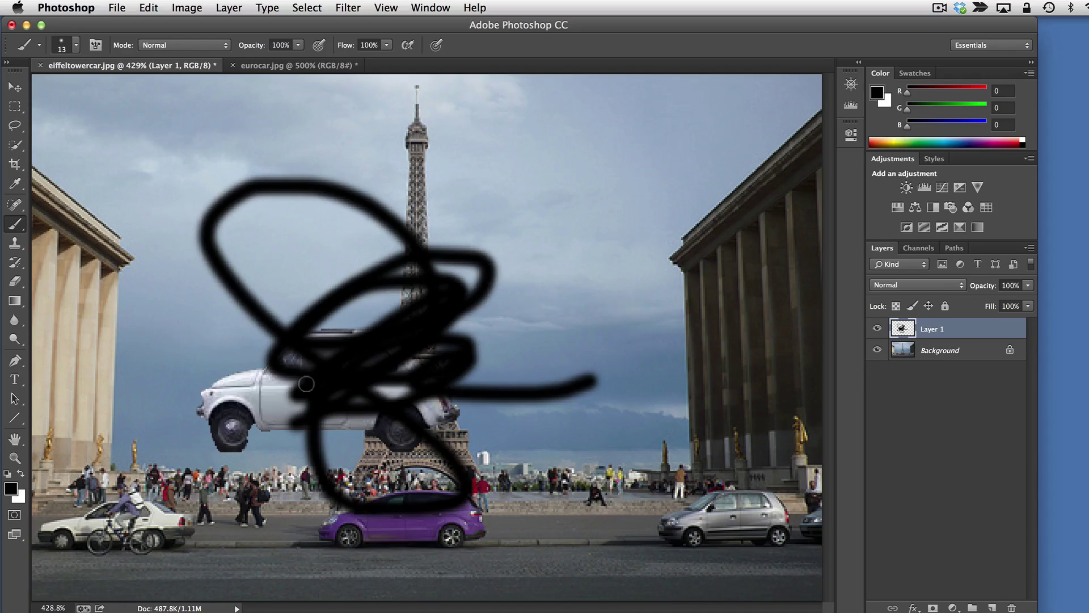
mouse_move(676, 414)
left_mouse_down()
mouse_move(674, 339)
mouse_move(761, 144)
mouse_move(618, 139)
mouse_move(642, 331)
mouse_move(554, 473)
mouse_move(646, 242)
mouse_move(648, 194)
mouse_move(676, 274)
left_mouse_up()
left_click_drag(705, 480, 449, 473)
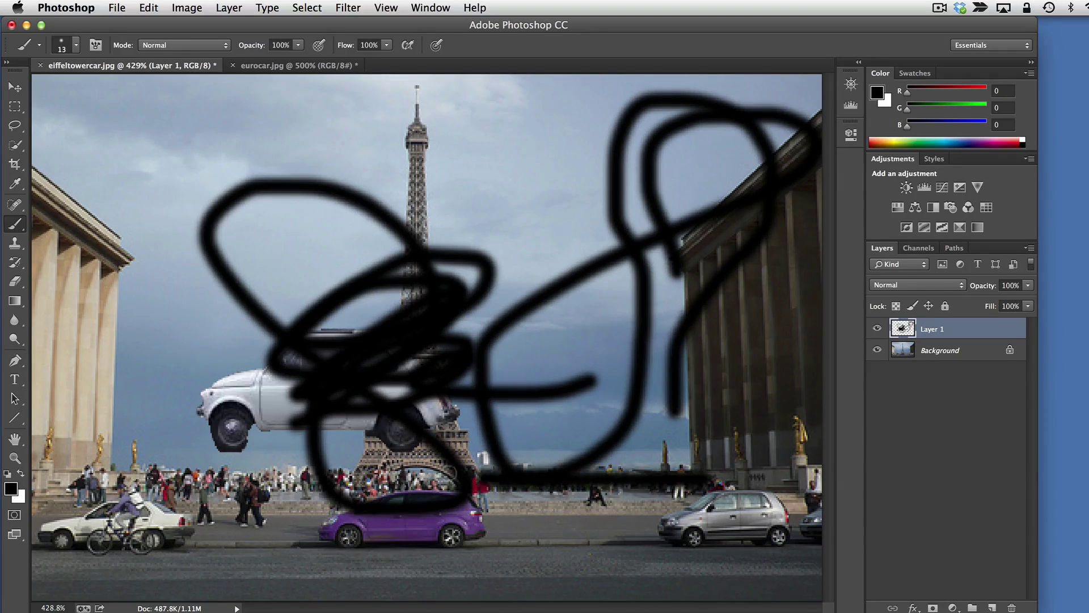
Check Layer 1 by hiding and showing it, then delete this scribbled layer and paste the copied white car again as a new layer
left_click(876, 328)
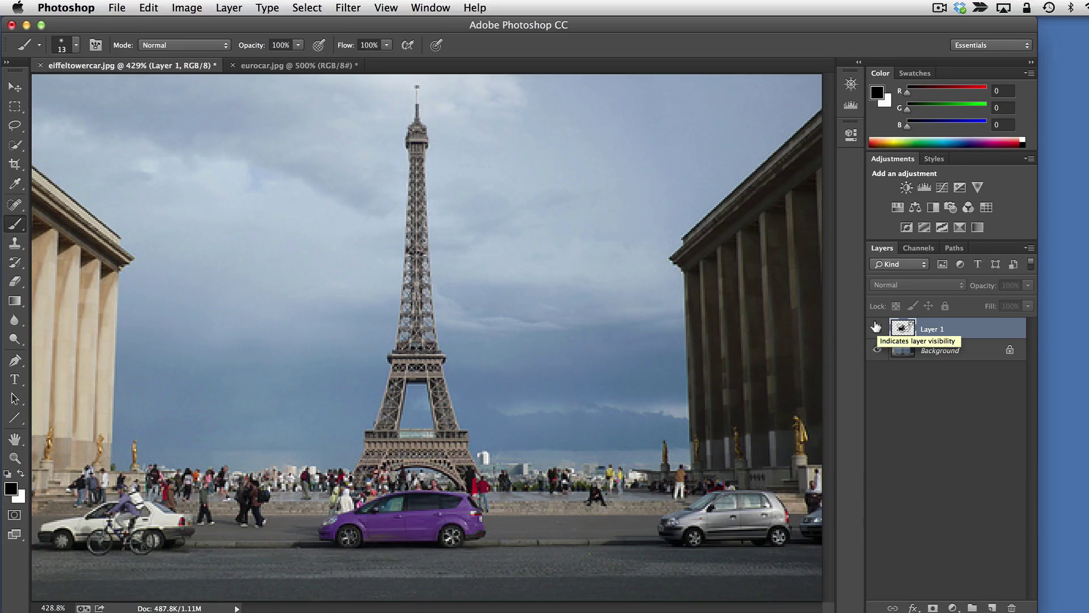
left_click(876, 328)
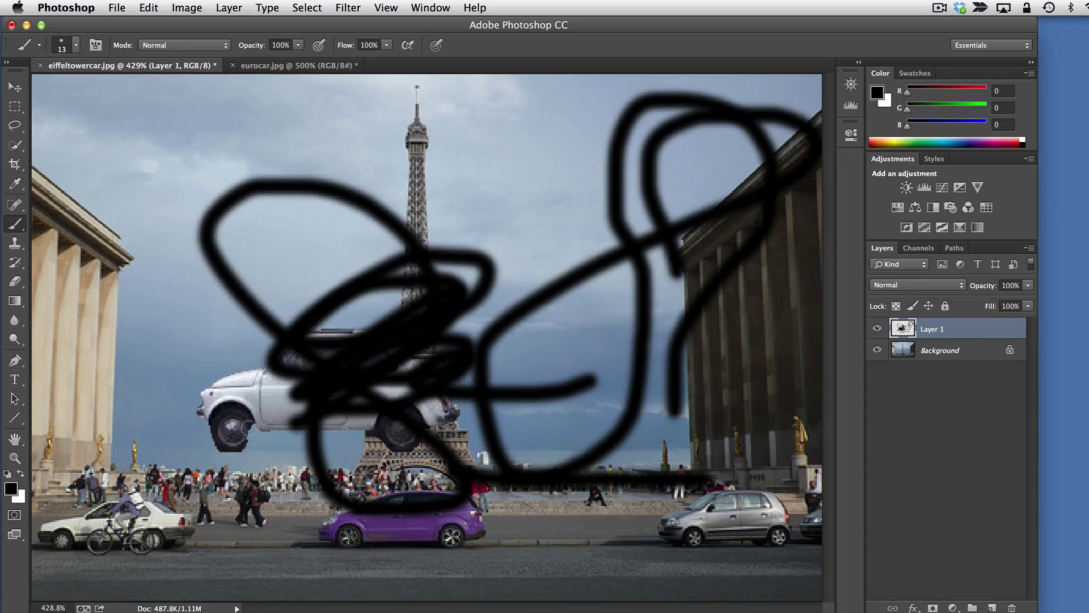
left_click(1009, 605)
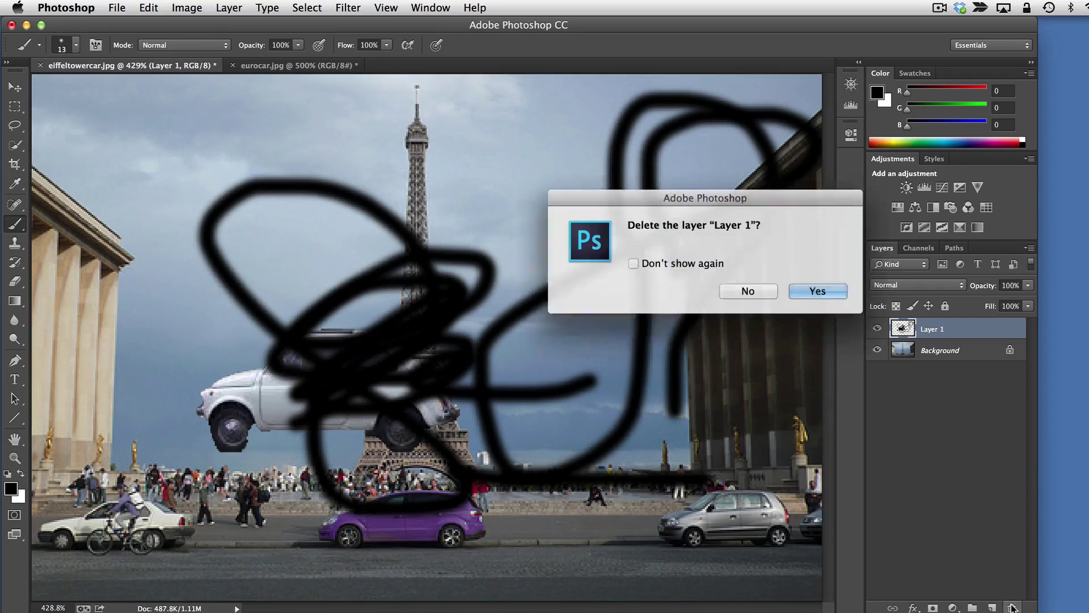
left_click(682, 264)
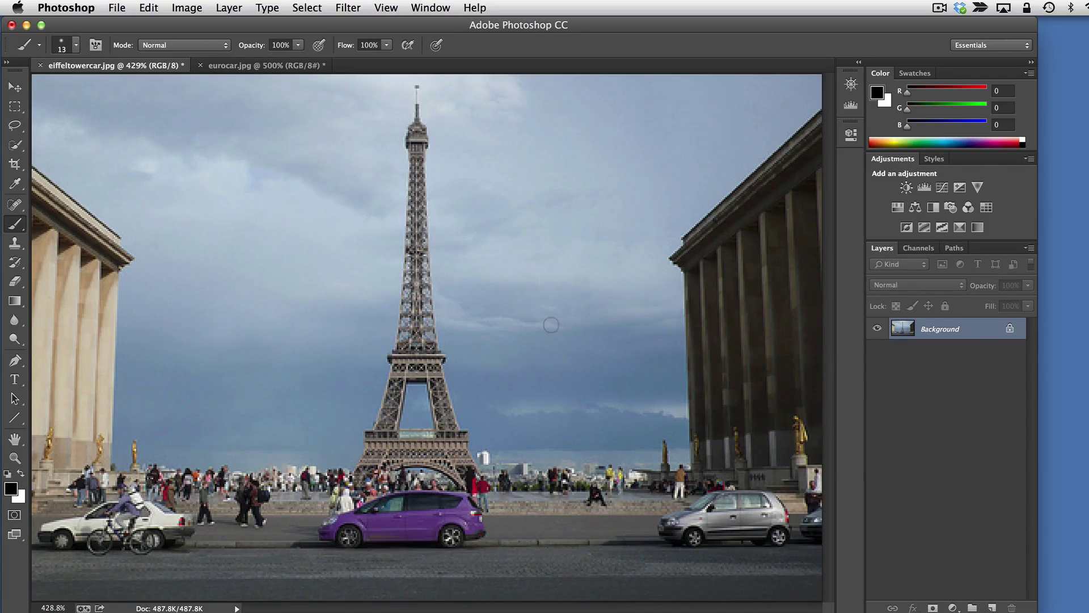
key("super+v")
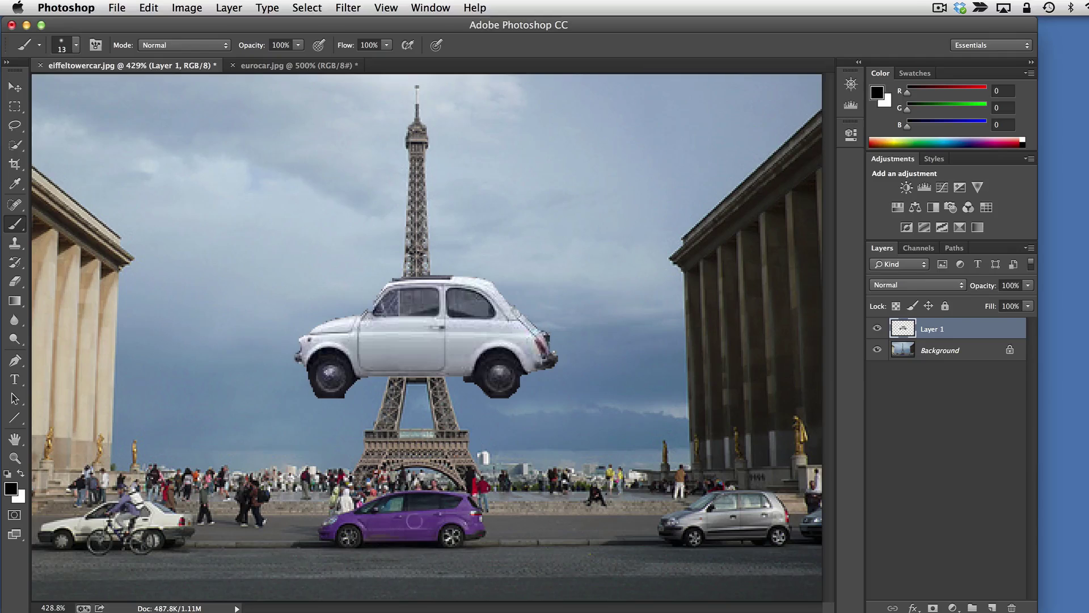
Hide the white car's layer and try the Clone Stamp tool on the Background layer without a defined source point
left_click(876, 328)
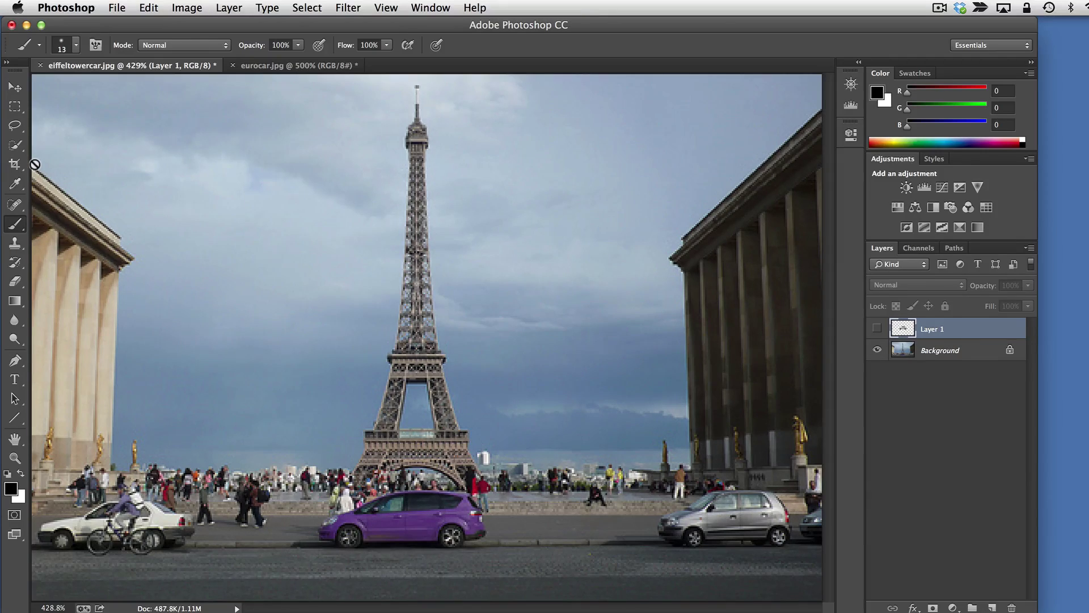
left_click(15, 244)
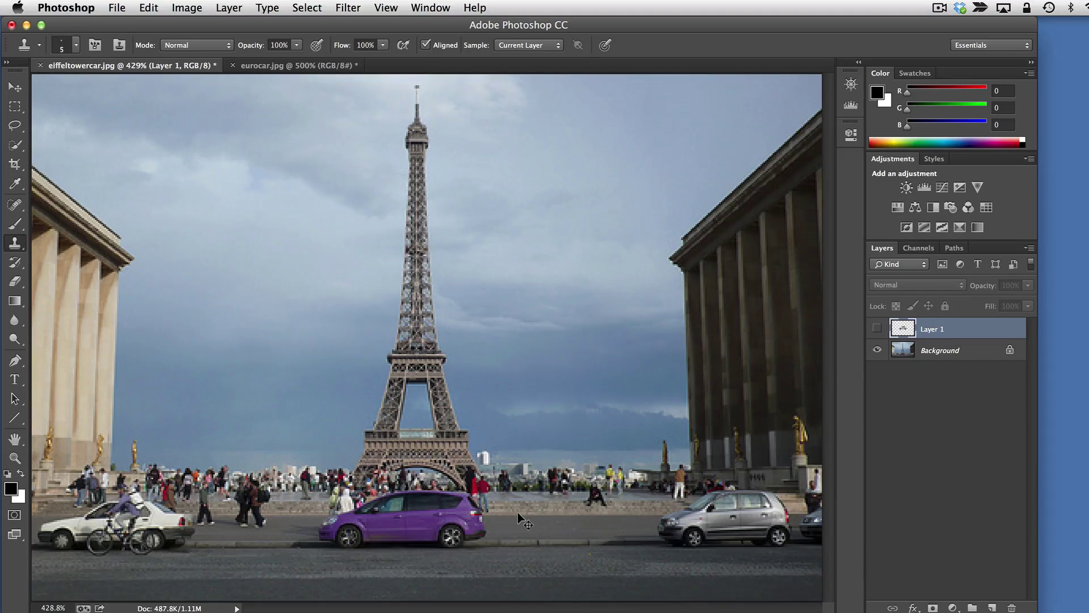
key("super+equal")
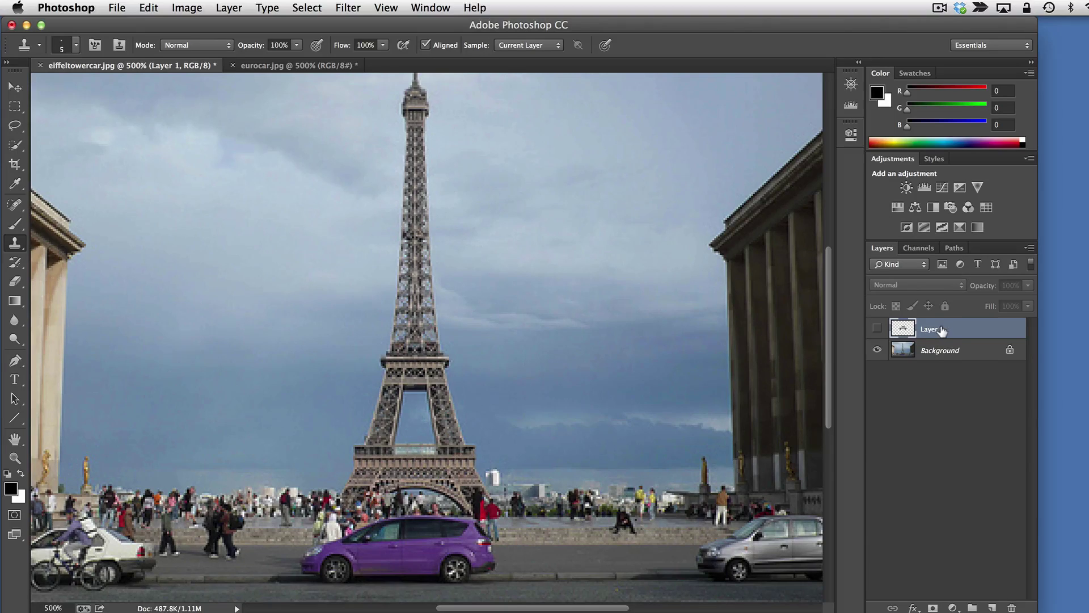
left_click(951, 347)
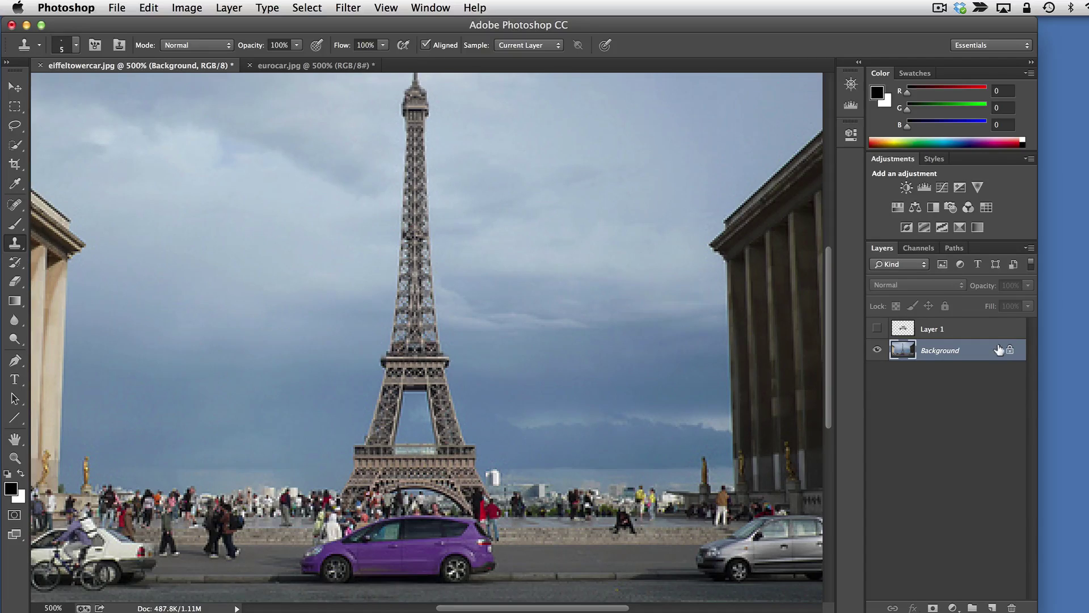
left_click(578, 450)
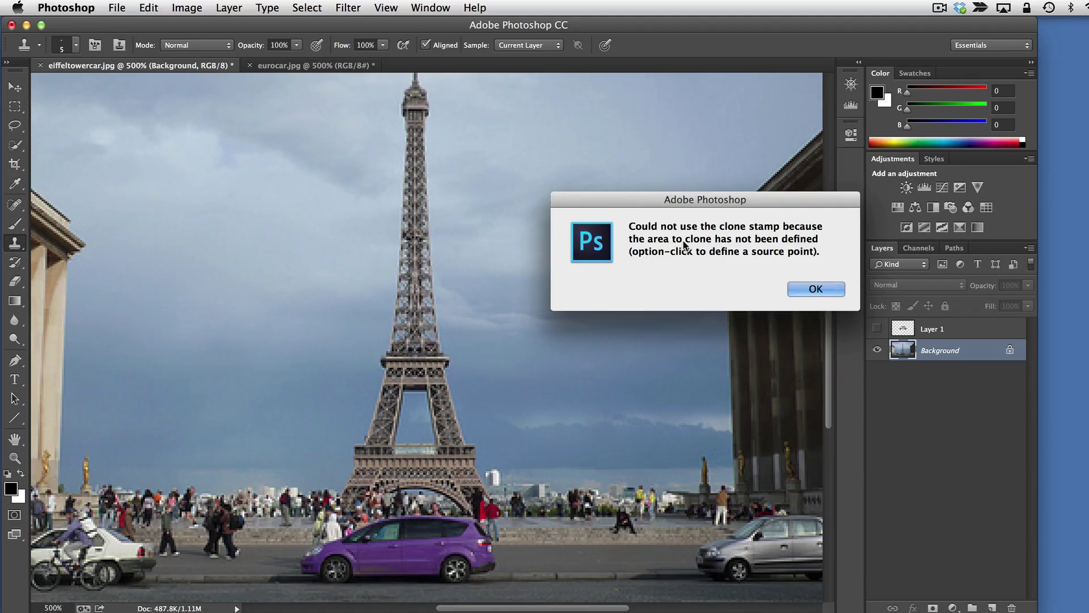
left_click(826, 291)
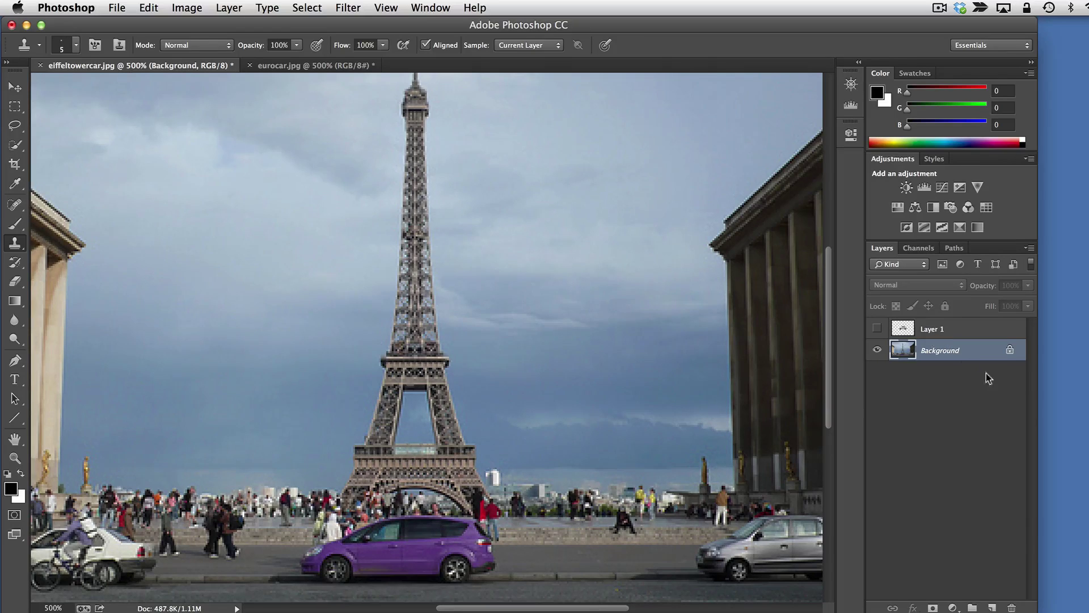
Unlock the Background layer, discard the Layer Style settings, and rename the unlocked layer as "background"
double_click(1008, 352)
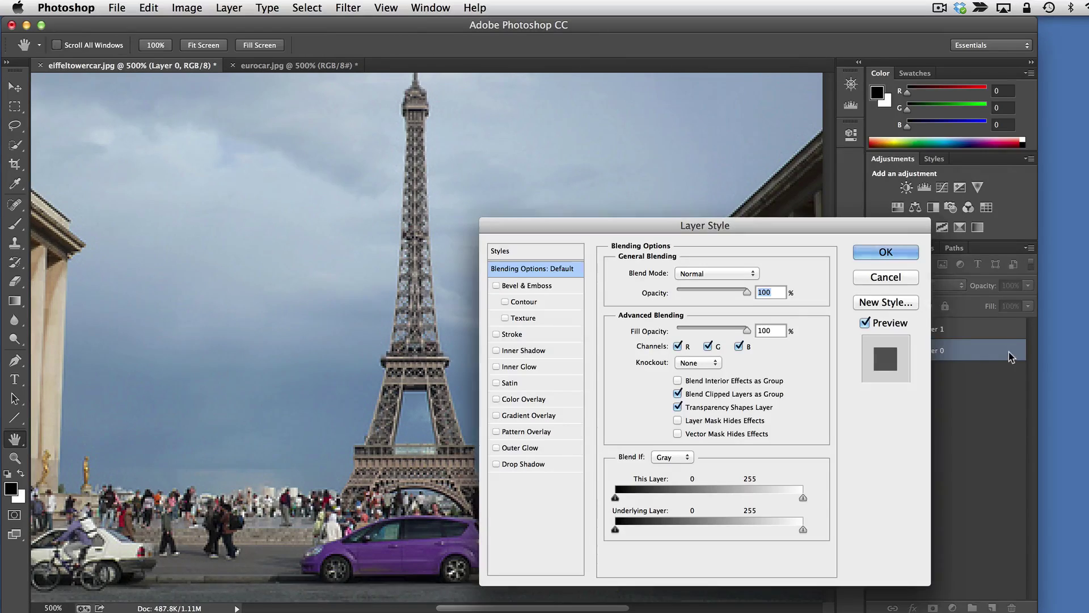
left_click(897, 278)
key("s")
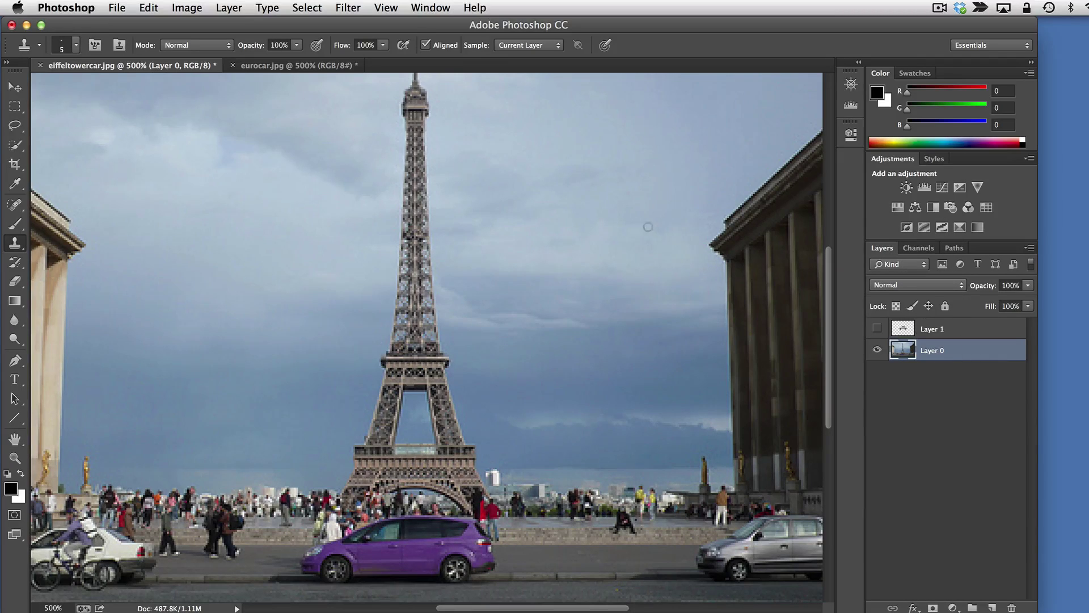
double_click(935, 350)
type("background")
key("Return")
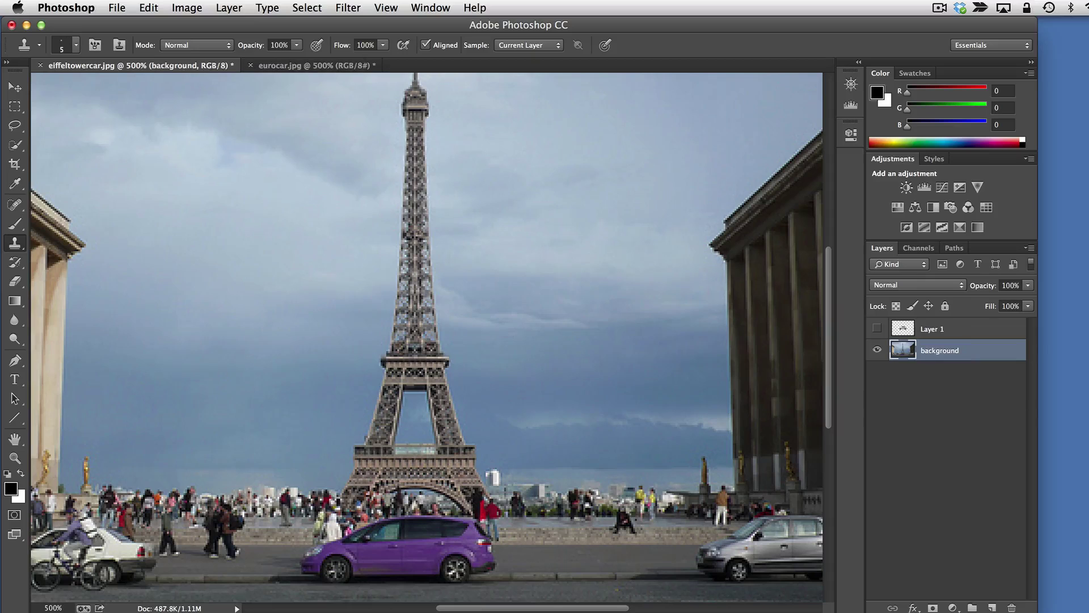
Duplicate the background layer as "background copy" in eiffeltowercar.jpg and hide the original background layer
right_click(940, 350)
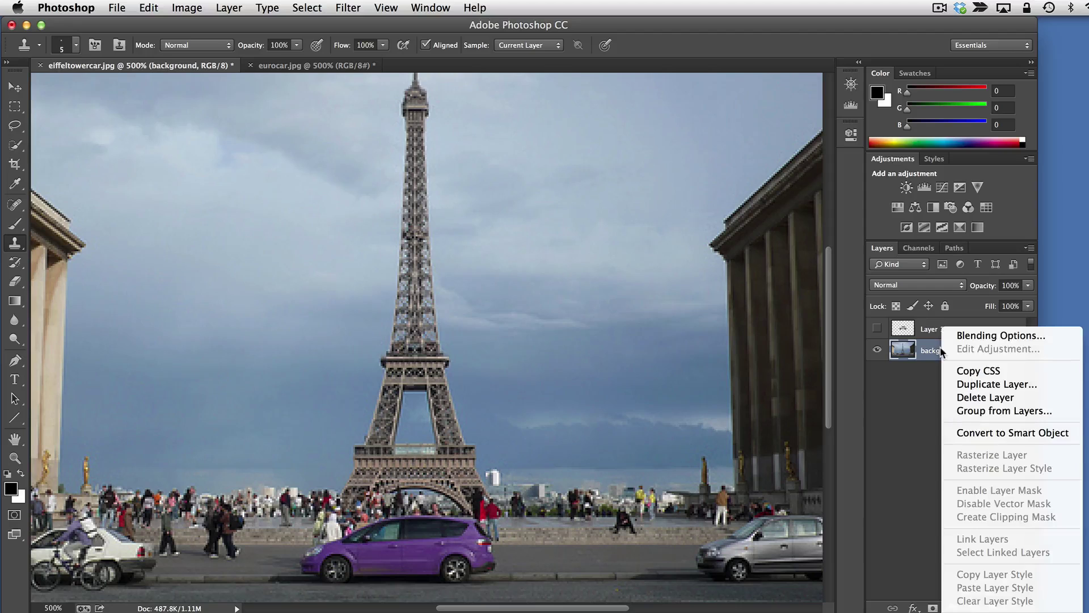
left_click(967, 390)
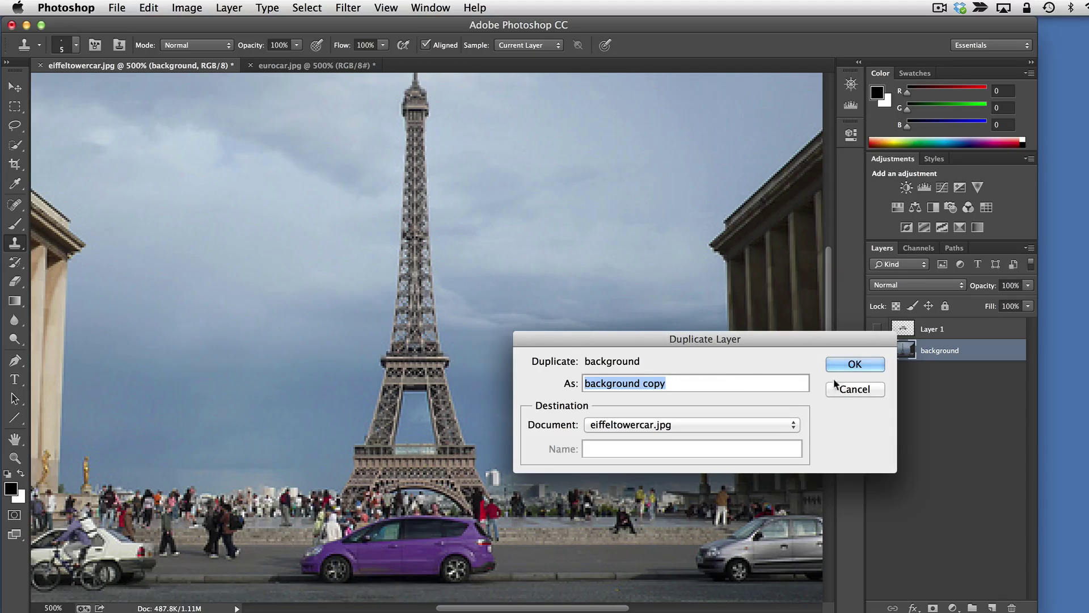
left_click(856, 365)
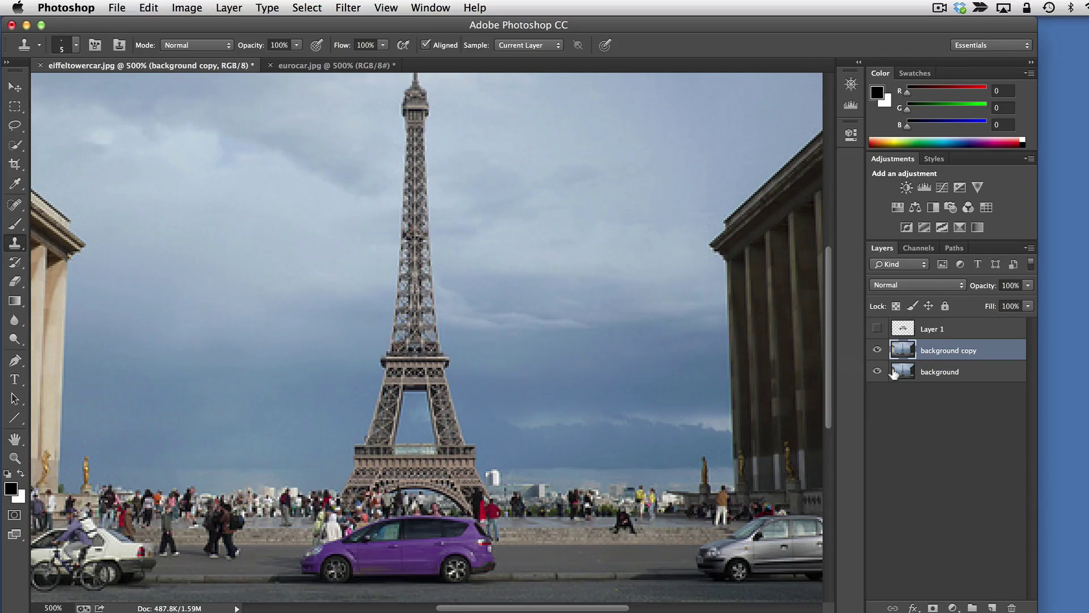
left_click(878, 371)
Clone street pavement over the purple car's lower body and wheels on the background copy layer, using the 5 px Clone Stamp
left_click(562, 556)
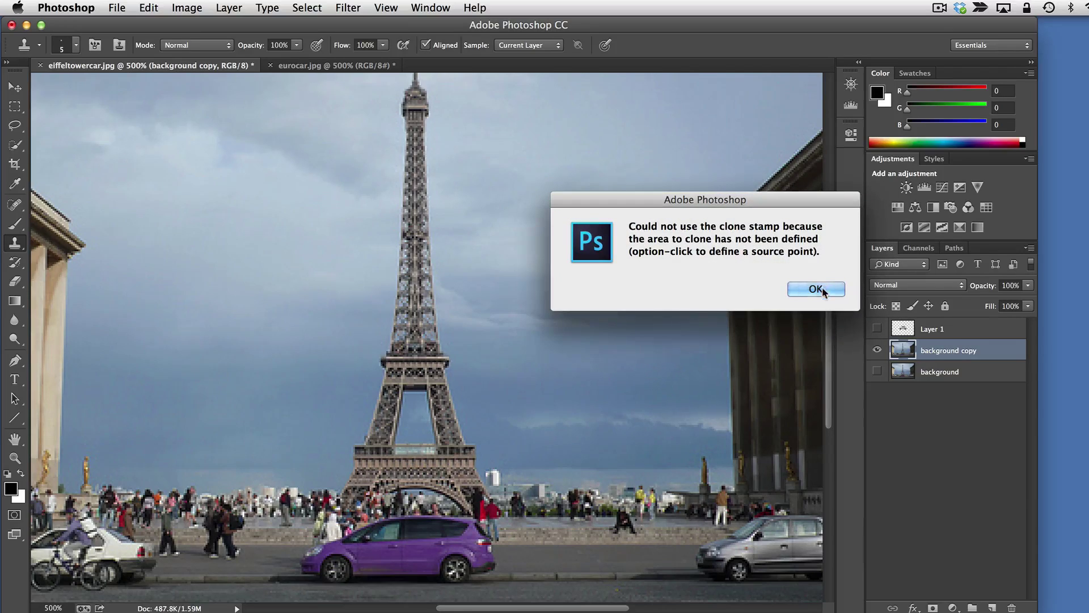
left_click(823, 292)
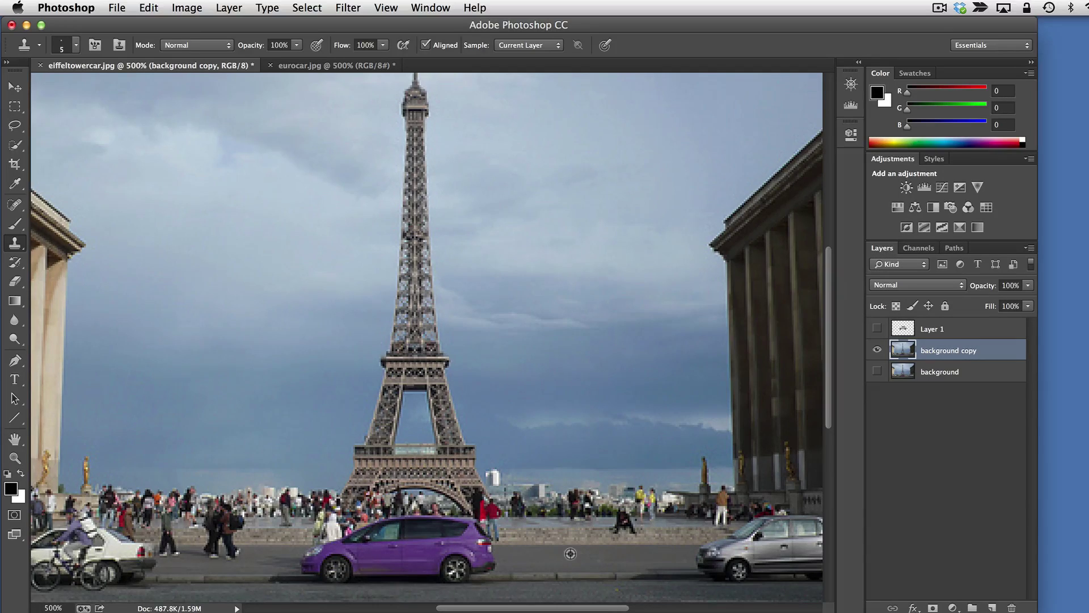
left_click(570, 554, "alt")
left_click(556, 556, "alt")
mouse_move(486, 548)
left_mouse_down()
mouse_move(490, 566)
mouse_move(480, 567)
mouse_move(475, 547)
mouse_move(457, 562)
mouse_move(484, 568)
mouse_move(442, 559)
mouse_move(459, 550)
mouse_move(438, 550)
mouse_move(449, 568)
mouse_move(484, 570)
mouse_move(451, 578)
mouse_move(486, 578)
mouse_move(445, 576)
mouse_move(426, 551)
mouse_move(416, 566)
mouse_move(431, 565)
left_mouse_up()
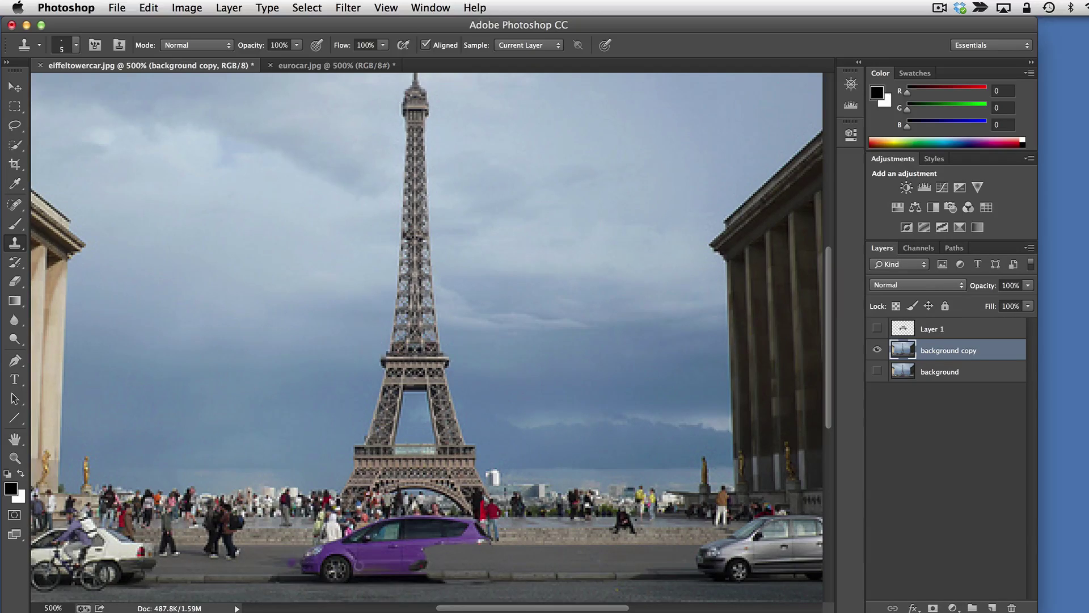
mouse_move(433, 555)
left_mouse_down()
mouse_move(420, 567)
mouse_move(407, 555)
mouse_move(406, 568)
mouse_move(391, 556)
mouse_move(364, 569)
left_mouse_up()
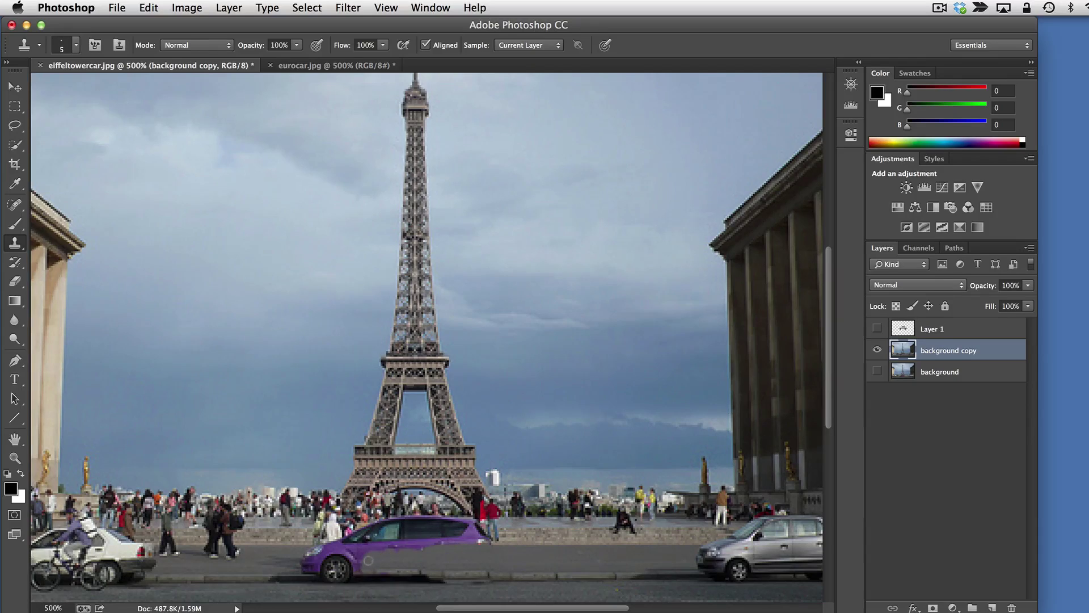
mouse_move(368, 560)
left_mouse_down()
mouse_move(326, 559)
mouse_move(333, 570)
mouse_move(312, 554)
mouse_move(318, 567)
mouse_move(305, 557)
mouse_move(307, 569)
left_mouse_up()
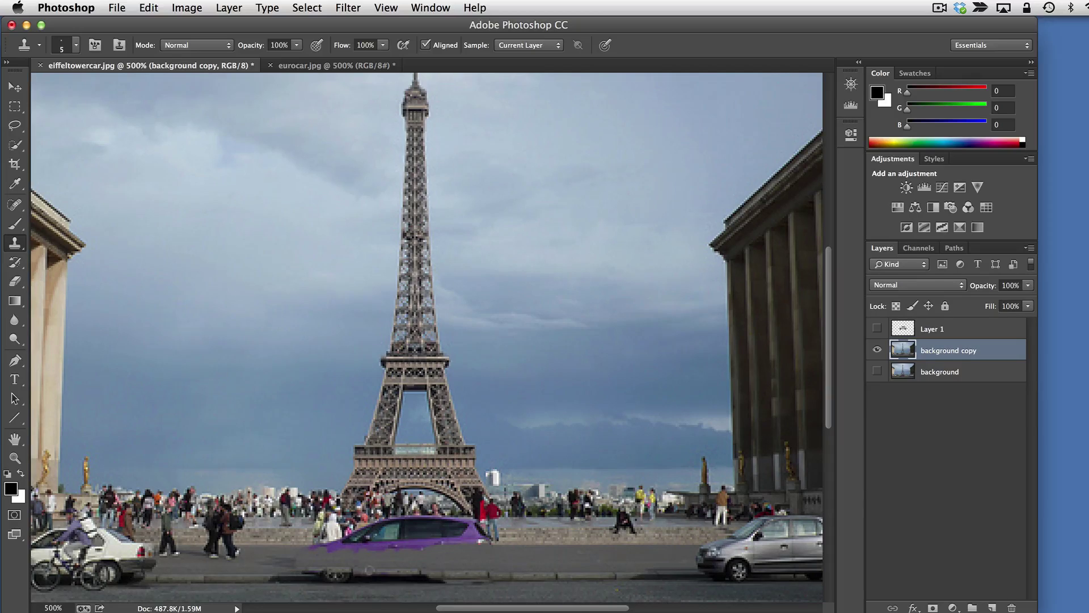
Clone the curb over the remains of the purple car's front wheel and the stone steps over its rear end
left_click(231, 569, "alt")
left_click(270, 581)
mouse_move(265, 572)
left_mouse_down()
mouse_move(300, 578)
mouse_move(285, 566)
mouse_move(288, 584)
mouse_move(338, 572)
left_mouse_up()
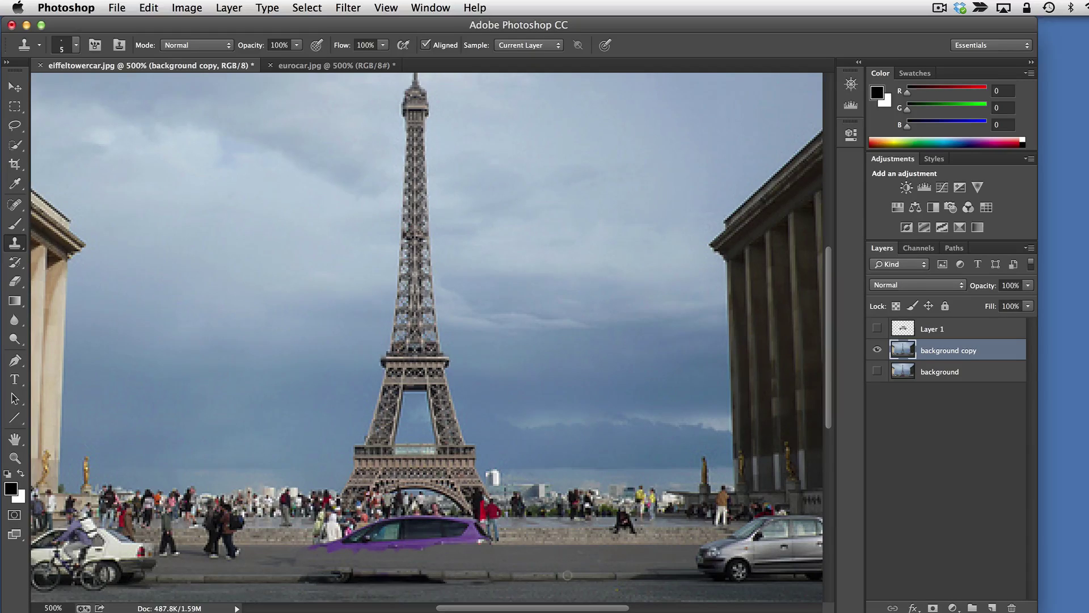
left_click(533, 534, "alt")
left_click_drag(499, 536, 482, 536)
mouse_move(476, 539)
left_mouse_down()
mouse_move(431, 535)
mouse_move(486, 515)
left_mouse_up()
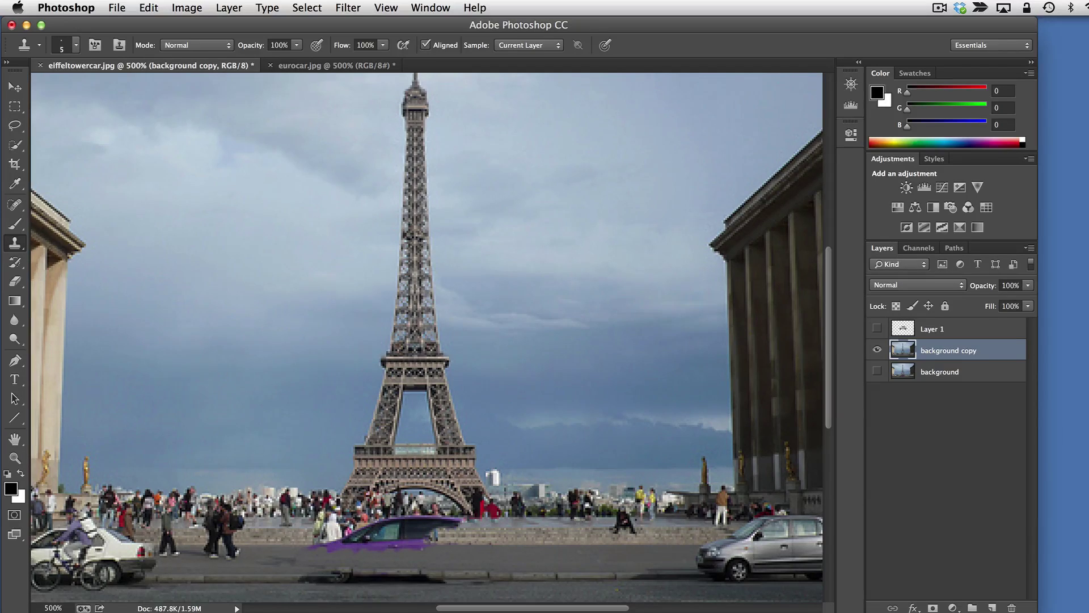
Clone nearby steps, pavement and people over the purple car's remaining hood, windows and roof
left_click(265, 535, "alt")
left_click_drag(340, 543, 372, 544)
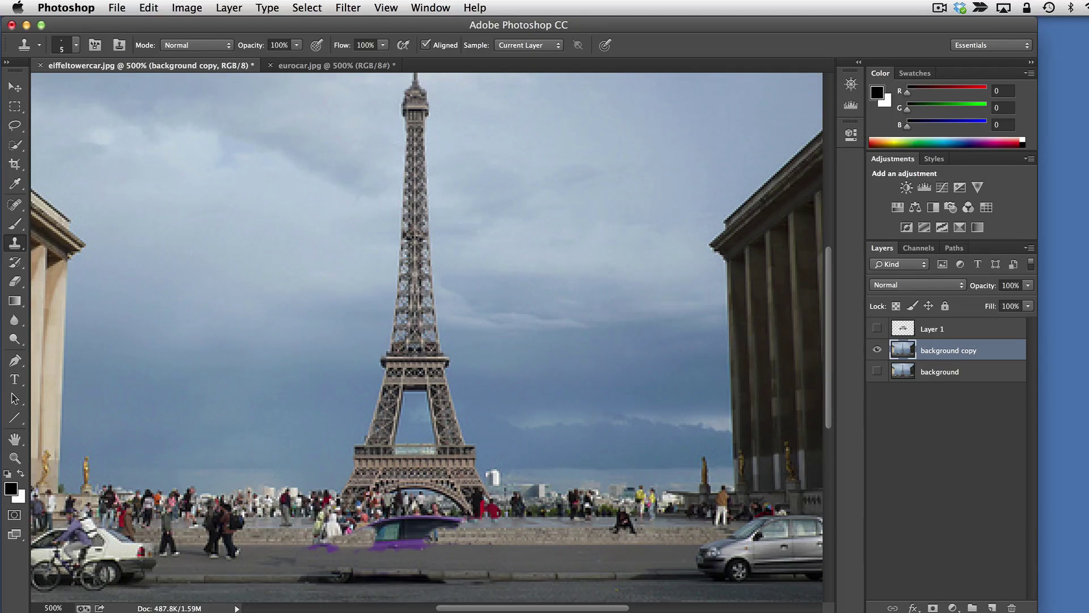
left_click(326, 508, "alt")
mouse_move(330, 540)
left_mouse_down()
mouse_move(316, 542)
mouse_move(342, 532)
left_mouse_up()
left_click(374, 507, "alt")
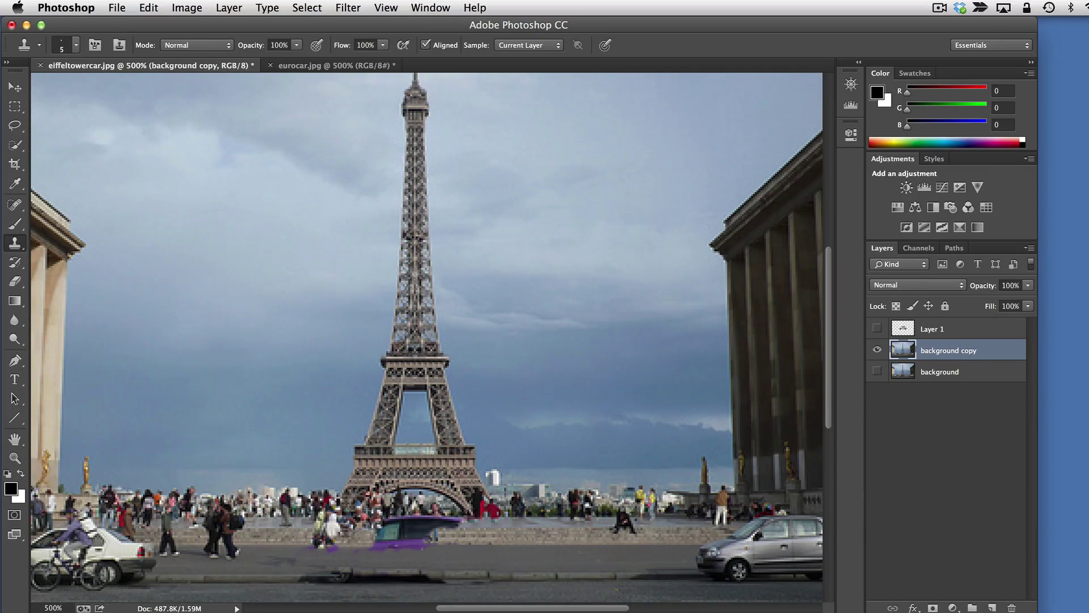
left_click_drag(383, 520, 465, 522)
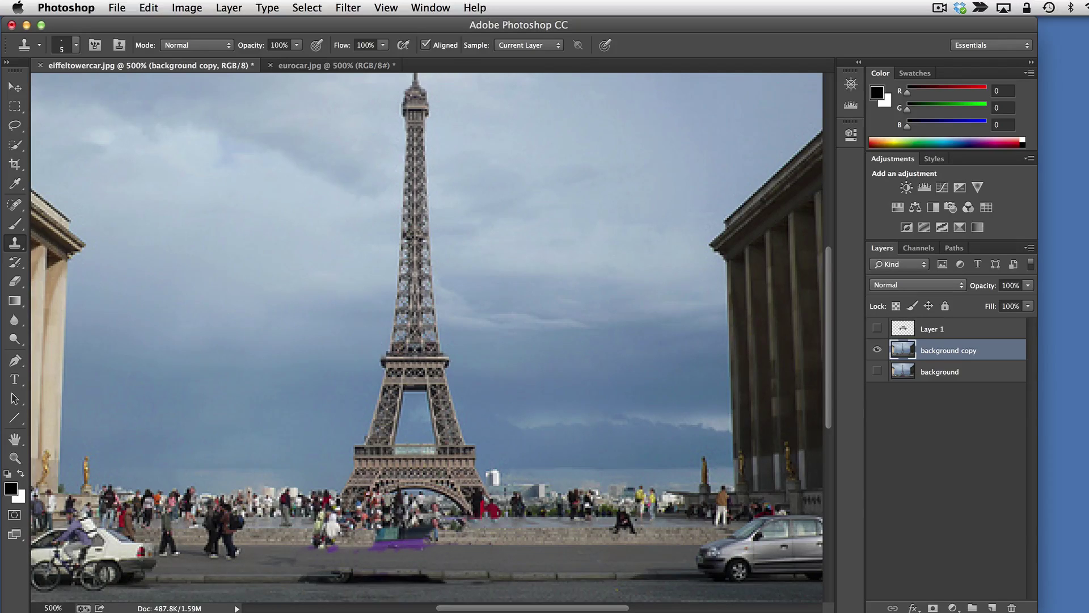
left_click_drag(452, 527, 377, 533)
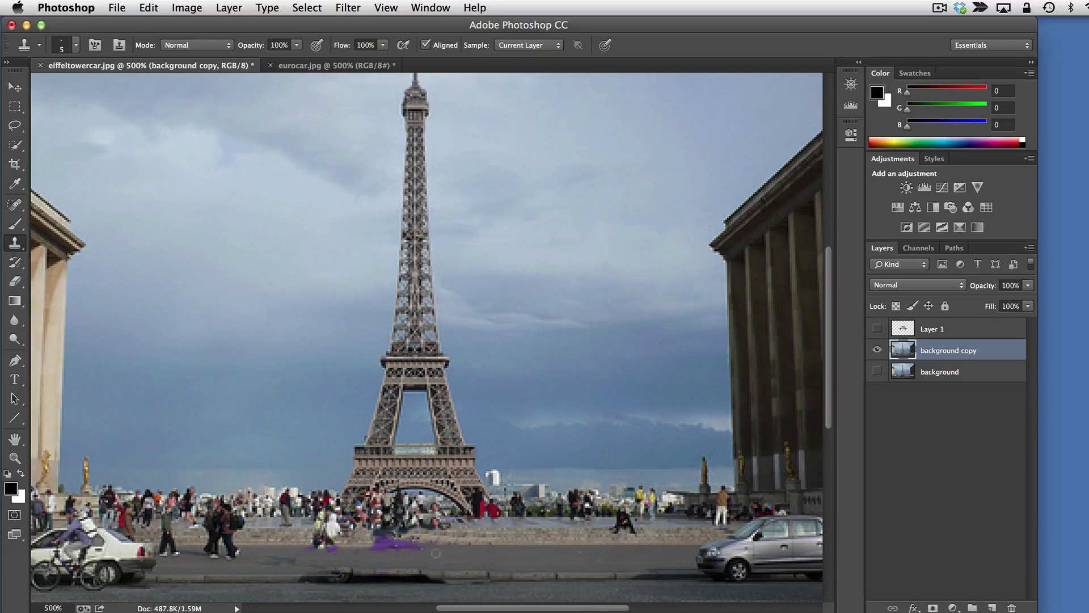
left_click(329, 520, "alt")
mouse_move(329, 521)
left_mouse_down()
mouse_move(321, 539)
mouse_move(337, 531)
left_mouse_up()
Show Layer 1 again, try moving the background copy layer downward with the Move tool, and undo that move
left_click(876, 328)
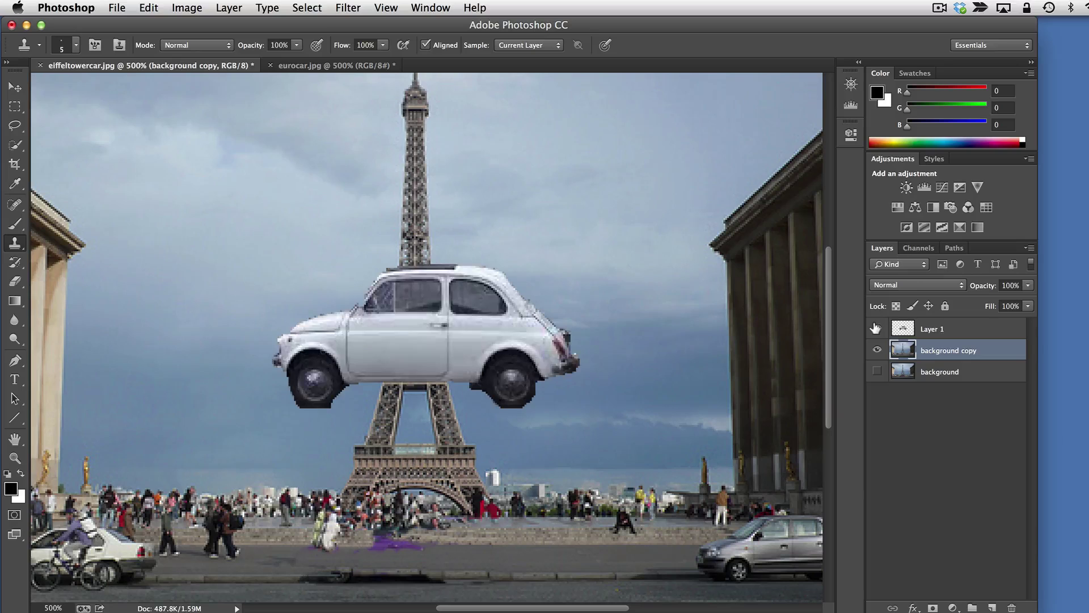
left_click(17, 90)
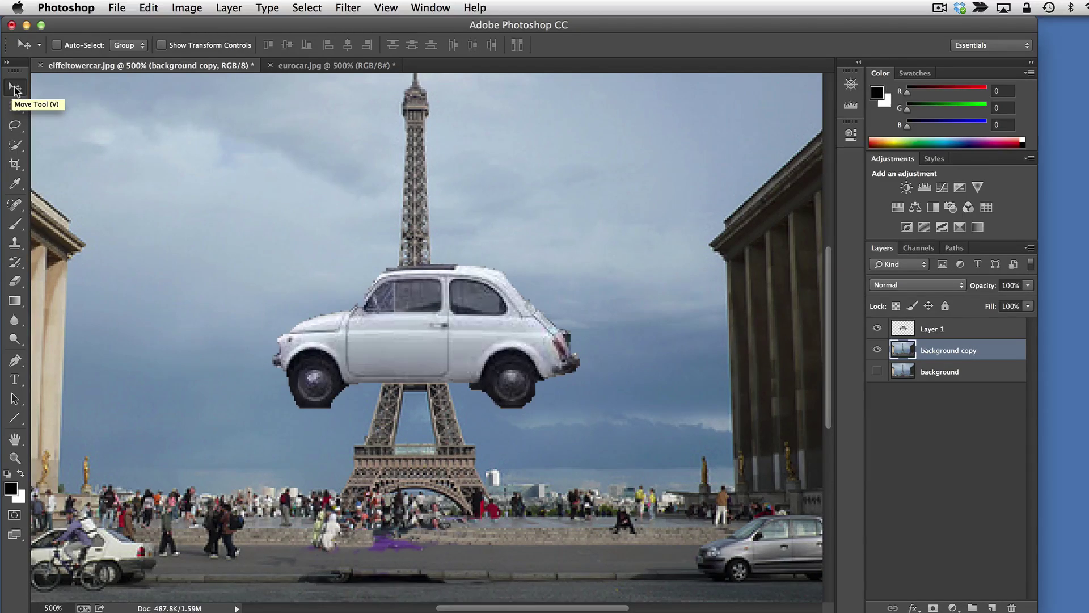
left_click_drag(397, 318, 395, 514)
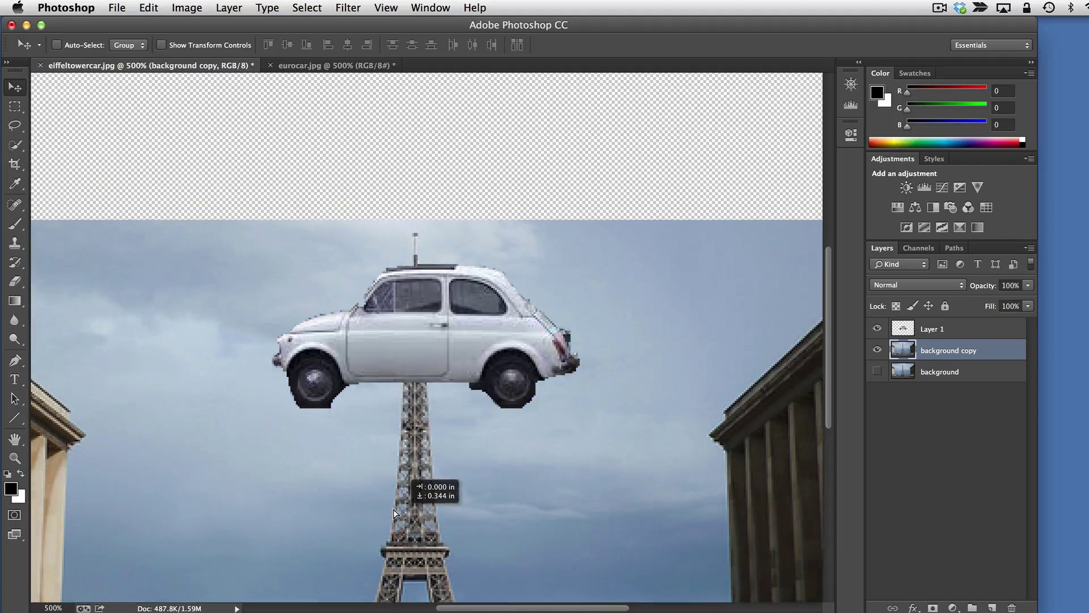
key("super+z")
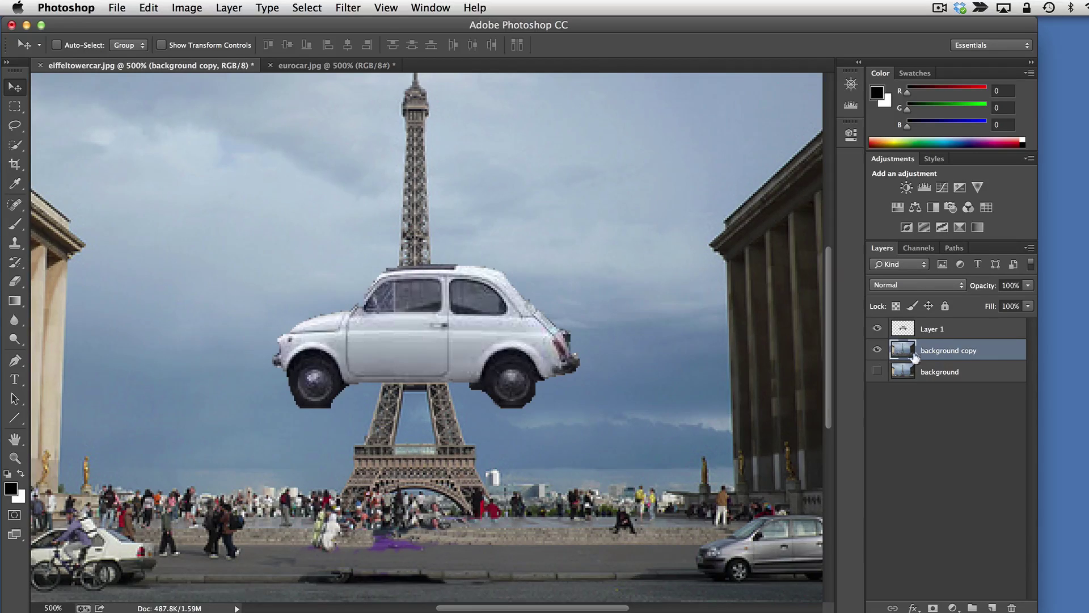
Rename Layer 1 as "car" and move the white car straight down onto the street where the purple car stood
left_click(958, 331)
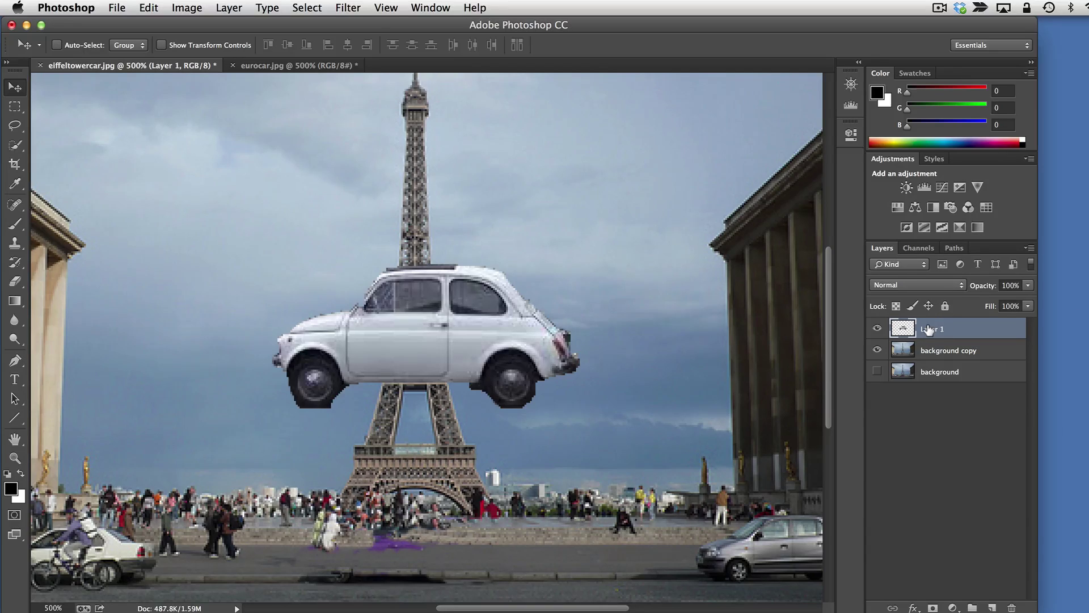
double_click(928, 329)
type("car")
key("Return")
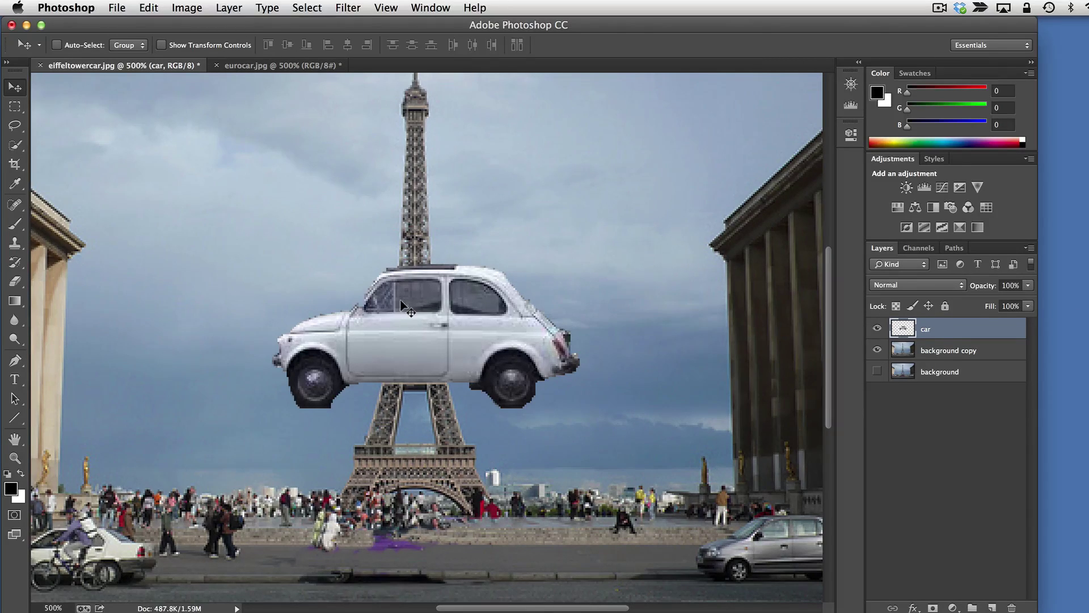
left_click_drag(383, 308, 385, 488)
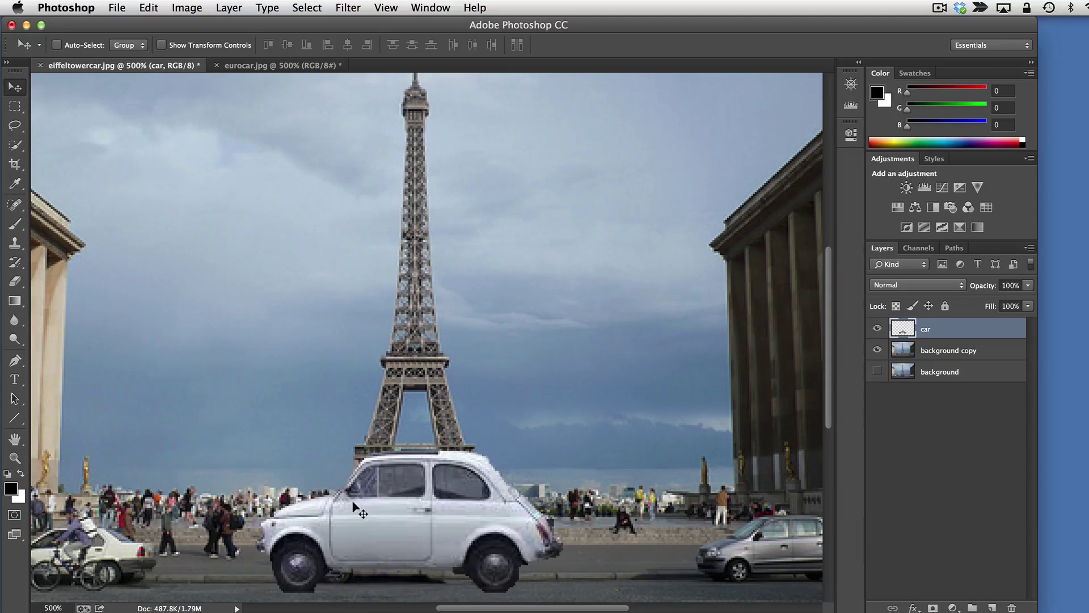
Free Transform the white car to about 50% of its size and position it at the curb where the purple car stood
left_click(150, 7)
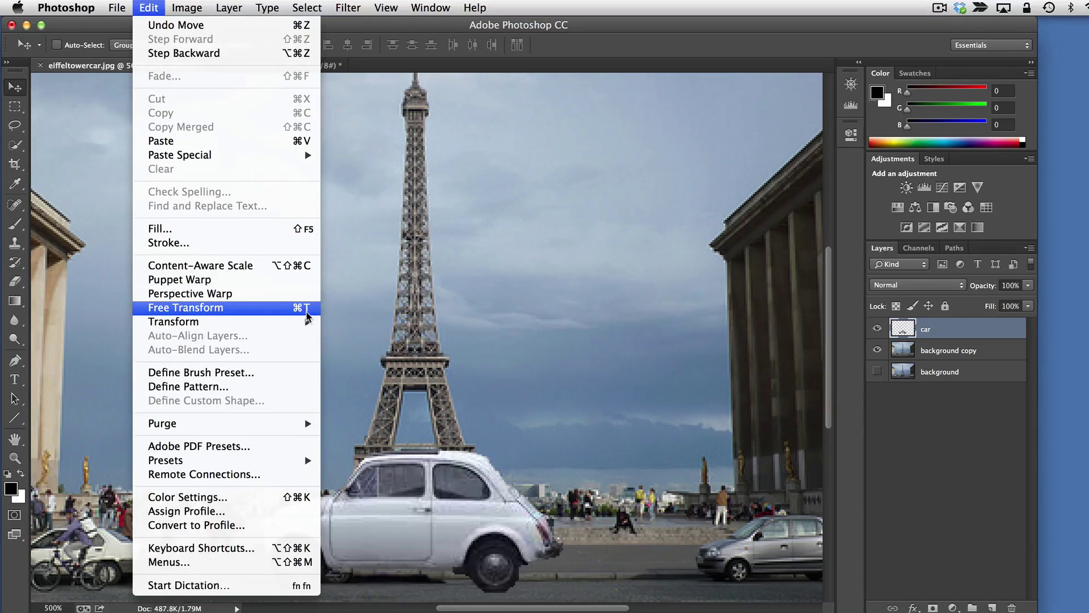
left_click(296, 310)
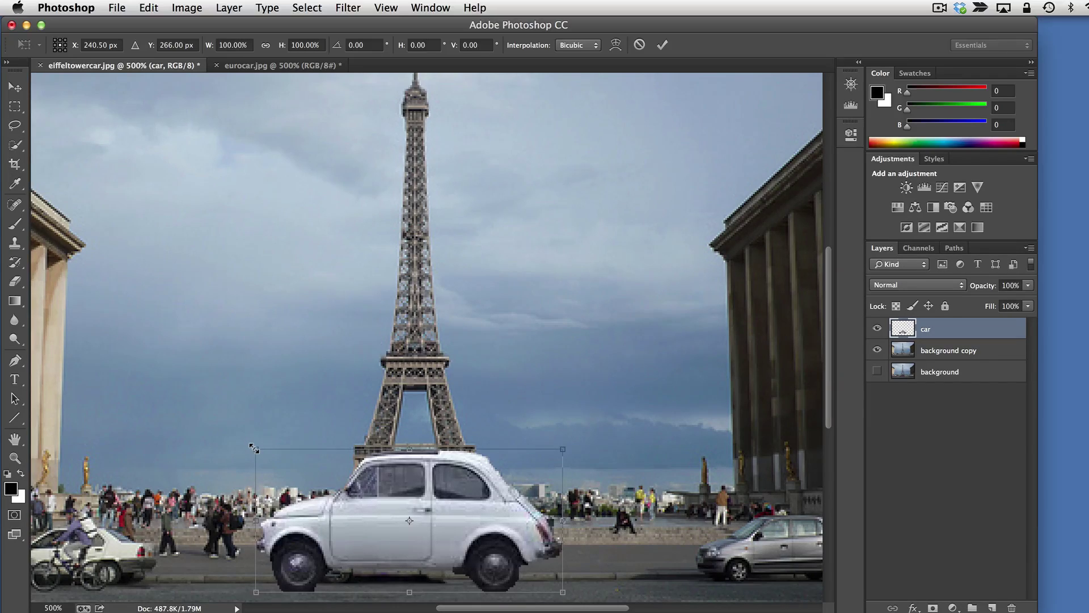
left_click_drag(254, 448, 406, 521)
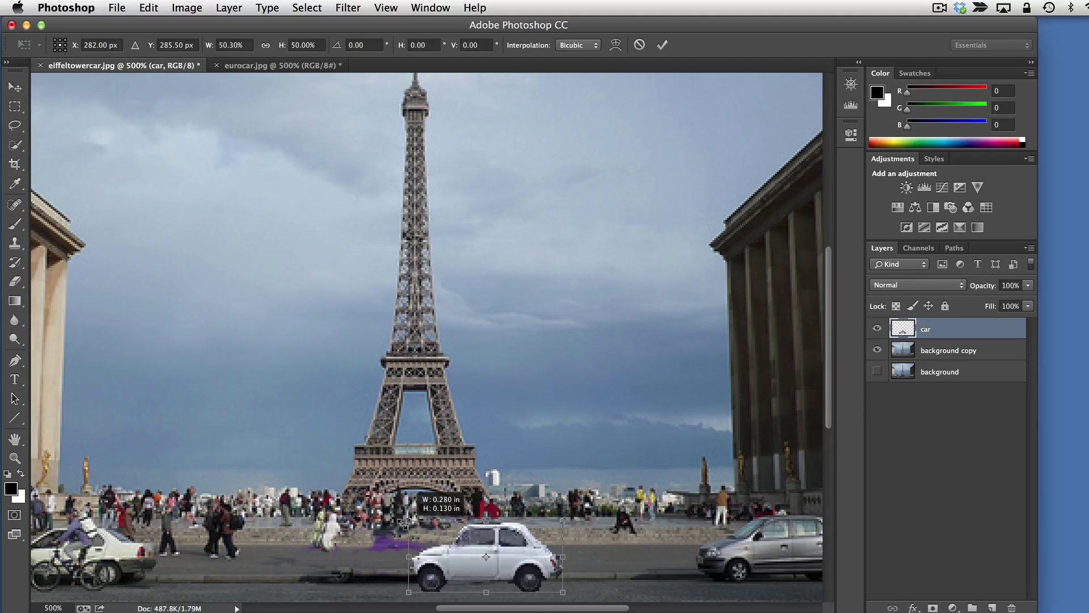
left_click_drag(522, 545, 419, 540)
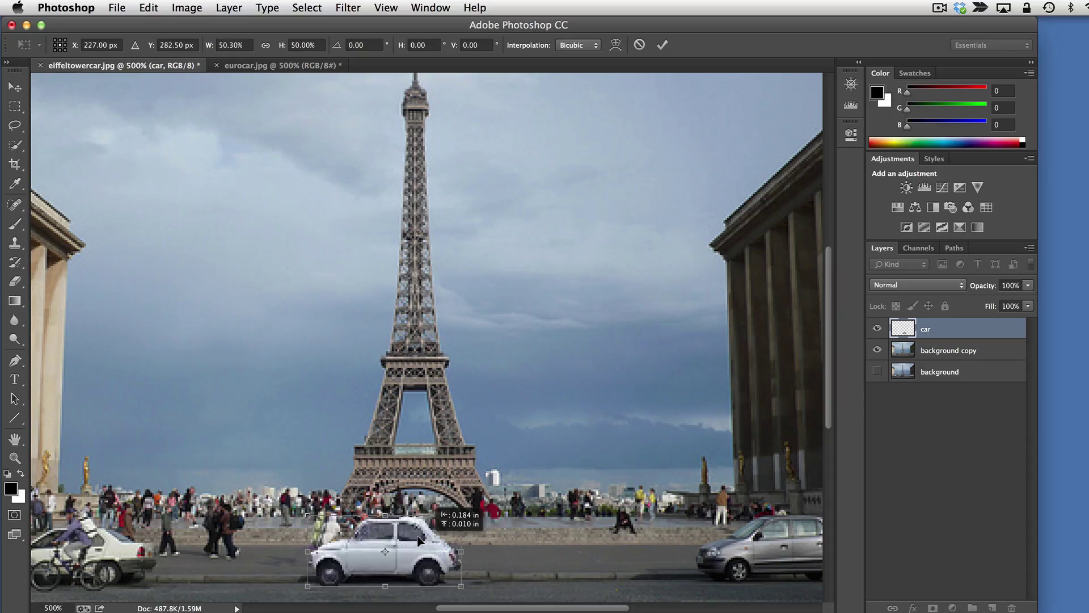
left_click_drag(419, 541, 419, 539)
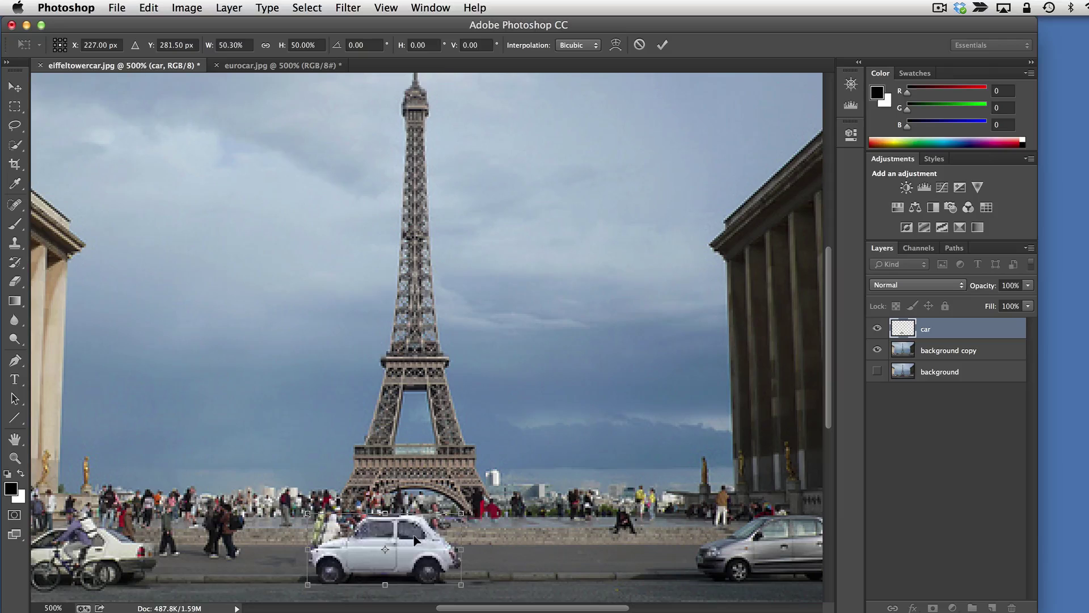
key("Return")
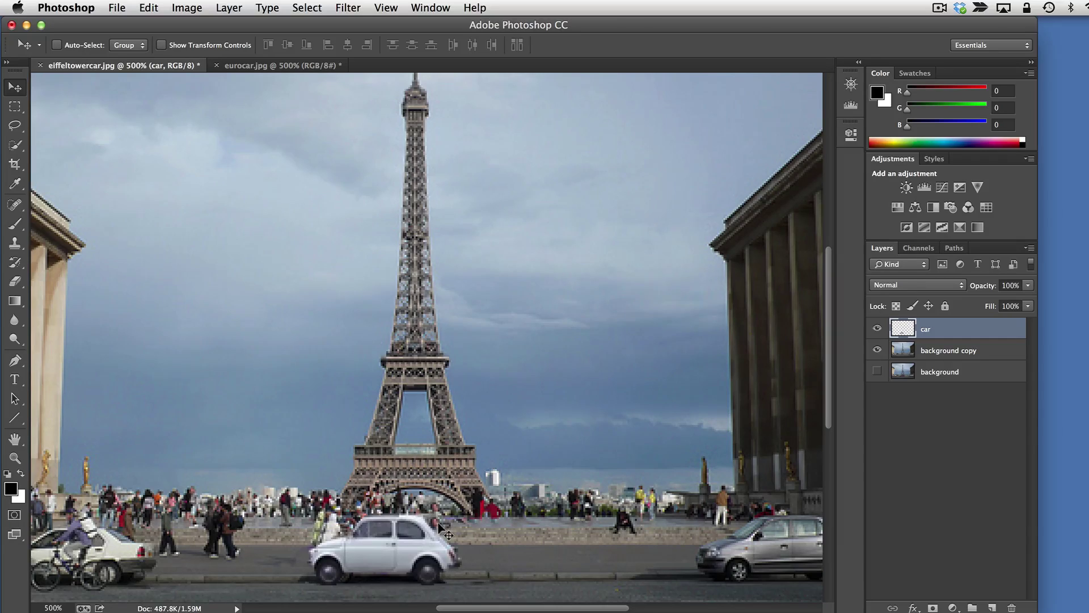
On the background copy layer, clone the nearby stone steps over the leftover traces just behind the white car's rear with the Clone Stamp
left_click(15, 244)
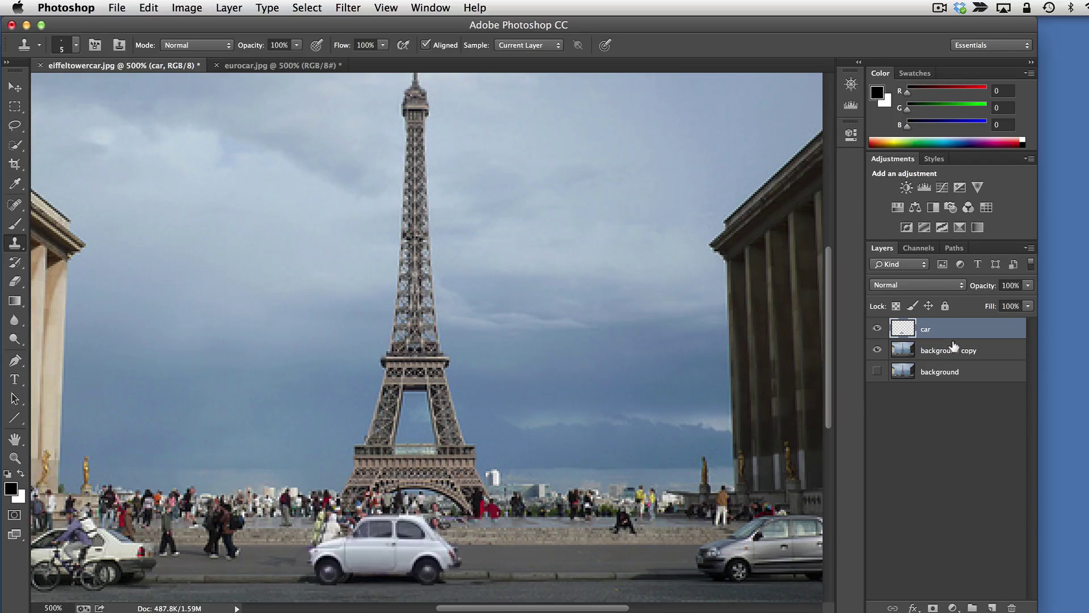
left_click(934, 352)
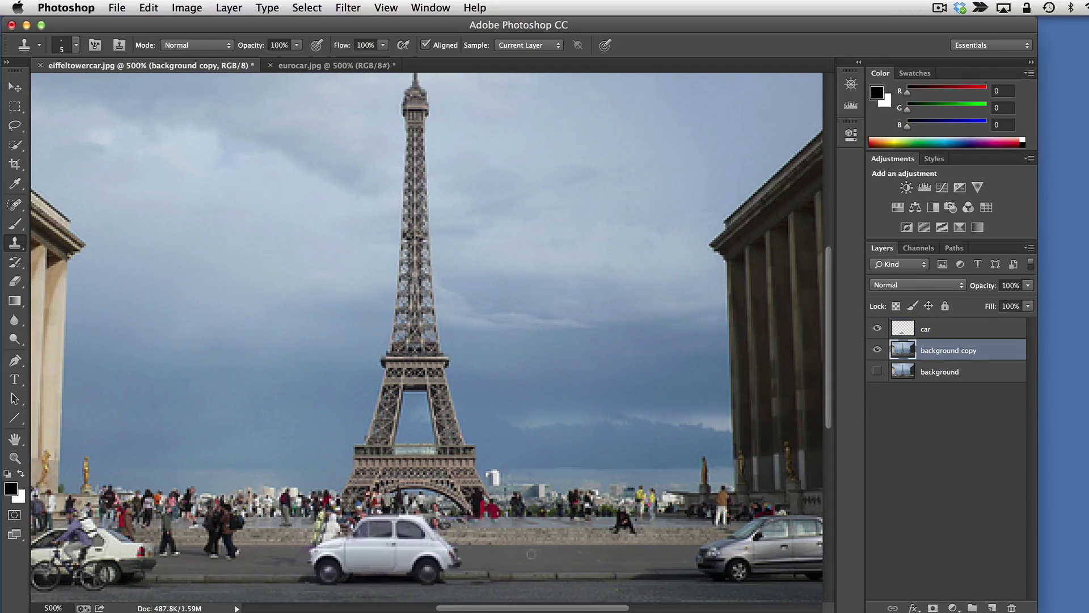
left_click(486, 535, "alt")
left_click_drag(453, 531, 434, 518)
left_click(446, 526)
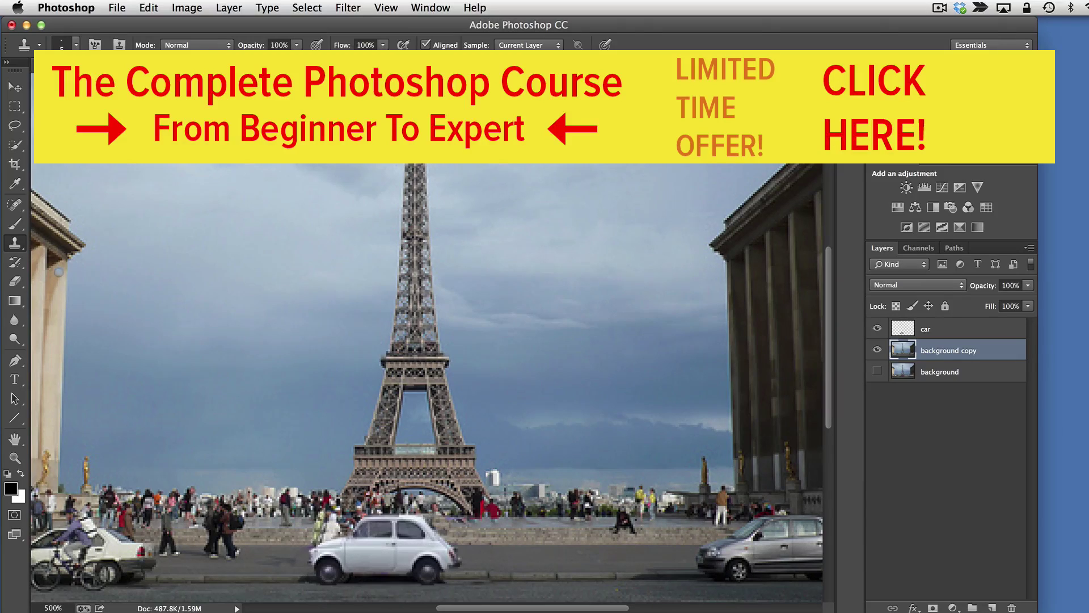
Select the car layer and view it on its own by hiding the background copy layer, then show that layer again
left_click(949, 328)
left_click(878, 349)
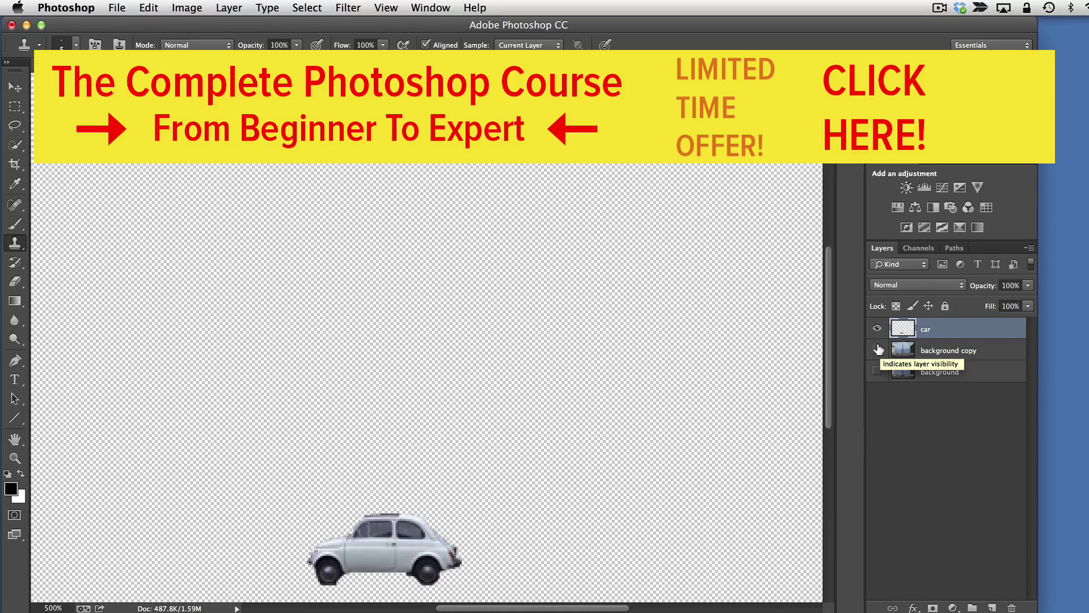
left_click(878, 349)
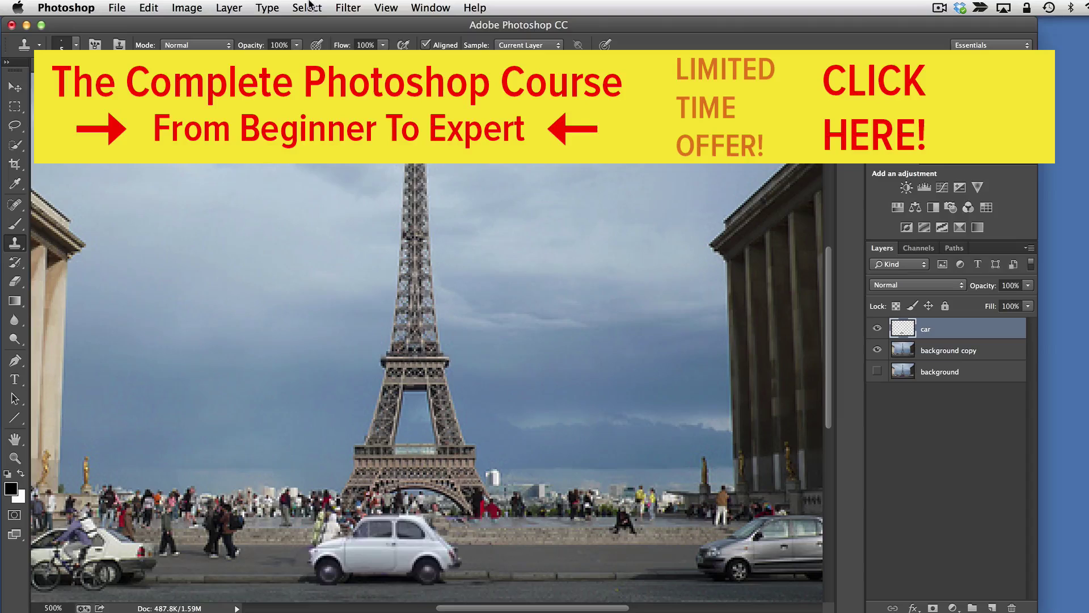
Open Gaussian Blur for the car layer and preview radius values between 0.1 and 1.3 pixels
left_click(349, 9)
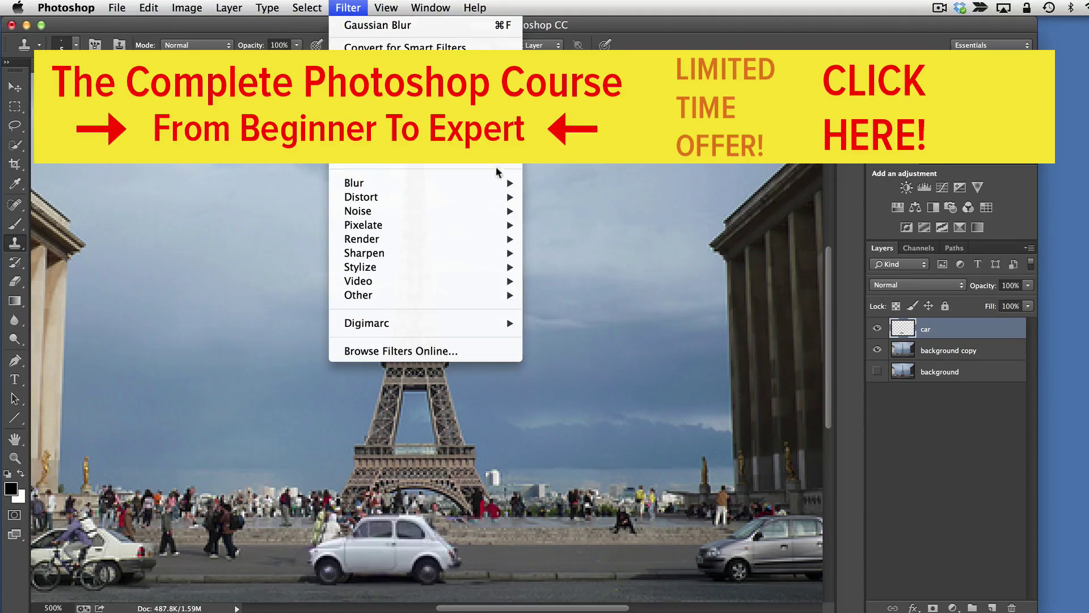
mouse_move(507, 181)
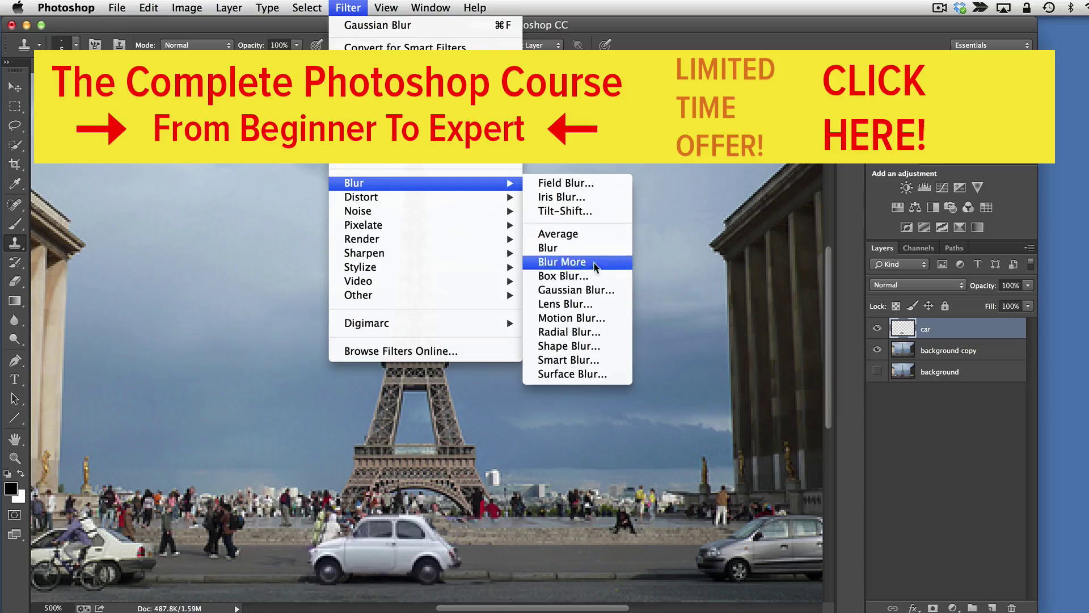
left_click(590, 291)
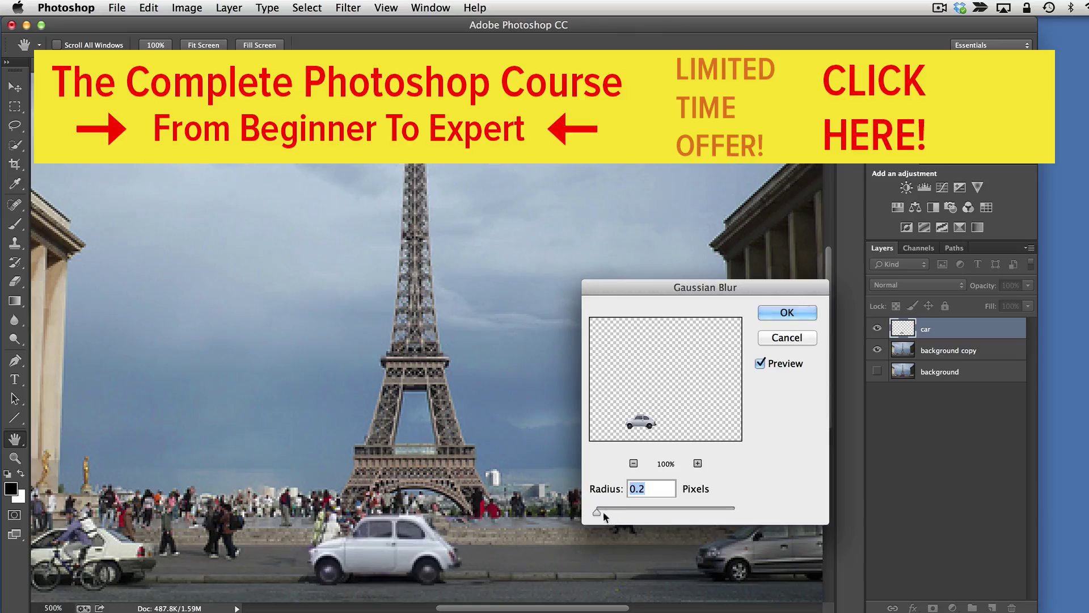
left_click_drag(597, 512, 605, 514)
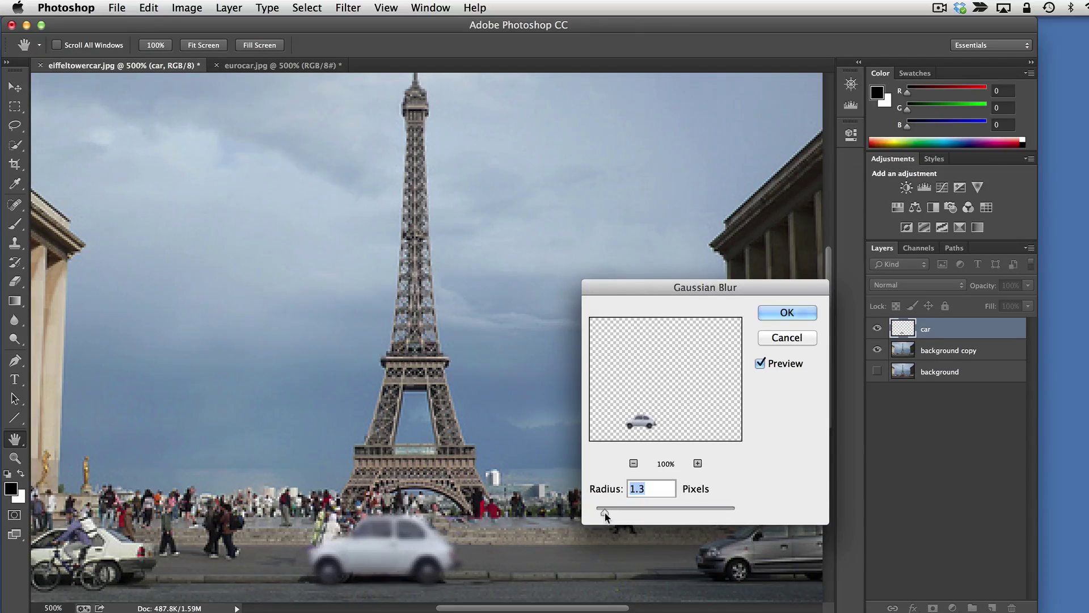
left_click_drag(604, 514, 598, 514)
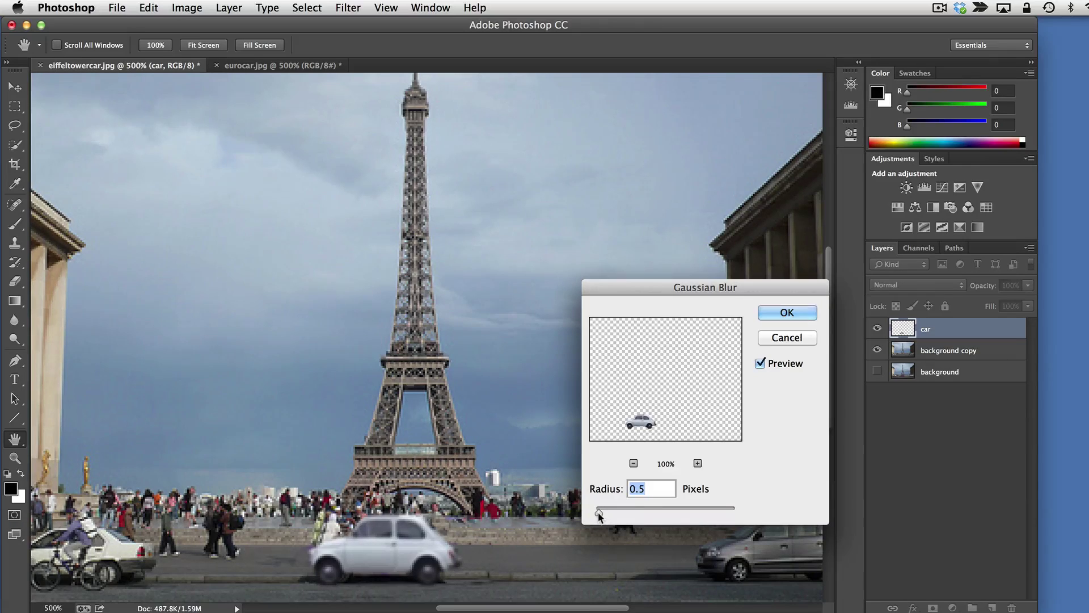
left_click_drag(599, 514, 594, 514)
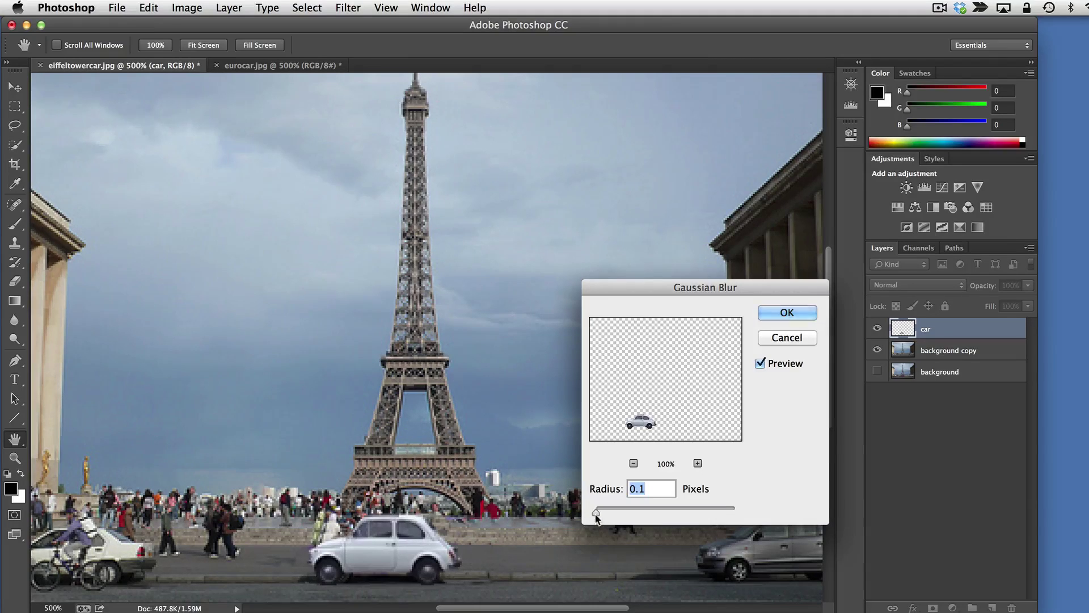
left_click_drag(596, 512, 597, 512)
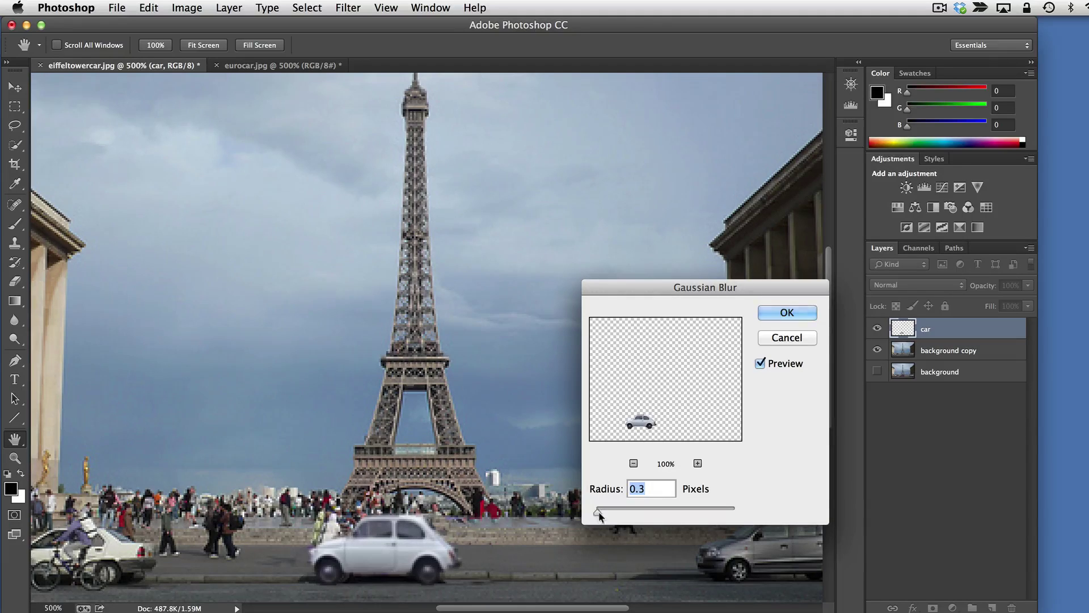
Set the Gaussian Blur radius to 0.2 pixels and apply it to the car layer
left_click(648, 482)
key("BackSpace")
type("2")
left_click(787, 313)
key("s")
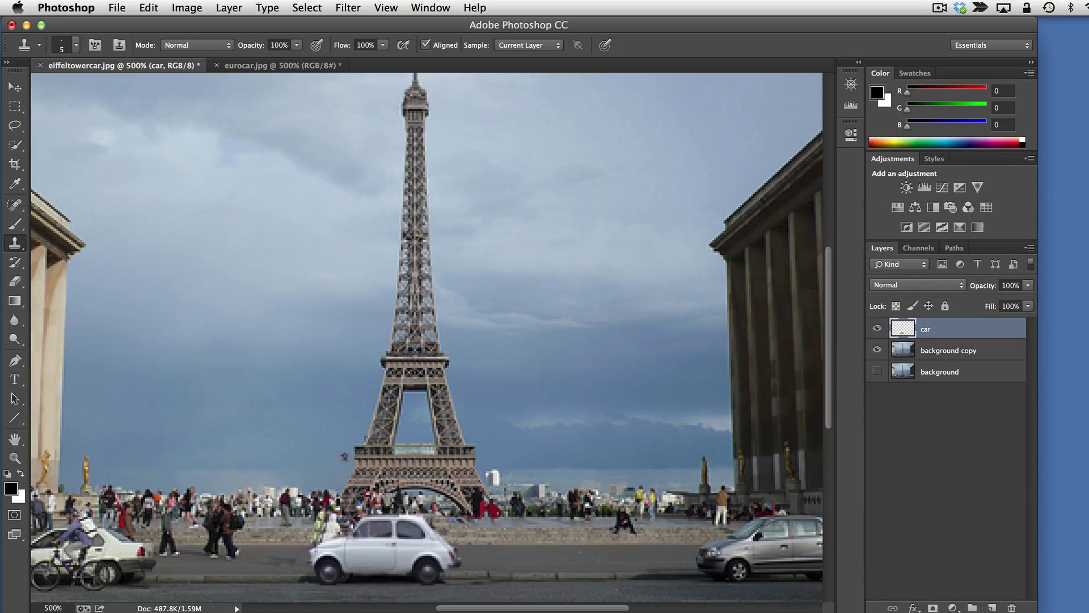
View the whole composite at zoom levels from 400% down to 100%, ending at 300%
left_click(52, 607)
type("400")
key("Return")
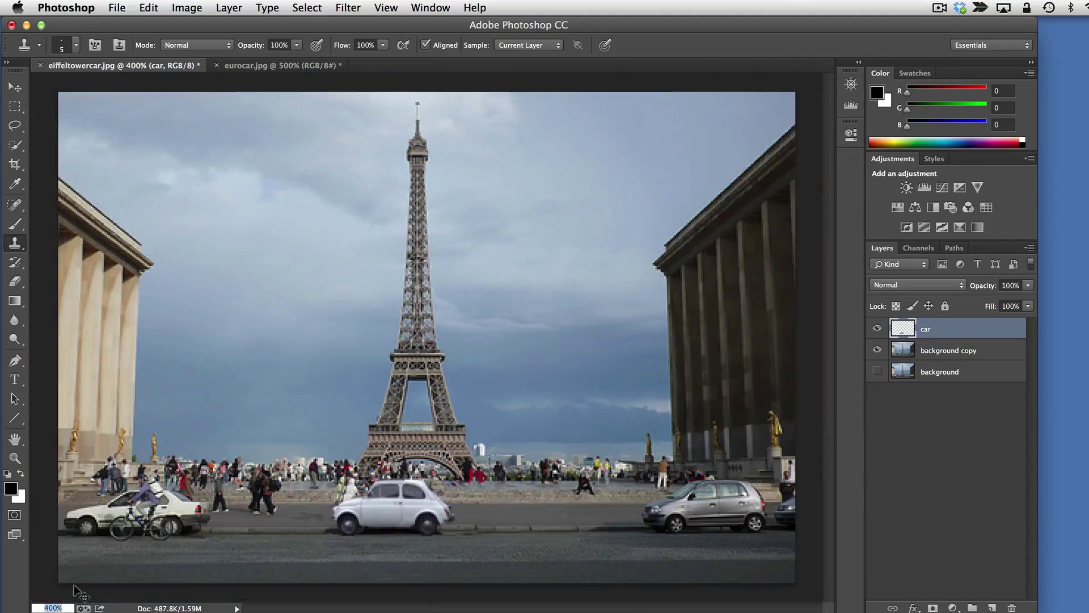
key("super+minus")
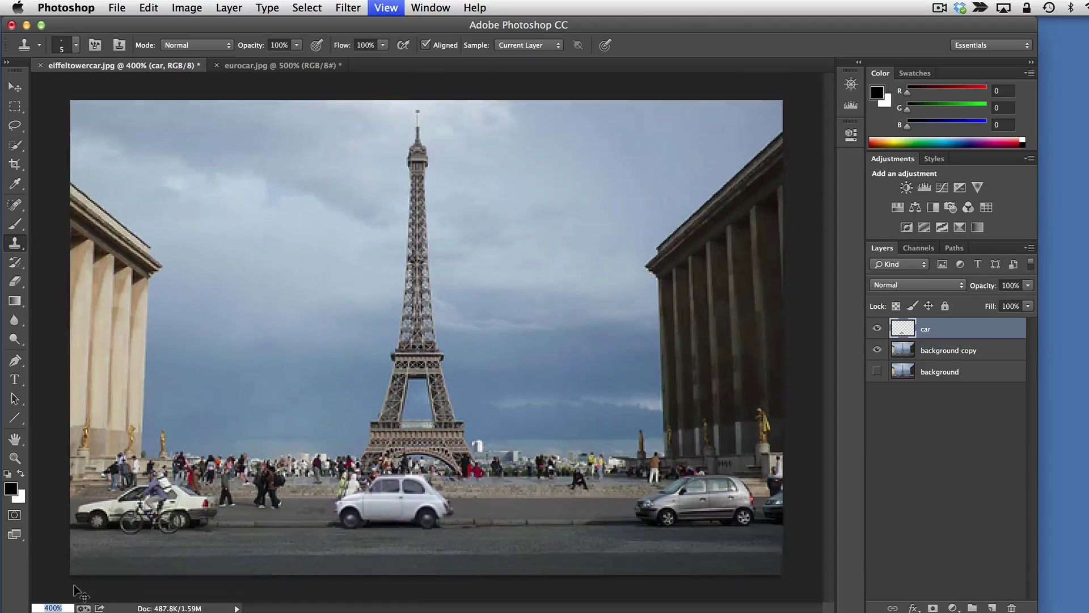
key("super+minus")
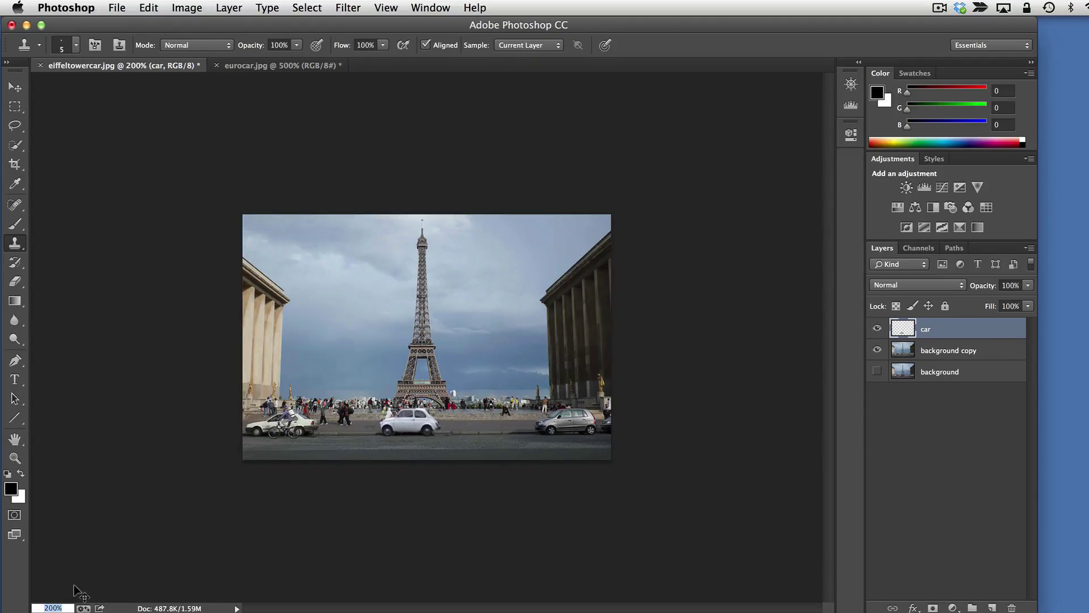
key("super+minus")
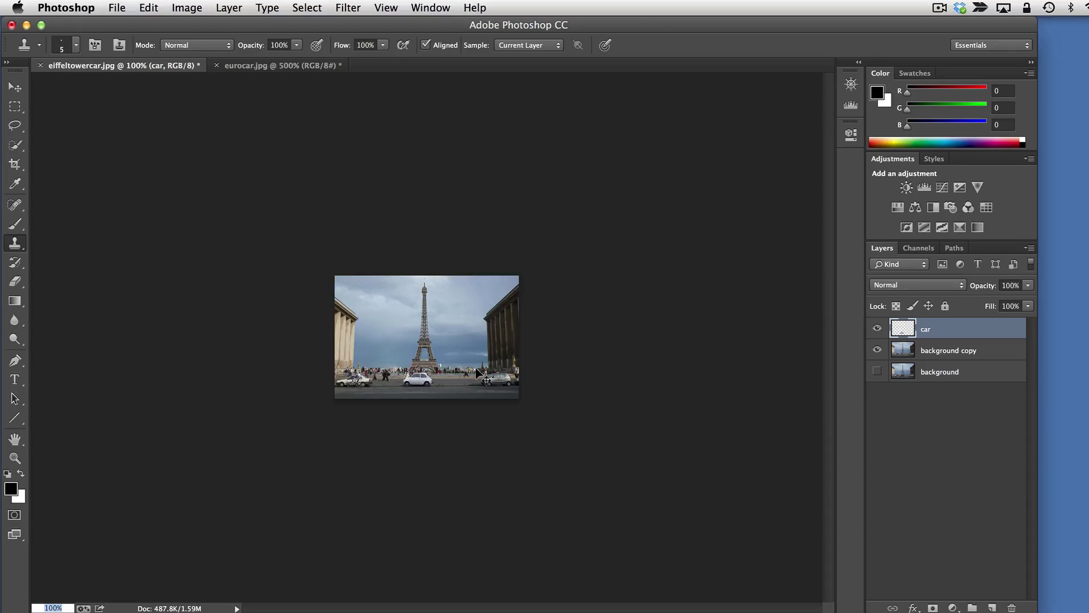
key("super+equal")
key("super+equal")
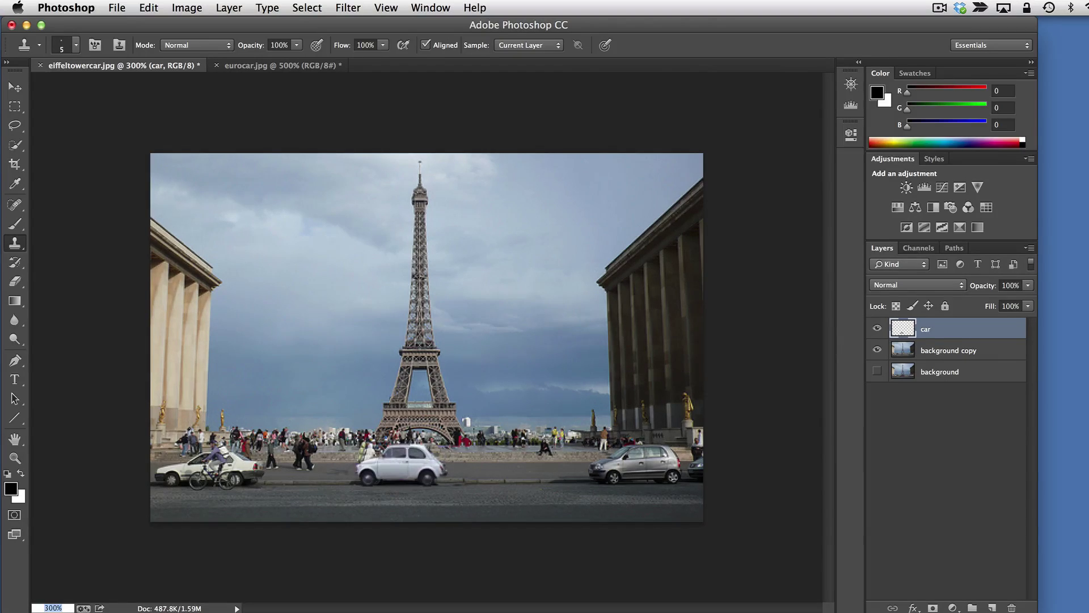
Hide the car layer to inspect the cloned area underneath, and show the layer again
left_click(405, 467)
left_click(876, 328)
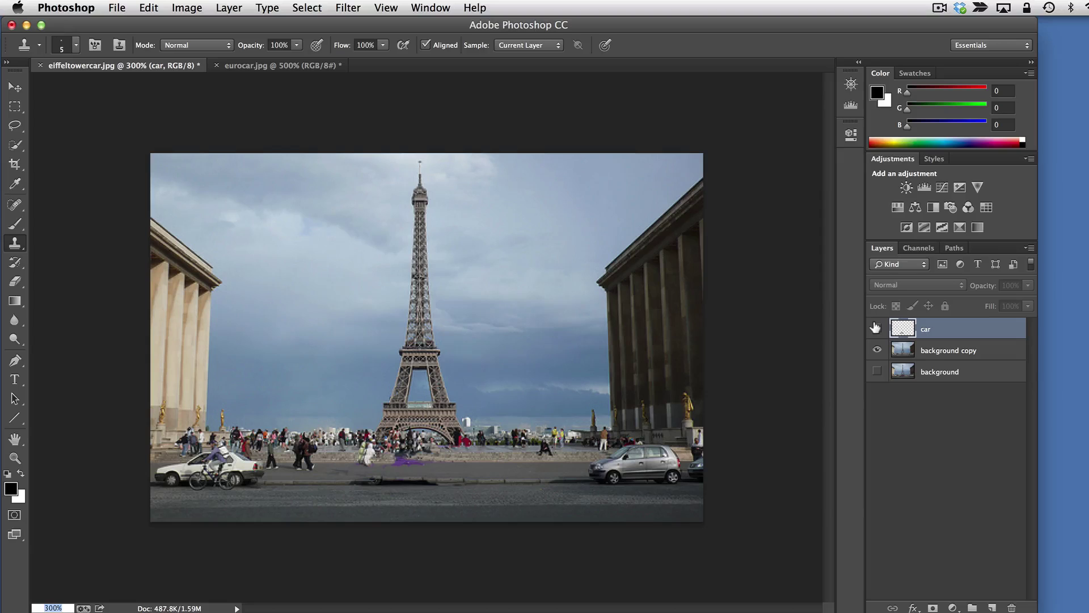
left_click(876, 328)
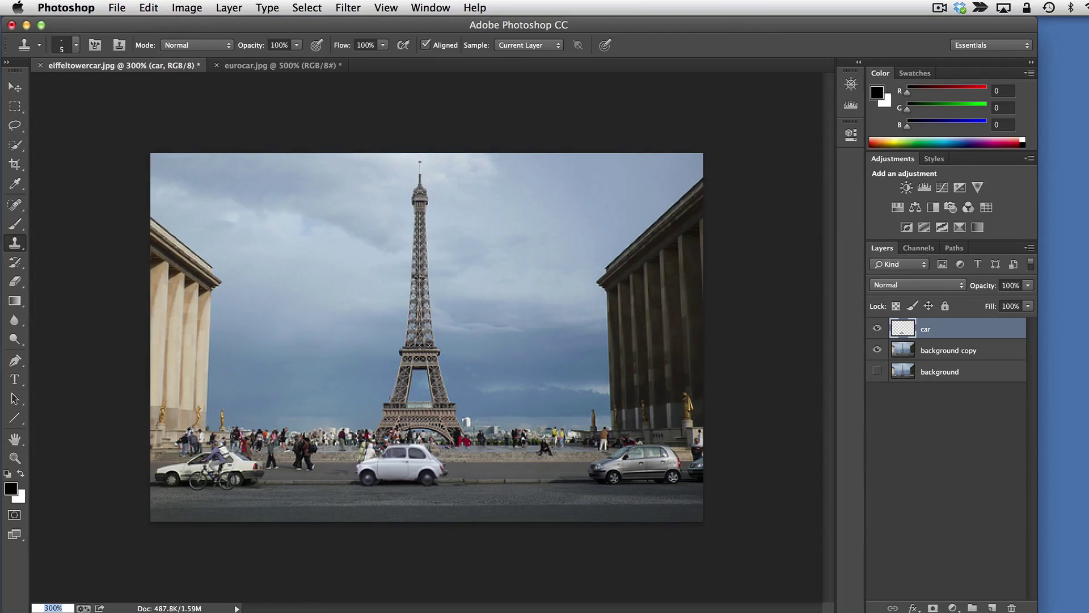
Try several opacity levels on the car layer with the Move tool active, and set its opacity to 86%
key("v")
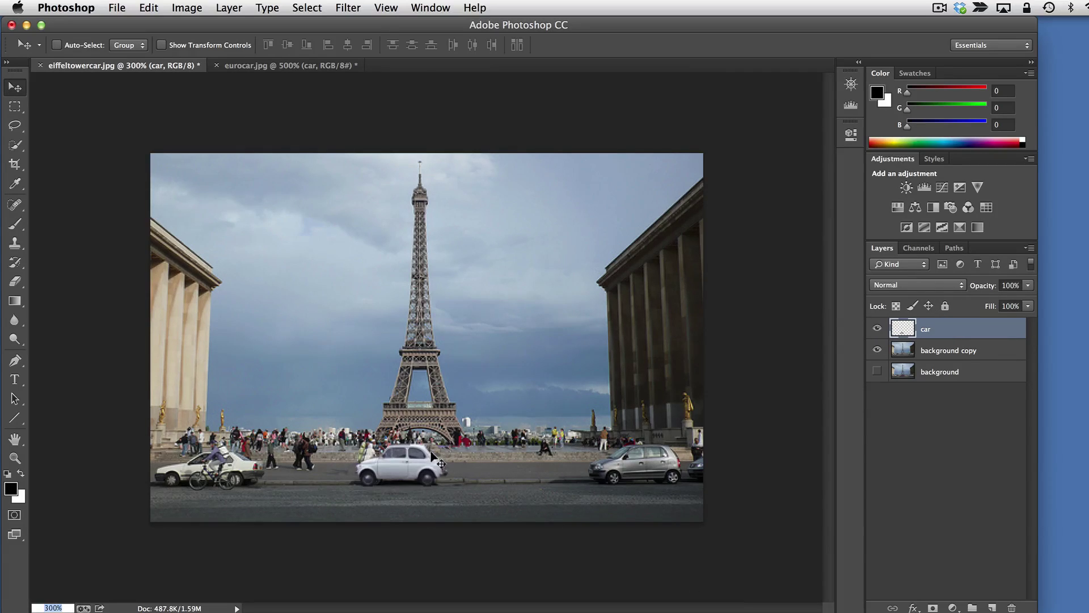
left_click(1029, 285)
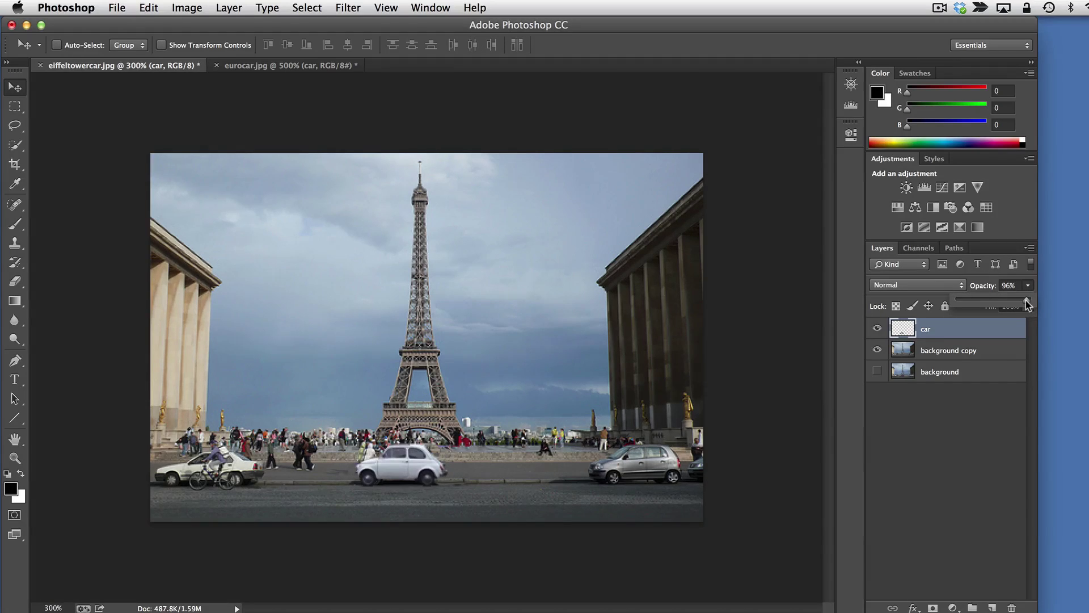
left_click_drag(1020, 303, 1015, 302)
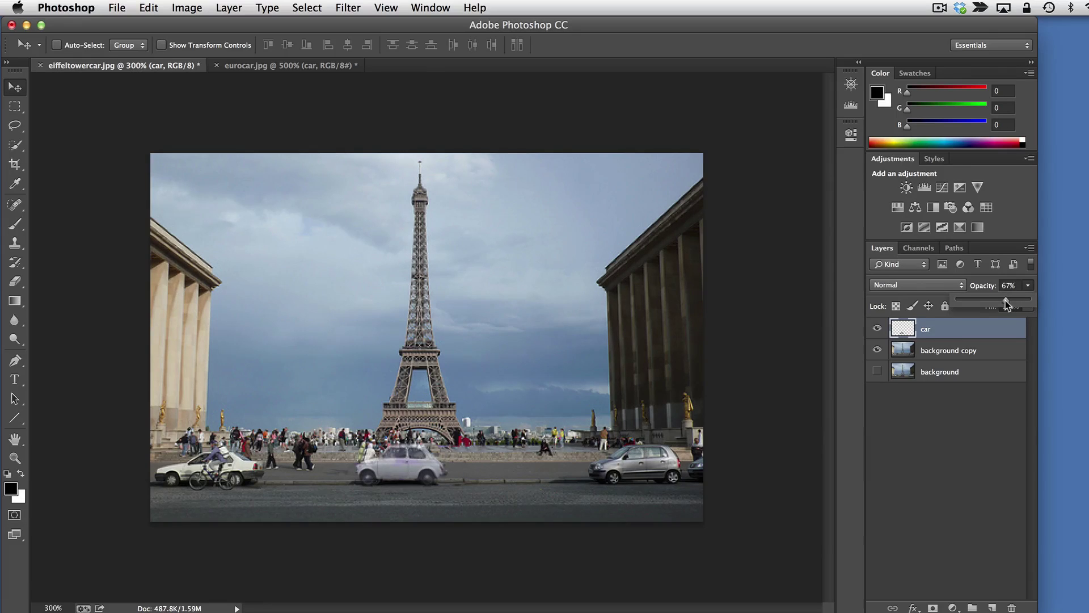
left_click_drag(983, 305, 1011, 303)
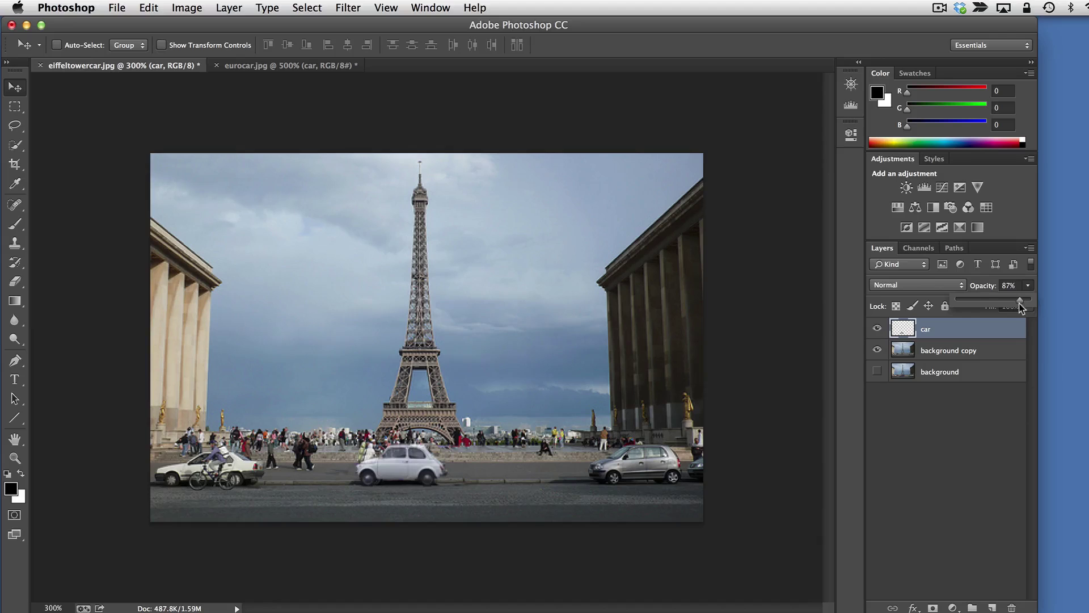
left_click_drag(1021, 307, 1048, 307)
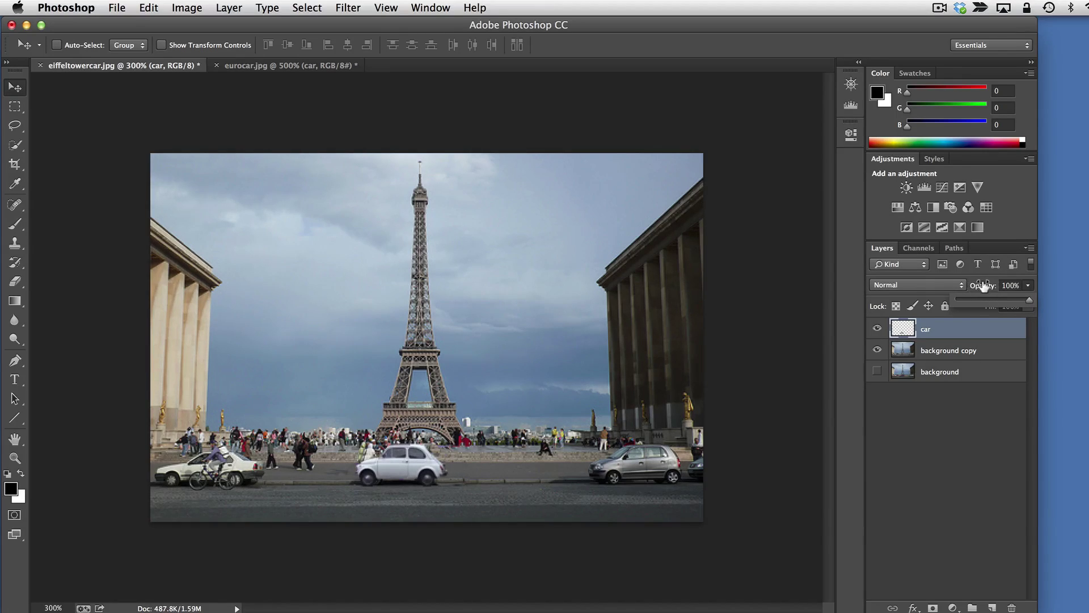
mouse_move(984, 285)
left_mouse_down()
mouse_move(966, 285)
mouse_move(994, 285)
mouse_move(968, 285)
mouse_move(984, 286)
left_mouse_up()
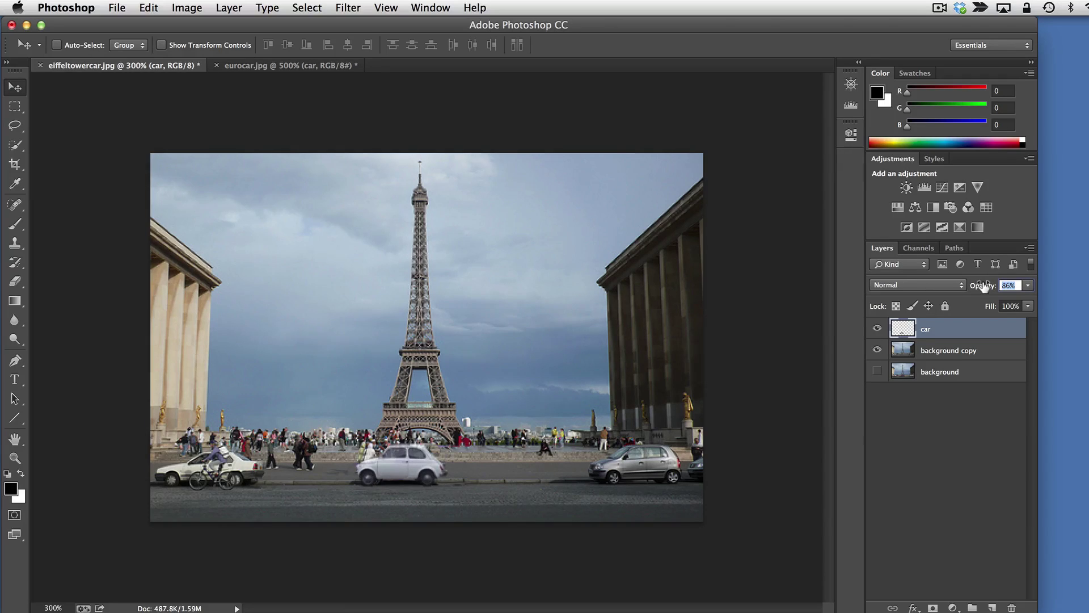
key("Return")
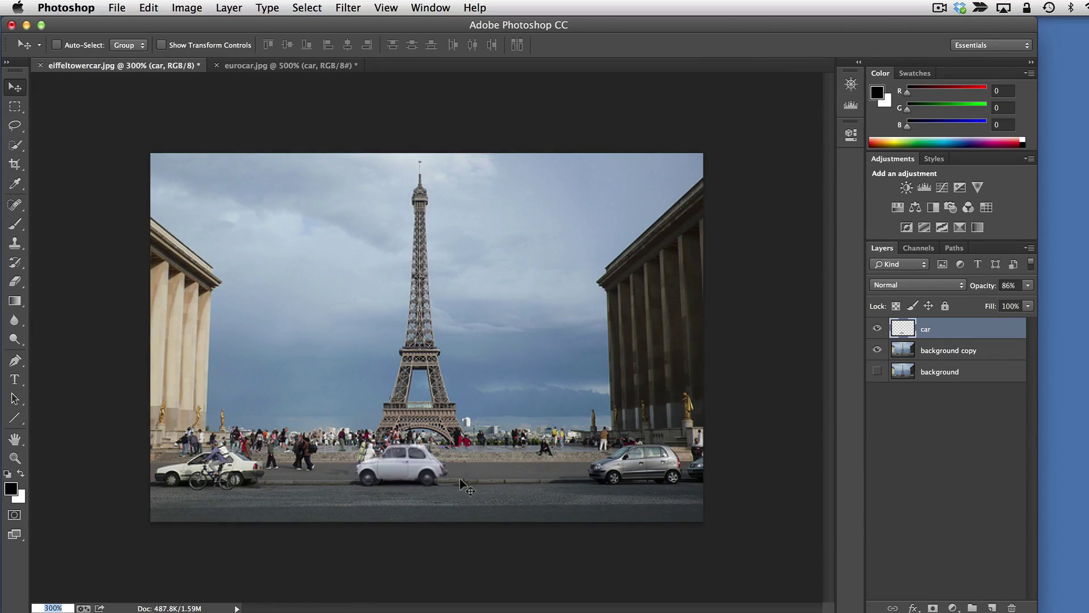
Select the background copy layer and lower its opacity to 60%
left_click(949, 348)
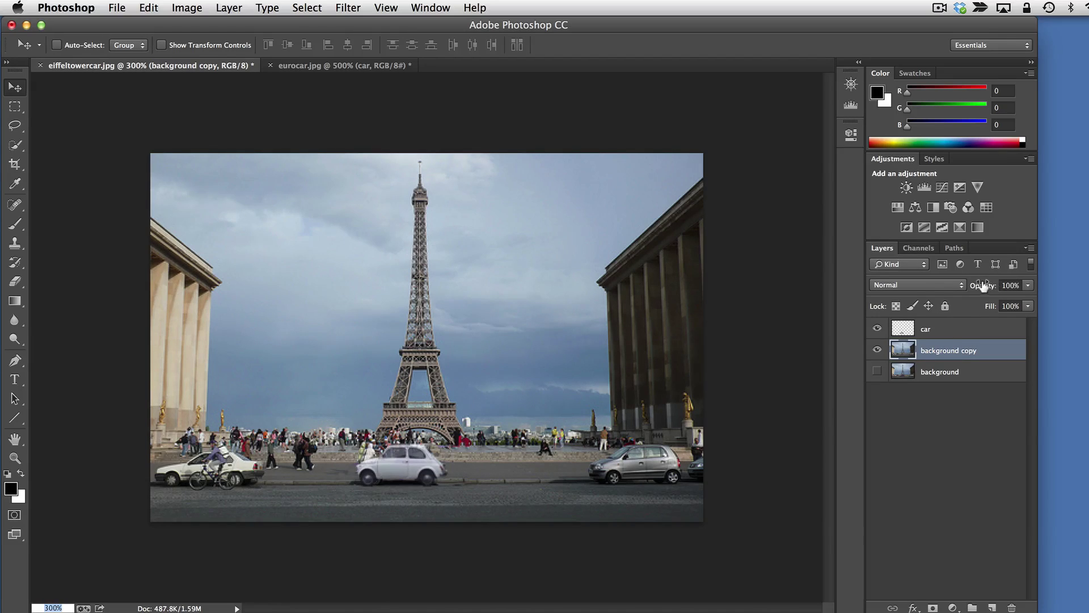
left_click_drag(977, 286, 953, 286)
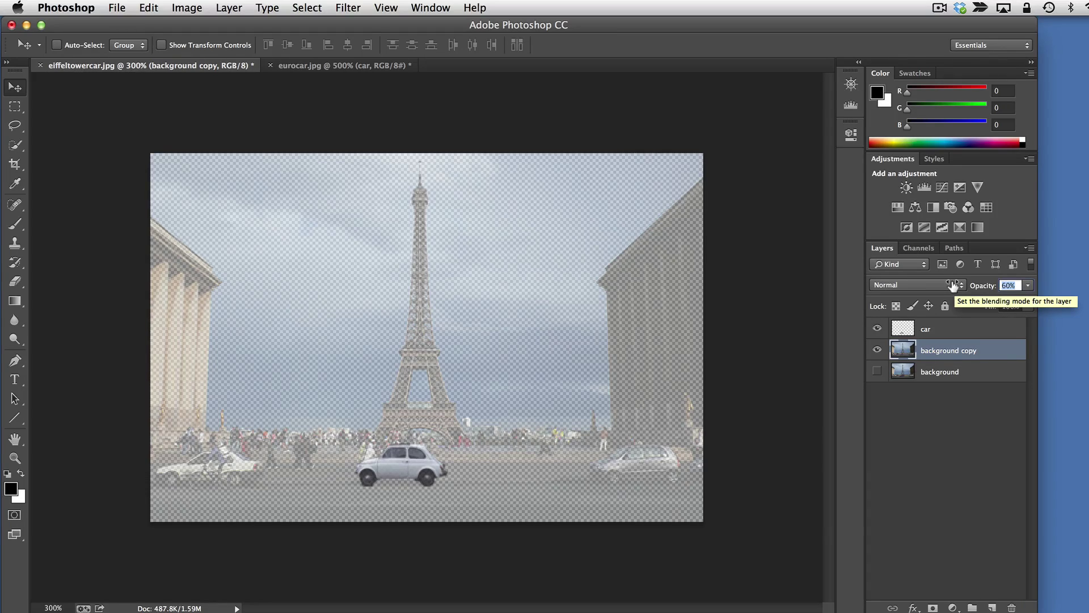
Restore the background copy layer's opacity to 100% and select the car layer
key("Return")
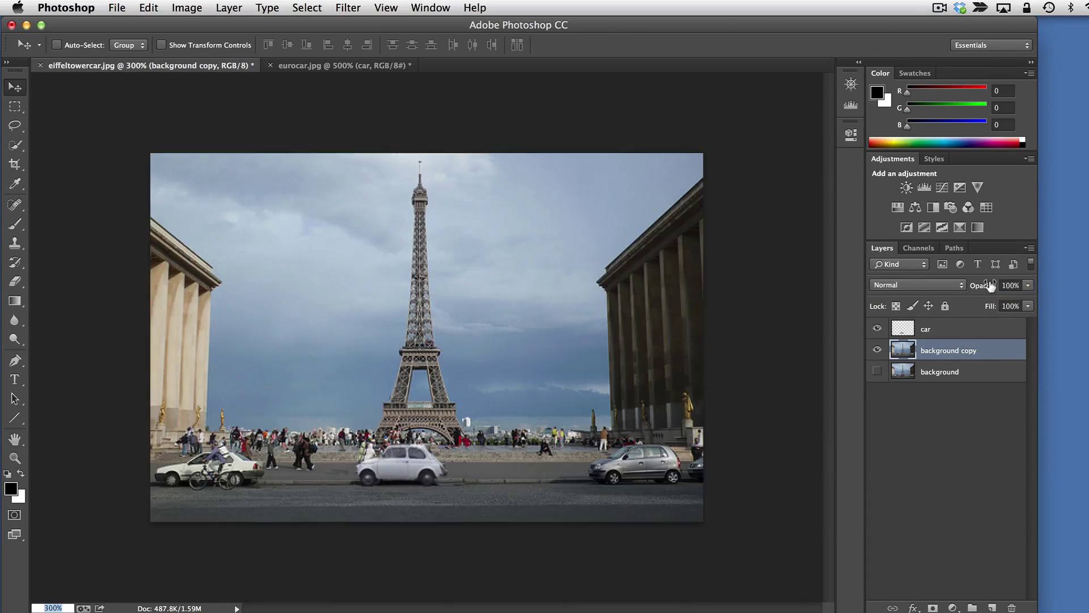
left_click(941, 329)
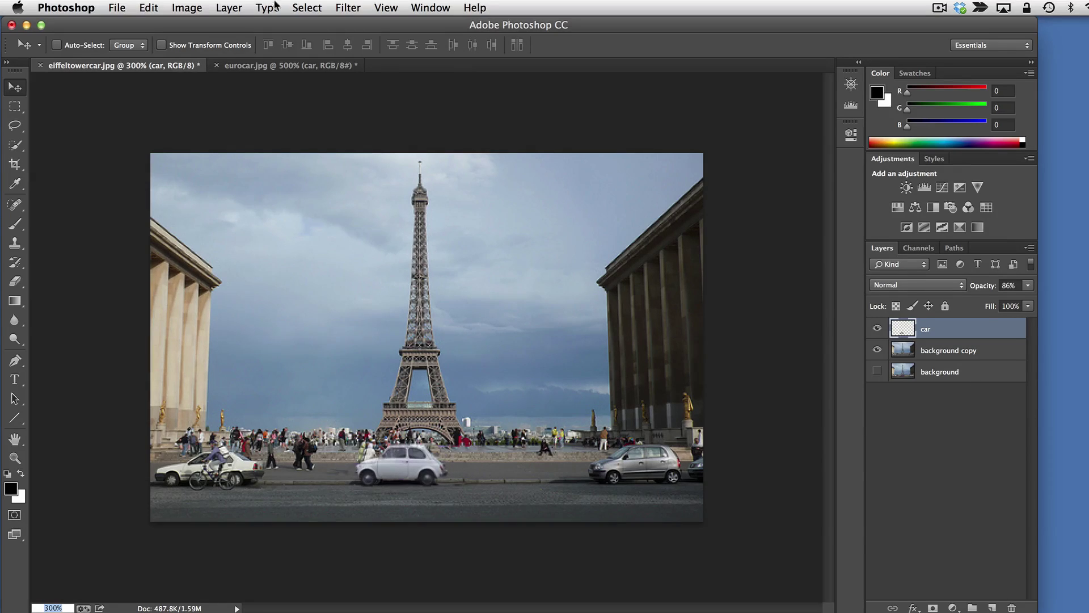
Add a Hue/Saturation adjustment layer above the car layer and set its saturation to -100
left_click(226, 9)
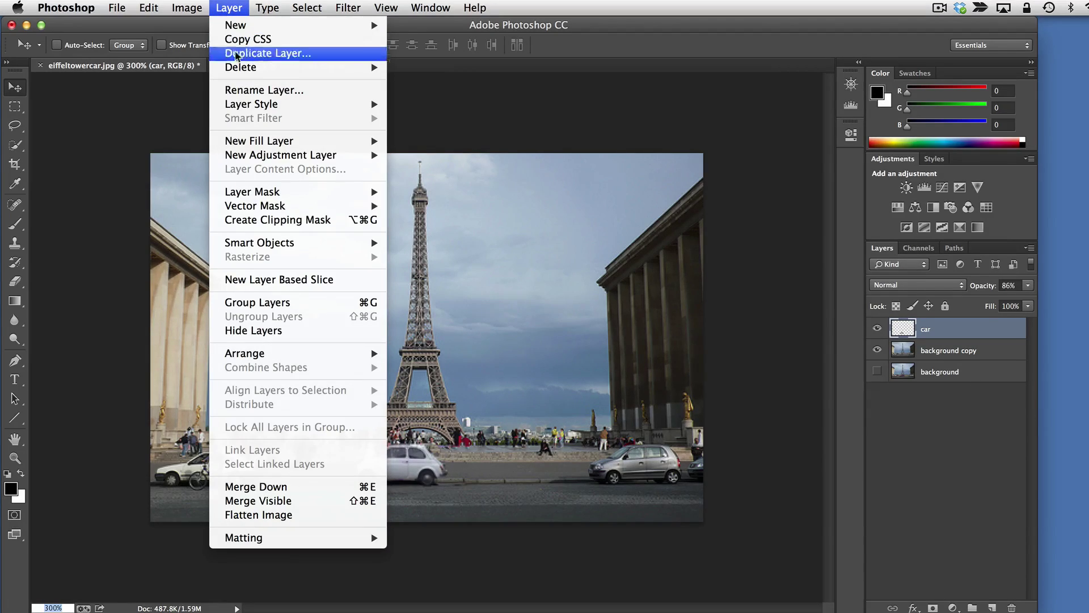
mouse_move(383, 156)
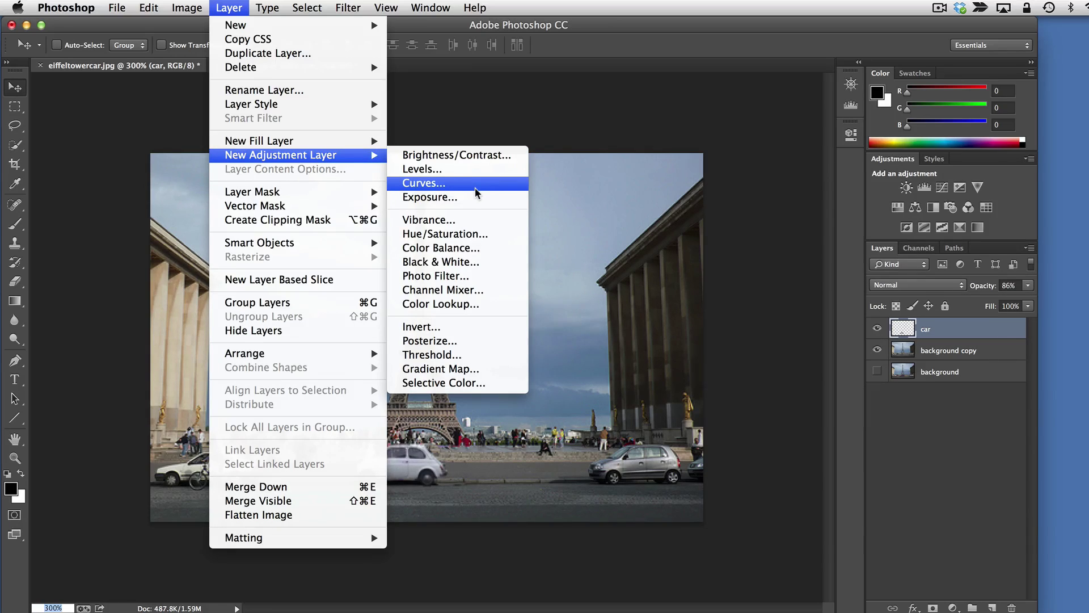
left_click(495, 233)
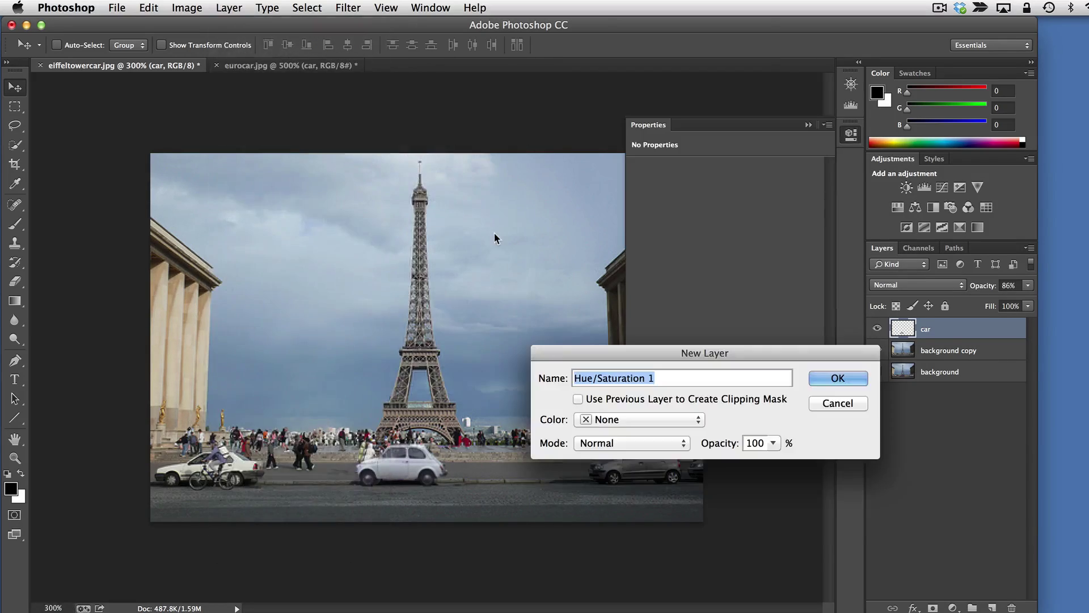
left_click(851, 380)
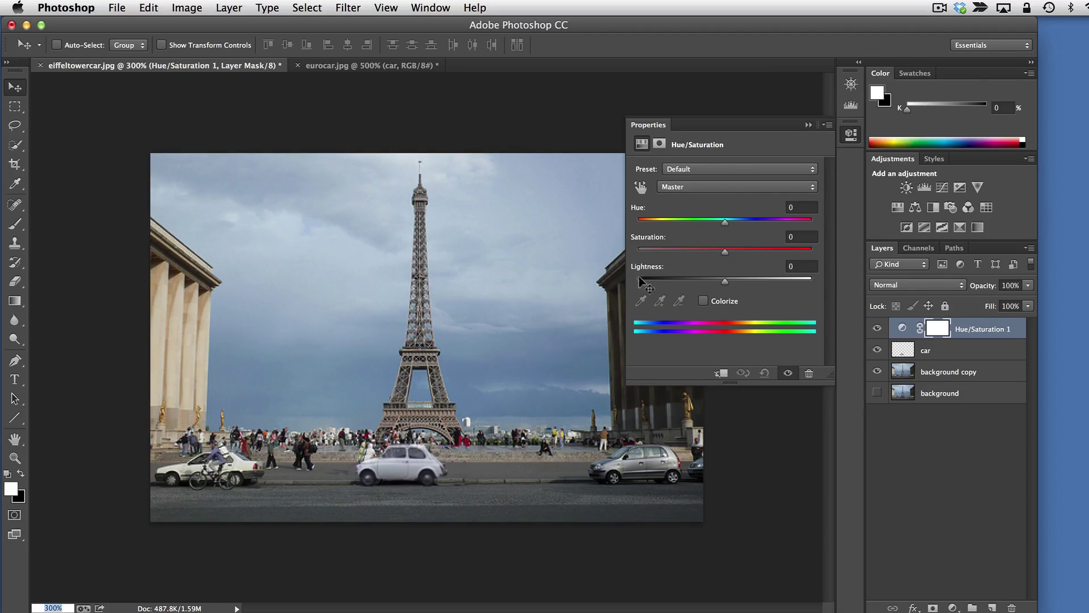
left_click_drag(726, 255, 635, 258)
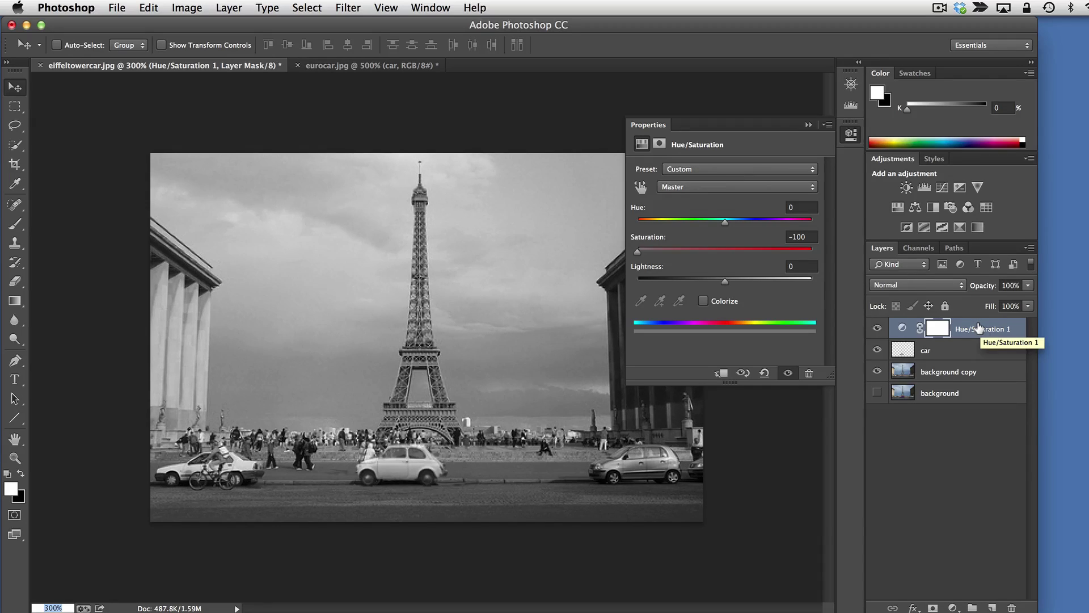
Move the Hue/Saturation layer below the car layer, hide and show the car, and deselect all layers
left_click_drag(978, 327, 979, 355)
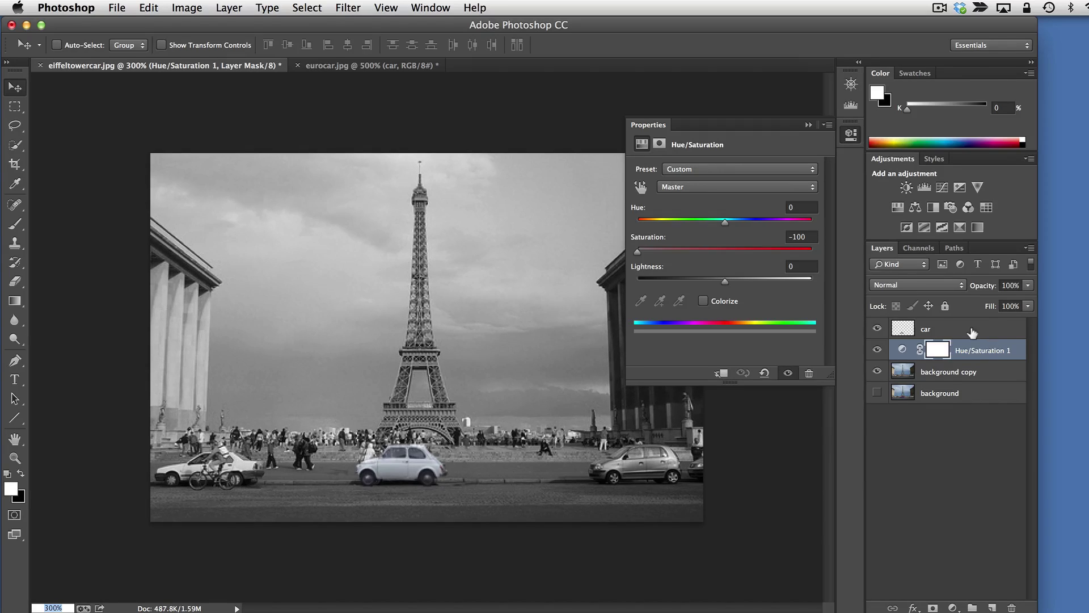
left_click(878, 328)
left_click(876, 327)
left_click(947, 465)
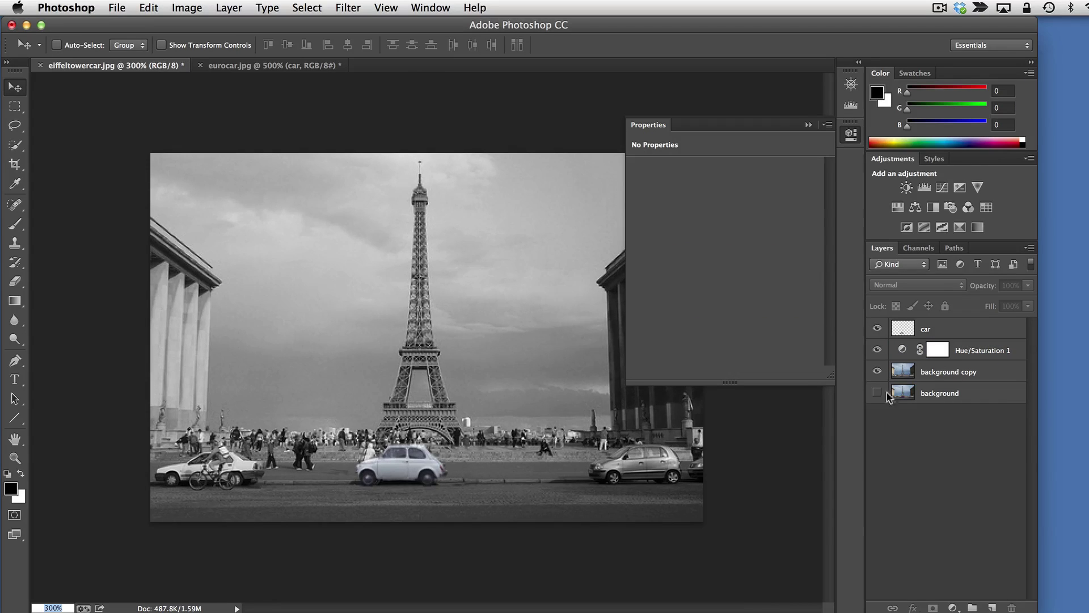
Switch the Hue/Saturation layer's visibility off and on to compare the background in colour and in black and white
left_click(877, 350)
left_click(878, 350)
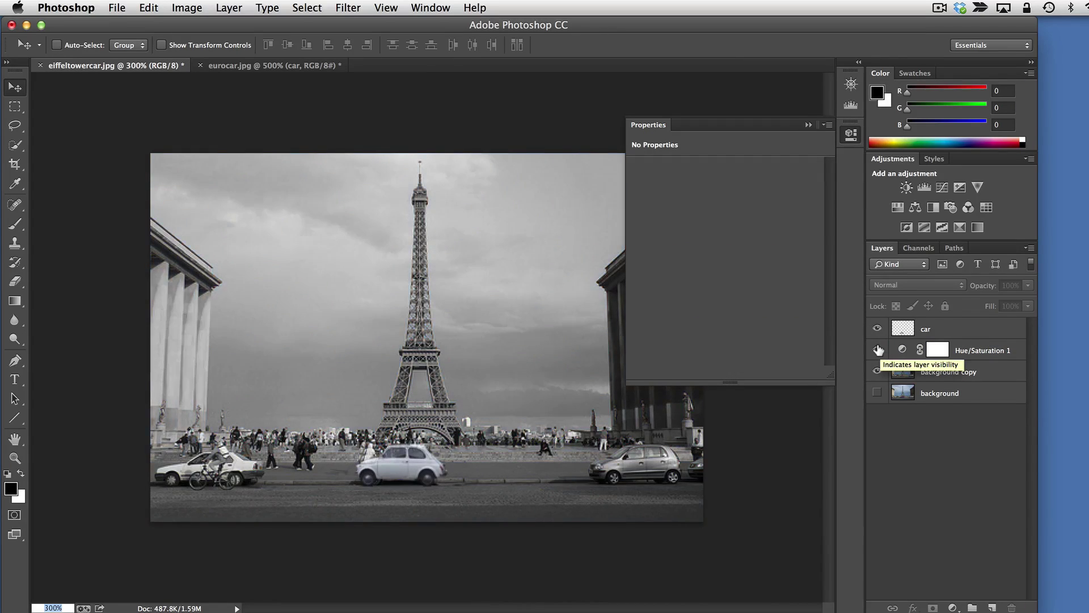
left_click(879, 350)
left_click(878, 350)
left_click(878, 351)
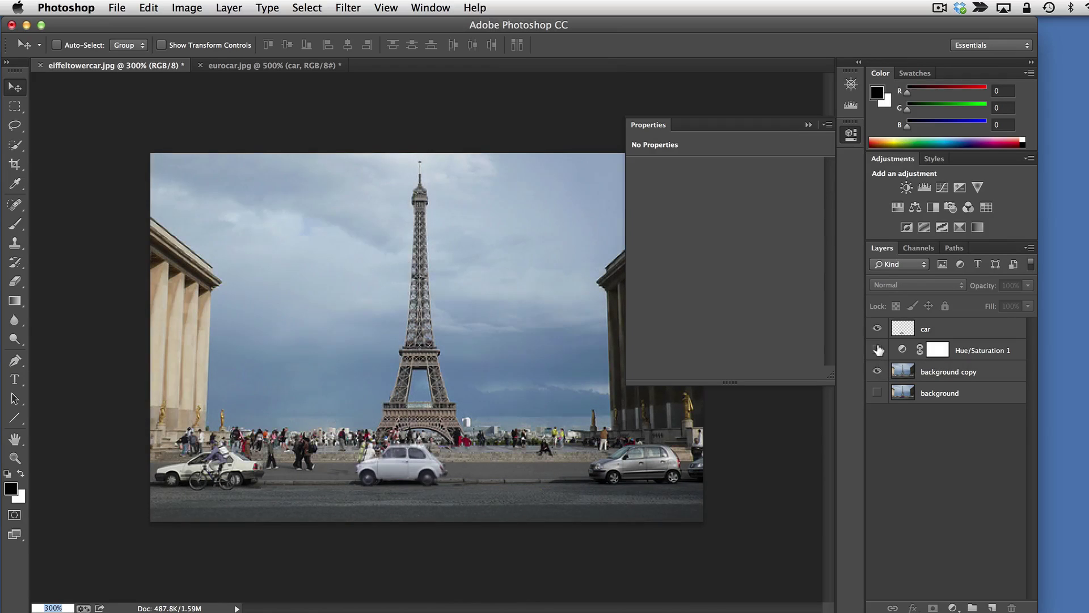
left_click(879, 350)
left_click(878, 350)
Move the Hue/Saturation layer back above the car layer, deselect it, and hide it
left_click_drag(960, 349, 959, 318)
left_click(879, 329)
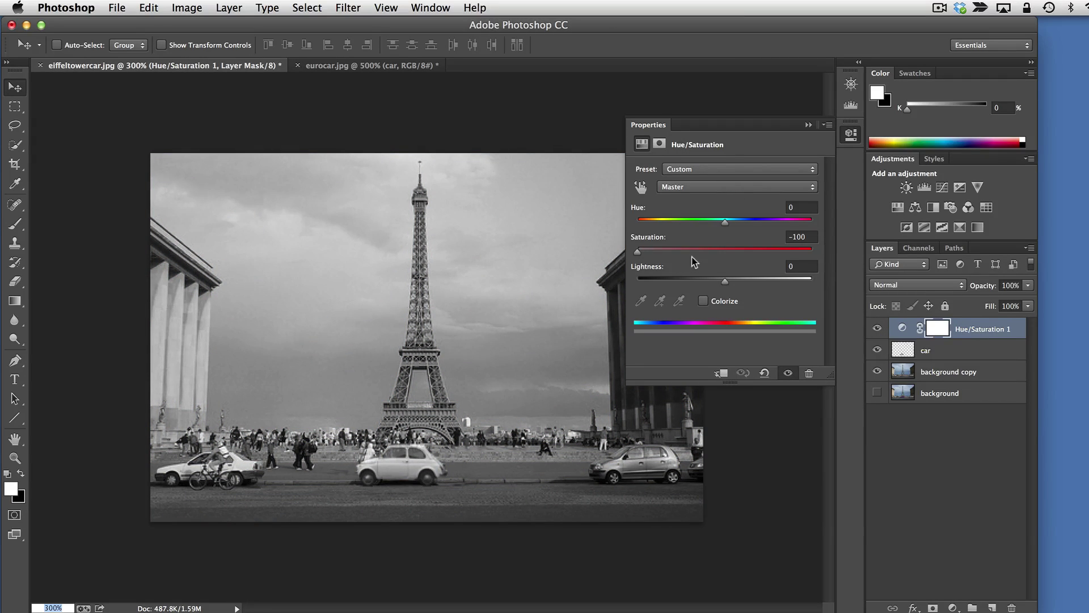
left_click(945, 437)
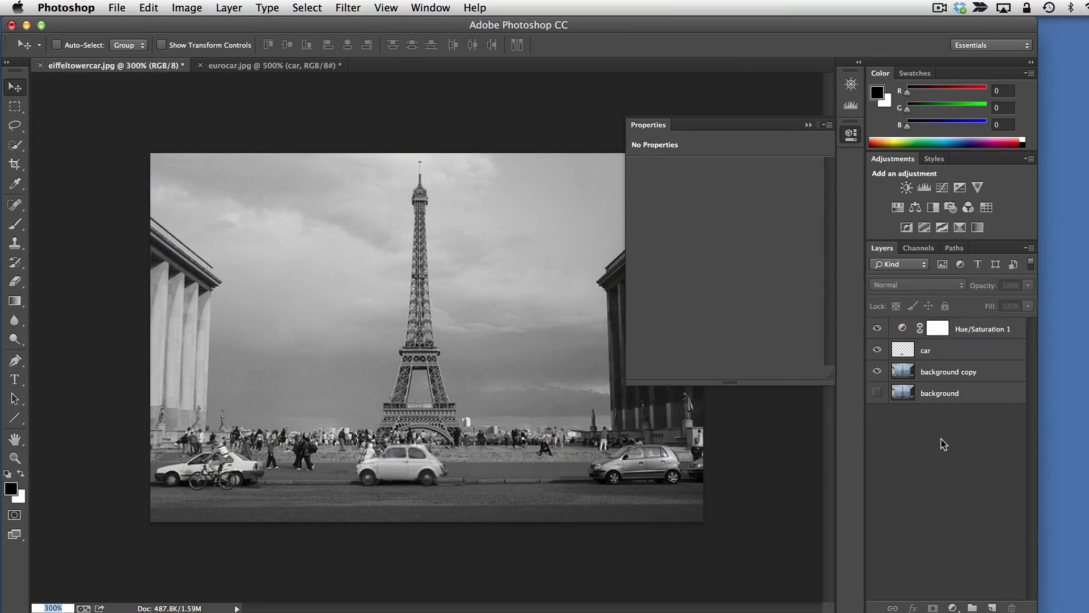
left_click(875, 329)
Add a Curves adjustment layer with the default name at the top of the layer stack
left_click(230, 8)
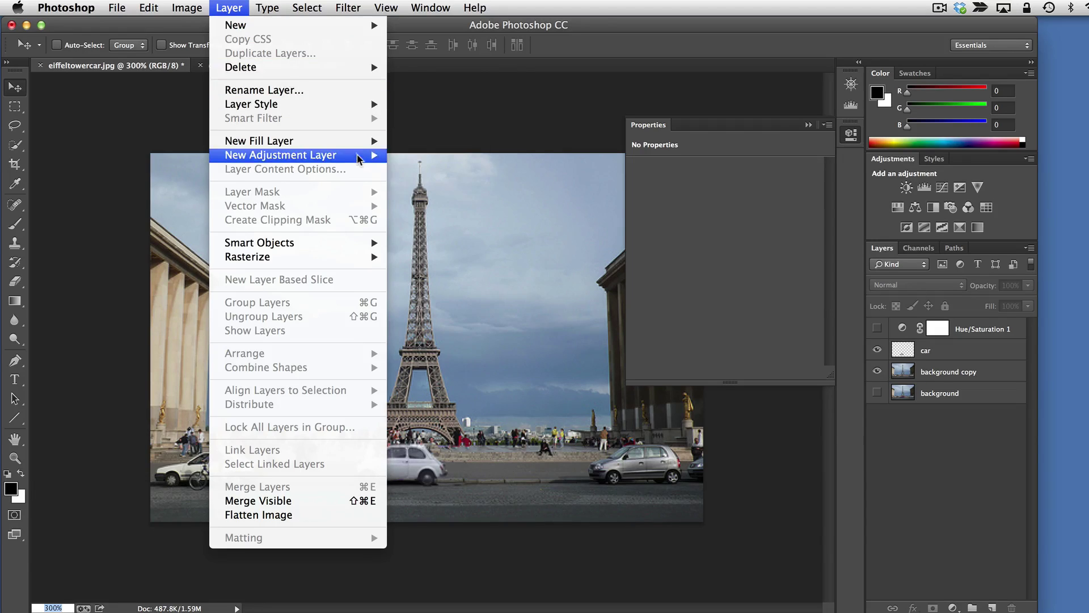
mouse_move(357, 160)
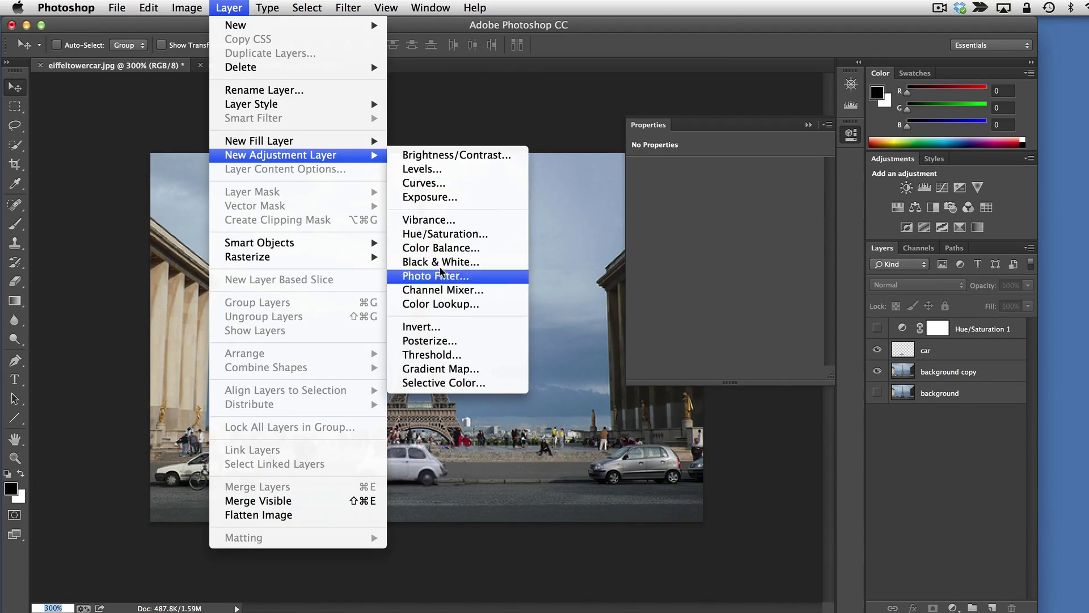
left_click(484, 187)
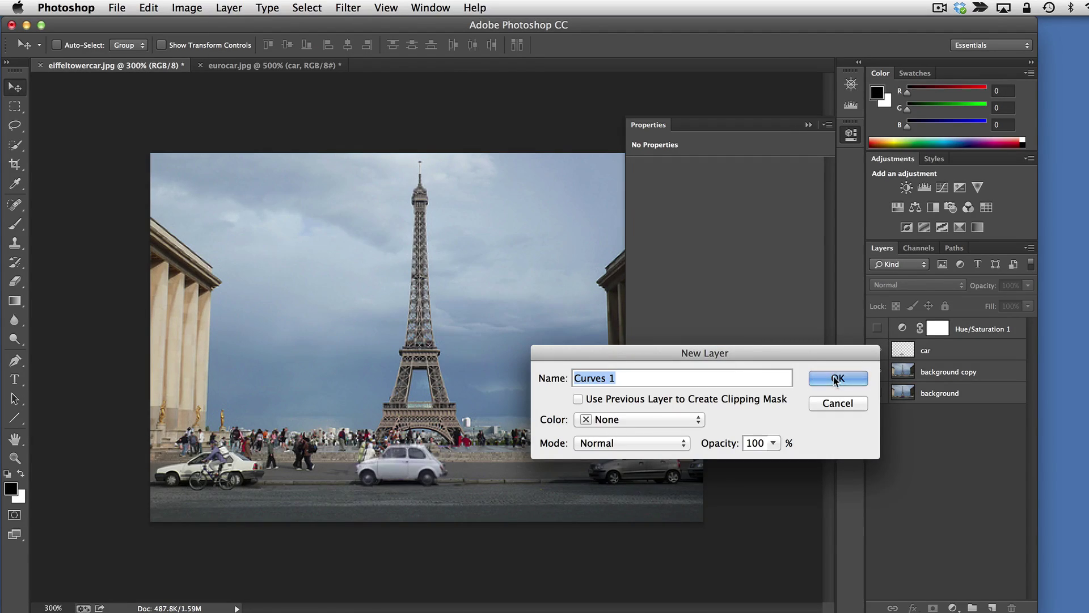
left_click(835, 379)
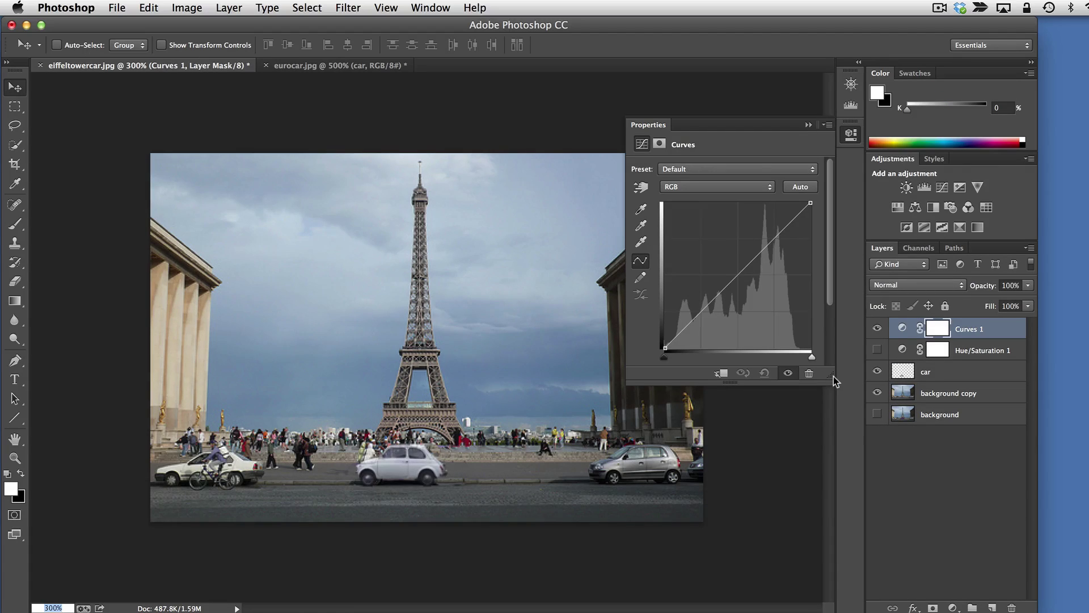
Add a midtone point to the RGB curve, try brighter positions, and pull it slightly below the diagonal to darken the photo
left_click(728, 282)
left_click_drag(727, 281, 725, 281)
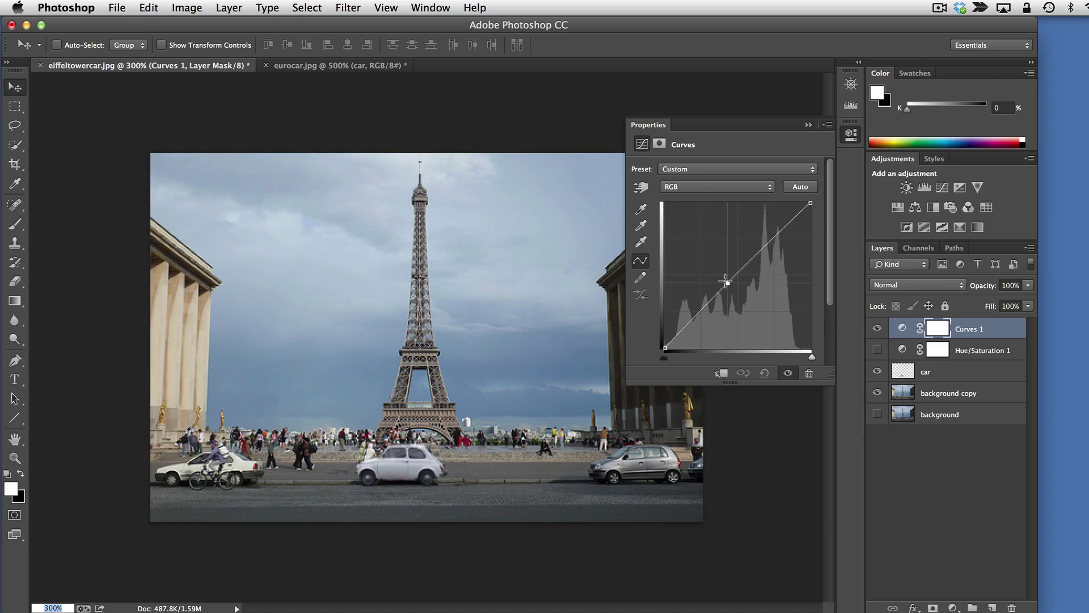
left_click_drag(726, 281, 717, 270)
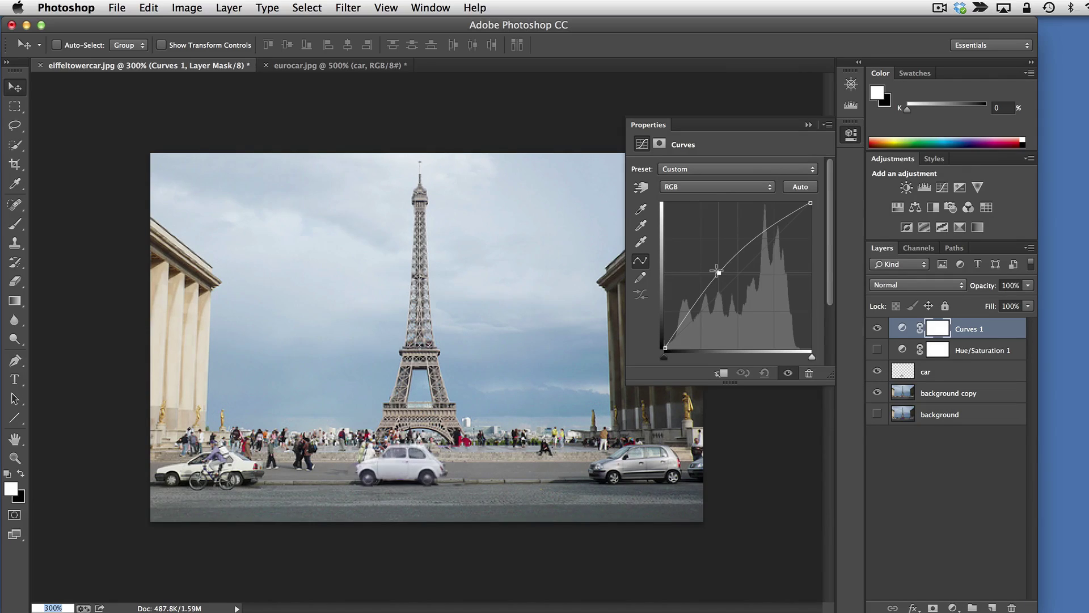
left_click_drag(716, 270, 719, 277)
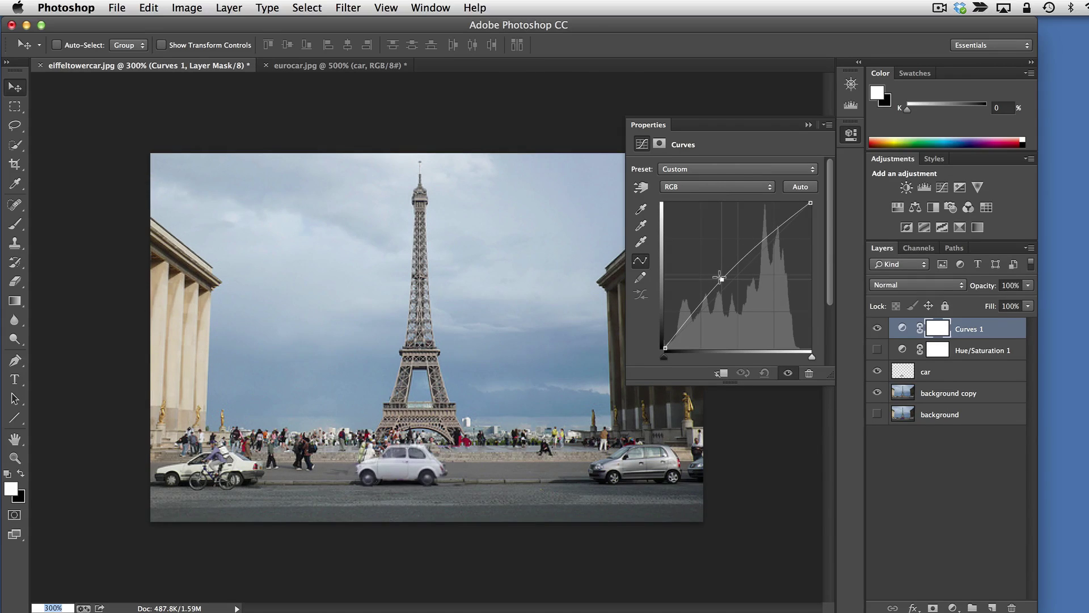
left_click_drag(719, 277, 721, 282)
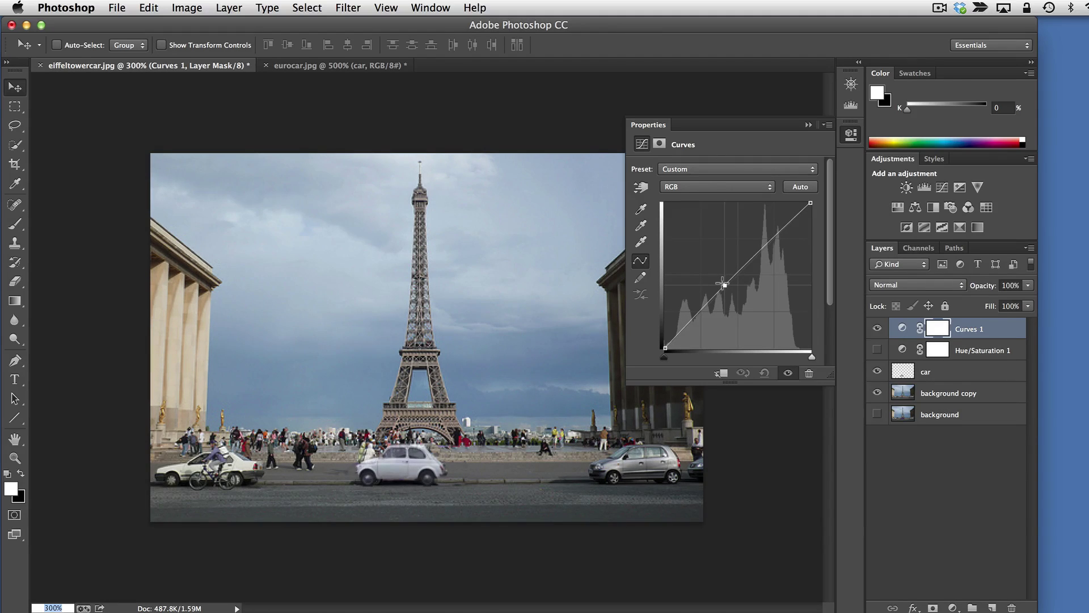
mouse_move(723, 282)
left_mouse_down()
mouse_move(705, 314)
mouse_move(783, 237)
mouse_move(725, 295)
left_mouse_up()
left_click(887, 437)
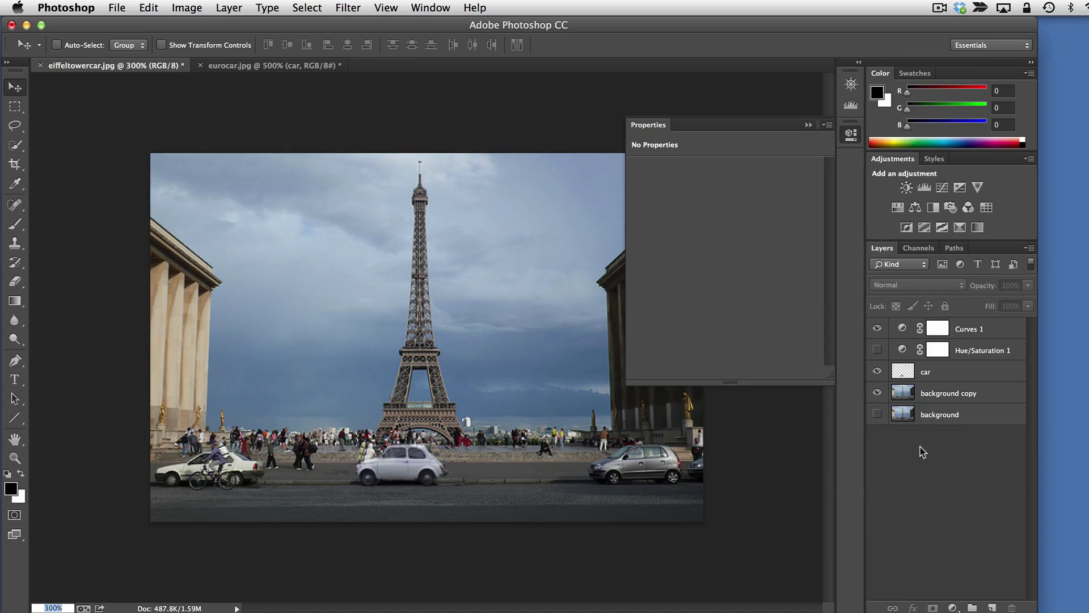
Hide and show the Curves layer to compare the colour photo with and without the darkening
left_click(877, 327)
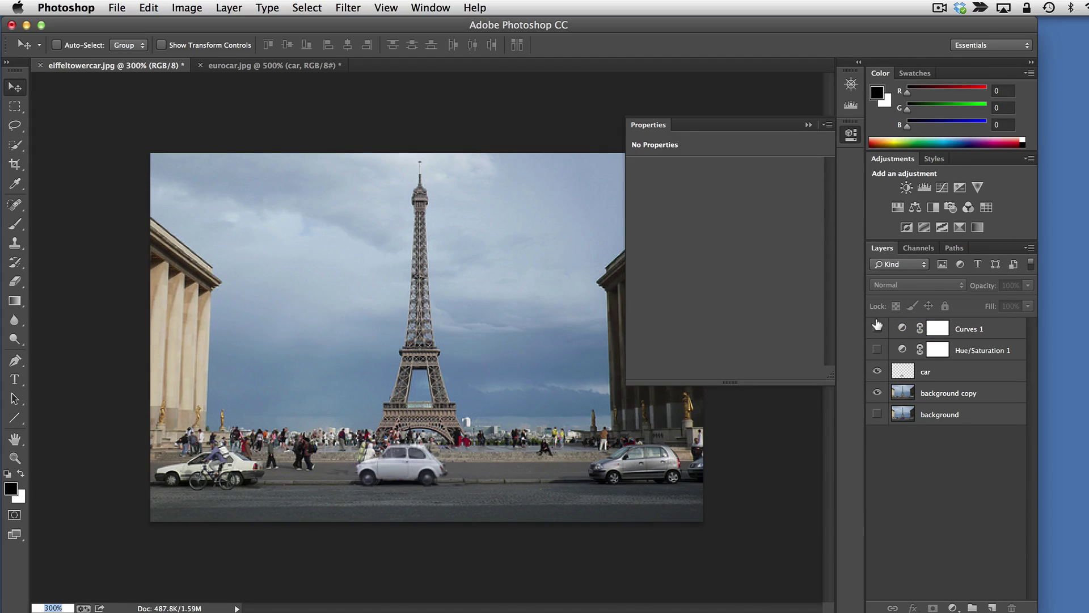
left_click(878, 326)
left_click(877, 326)
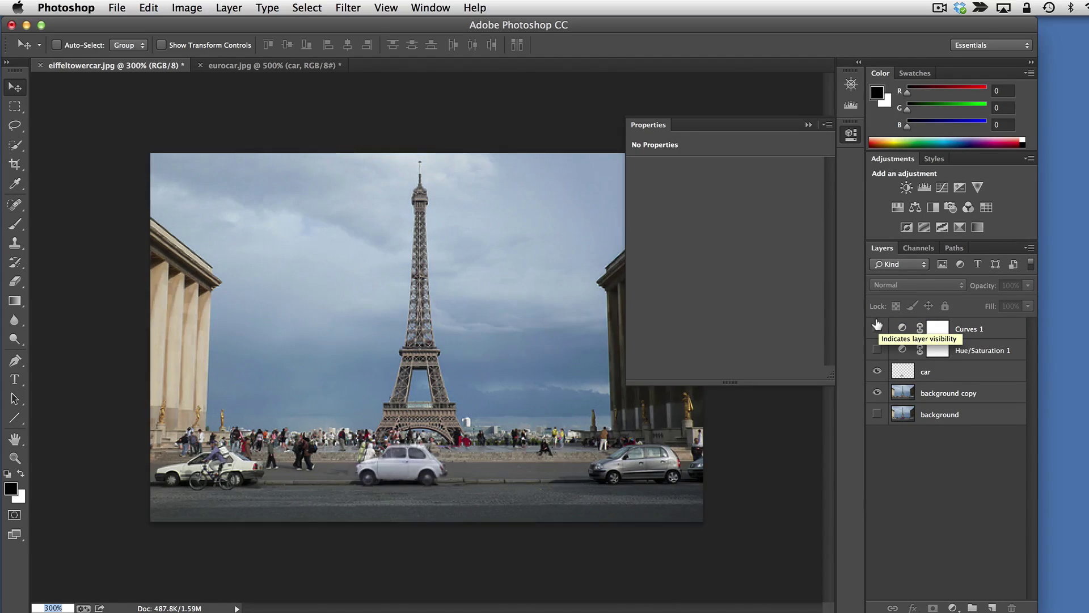
left_click(877, 326)
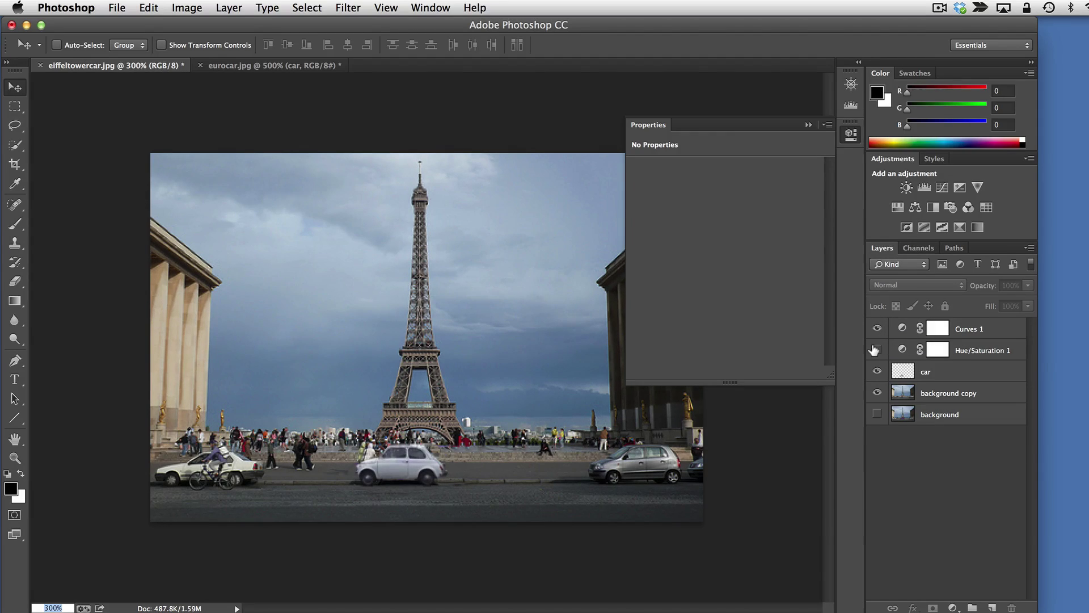
Show the Hue/Saturation layer and compare the black-and-white photo with the Curves layer hidden and shown
left_click(876, 350)
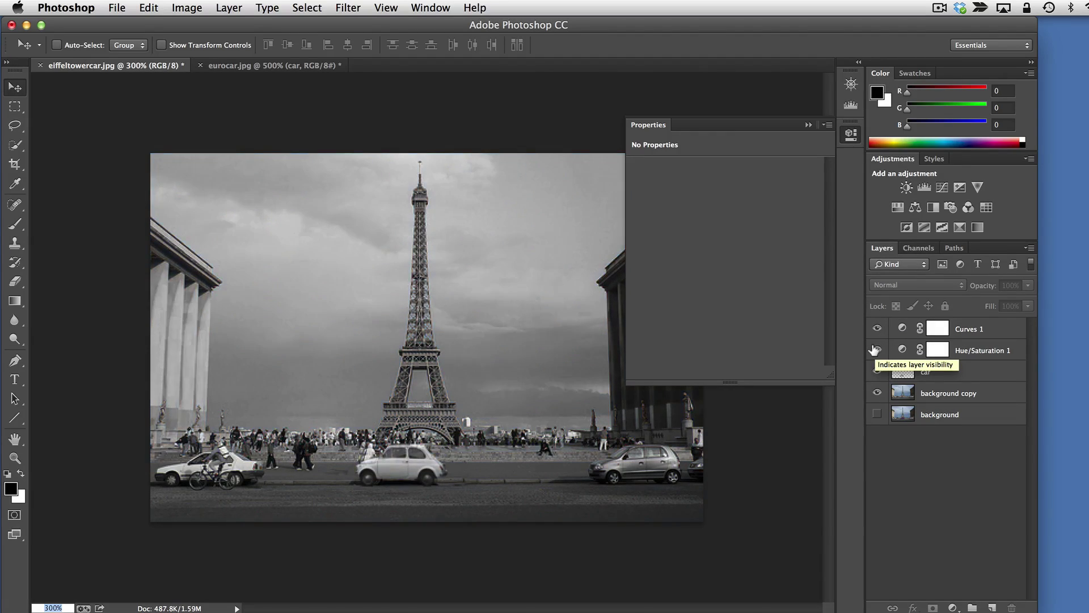
left_click(876, 327)
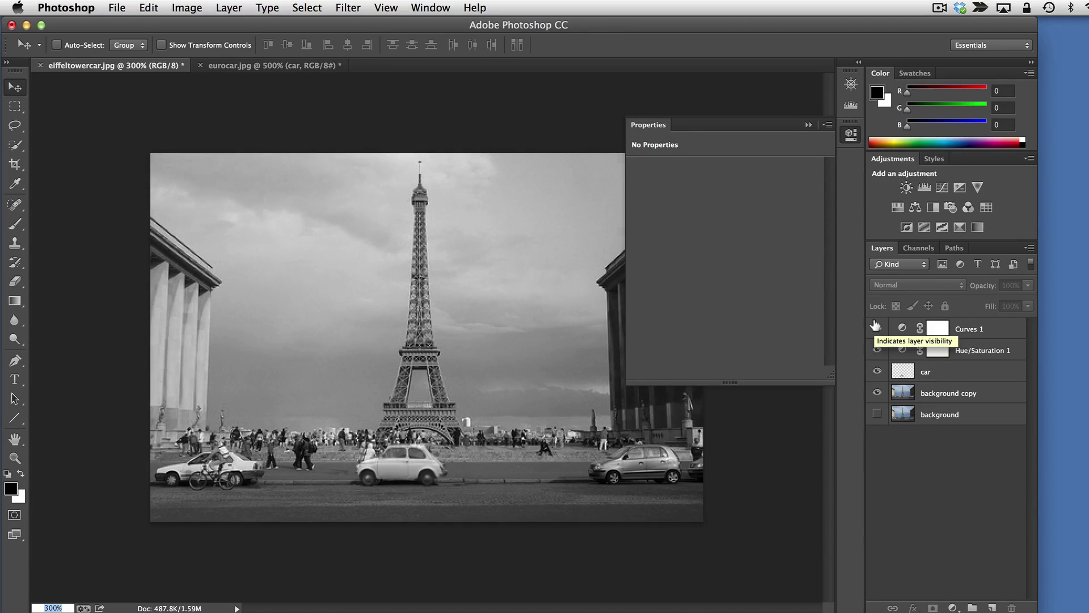
left_click(876, 327)
left_click(876, 326)
left_click(877, 327)
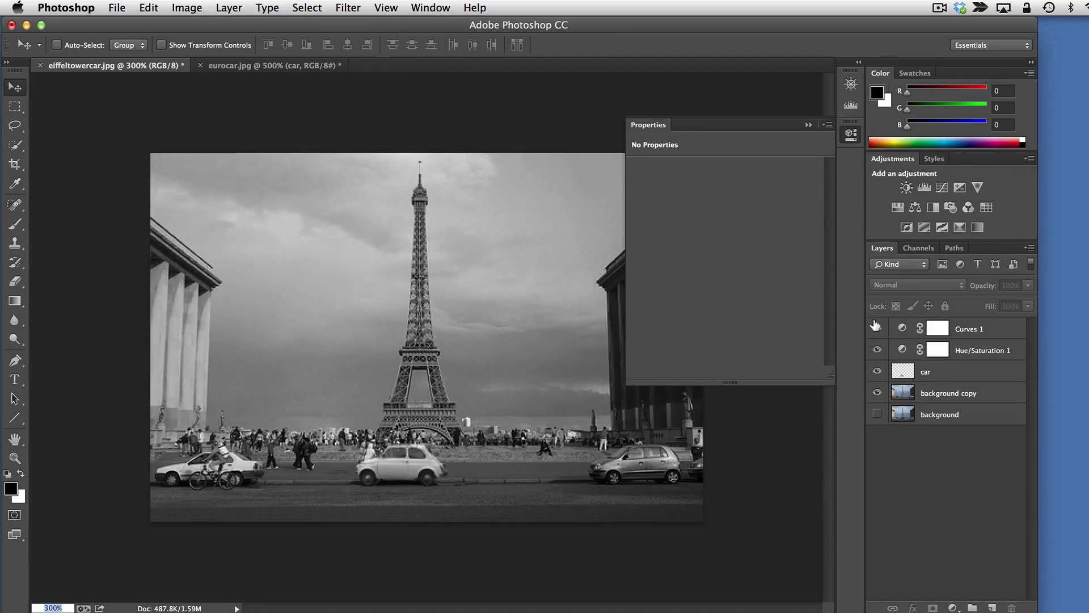
Collapse the adjustment properties and compare the whole photo with the Curves layer off and on
left_click(851, 139)
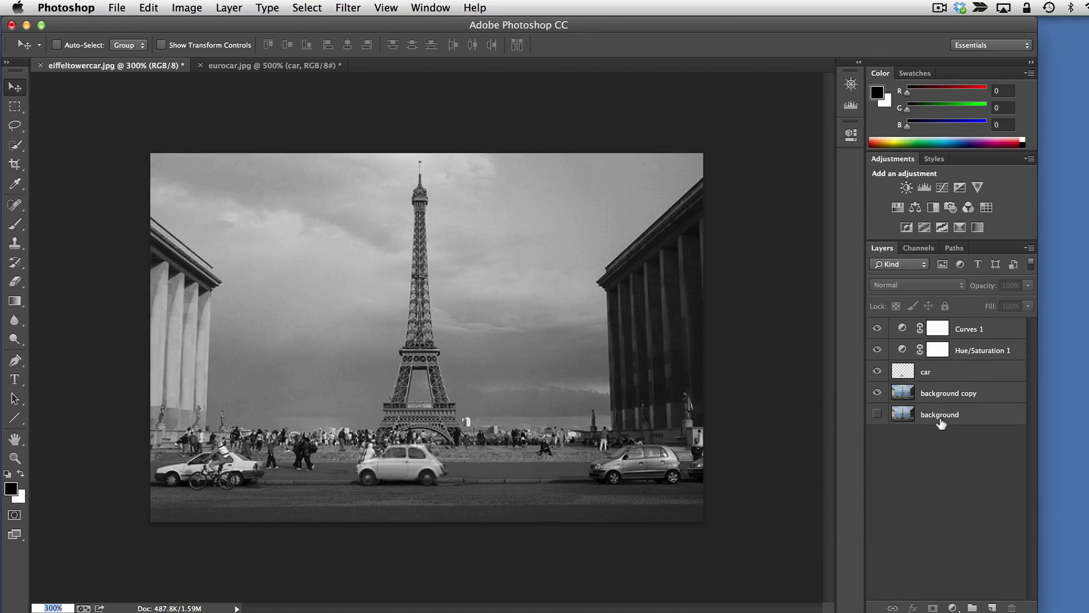
left_click(876, 328)
left_click(876, 327)
left_click(876, 327)
left_click(877, 328)
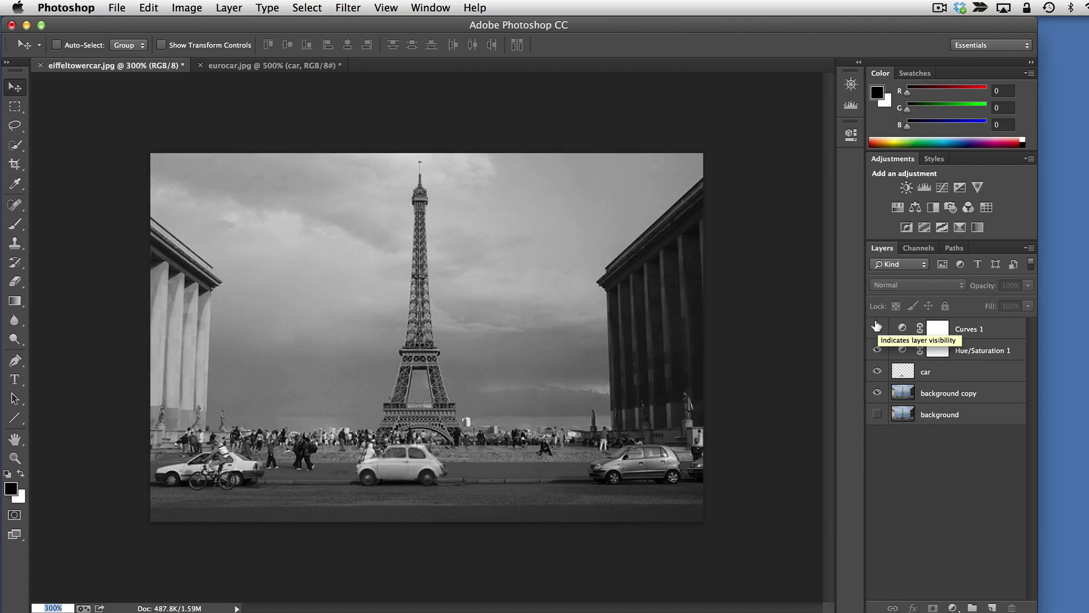
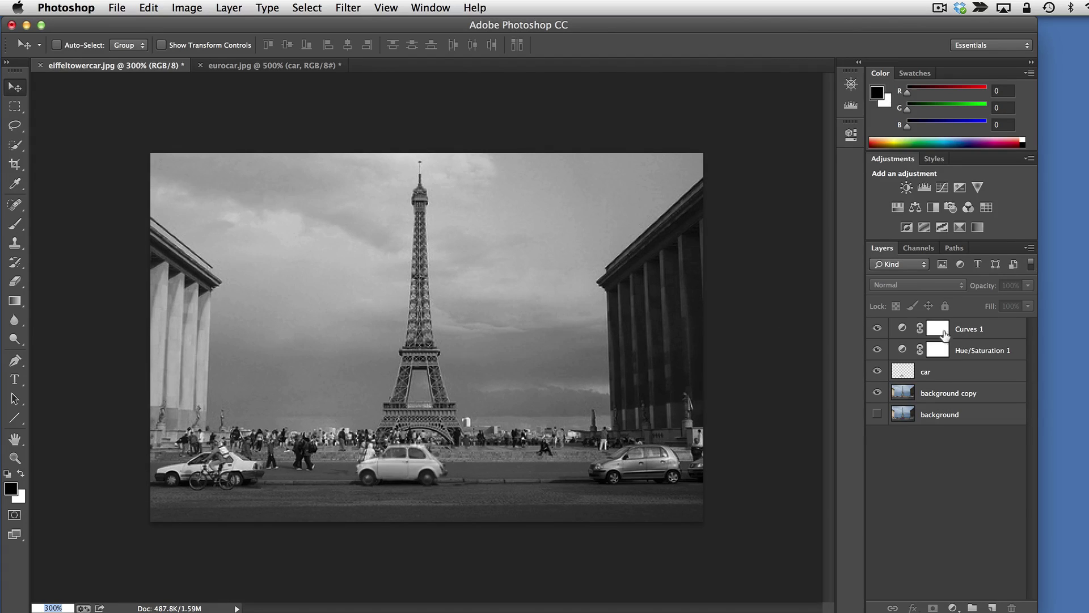
Hide the Hue/Saturation layer to view the photo in colour, and show the layer again
left_click(877, 348)
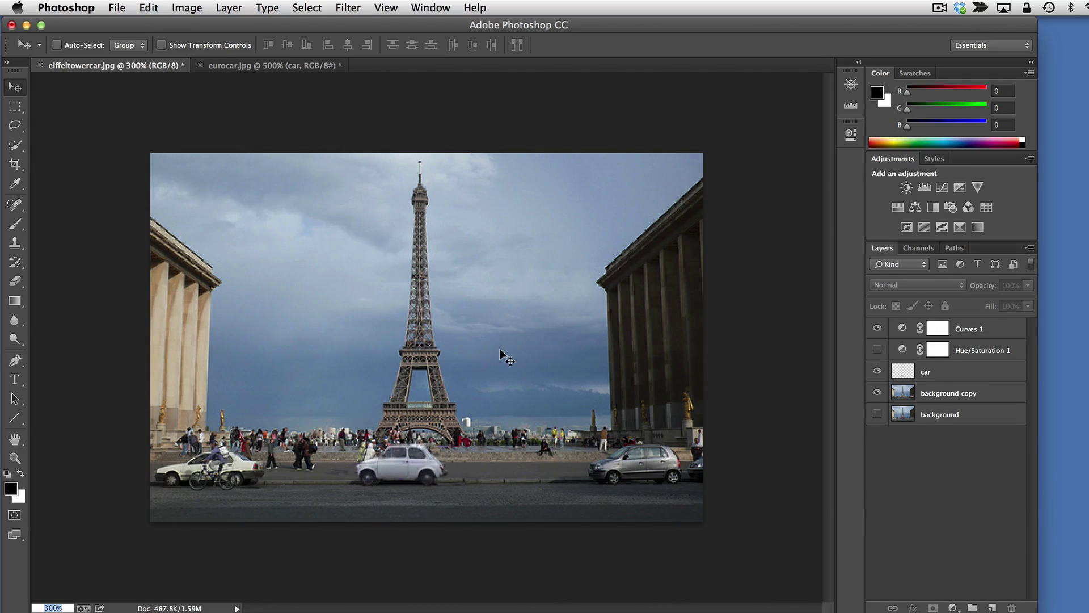
left_click(876, 349)
left_click(877, 349)
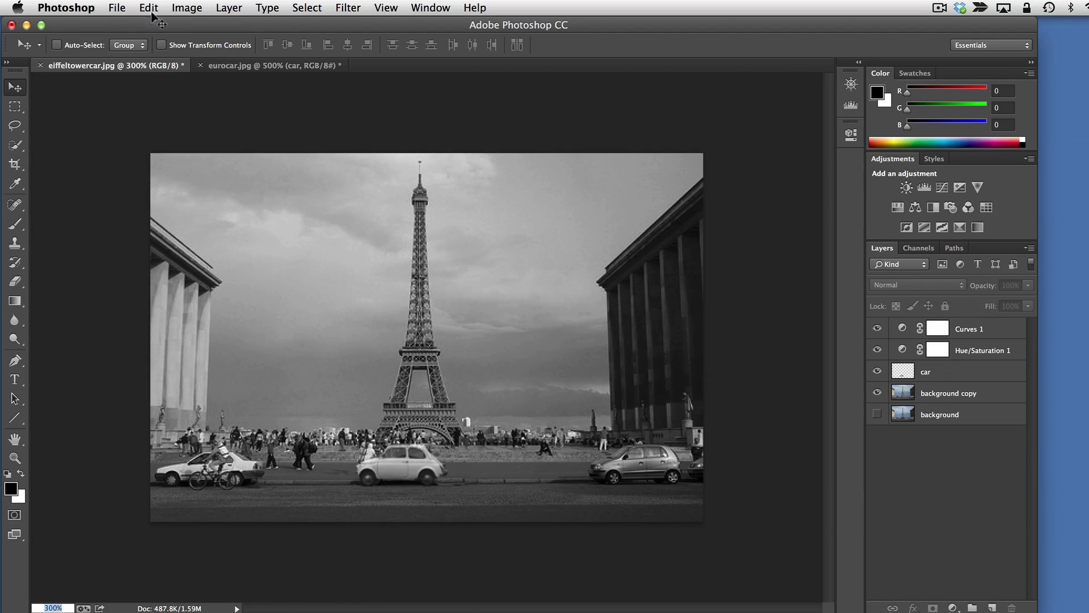
Add a black Myriad Pro 12 pt text beside the tower's top reading "From Paris" and, on a second line, "With Love!"
left_click(16, 380)
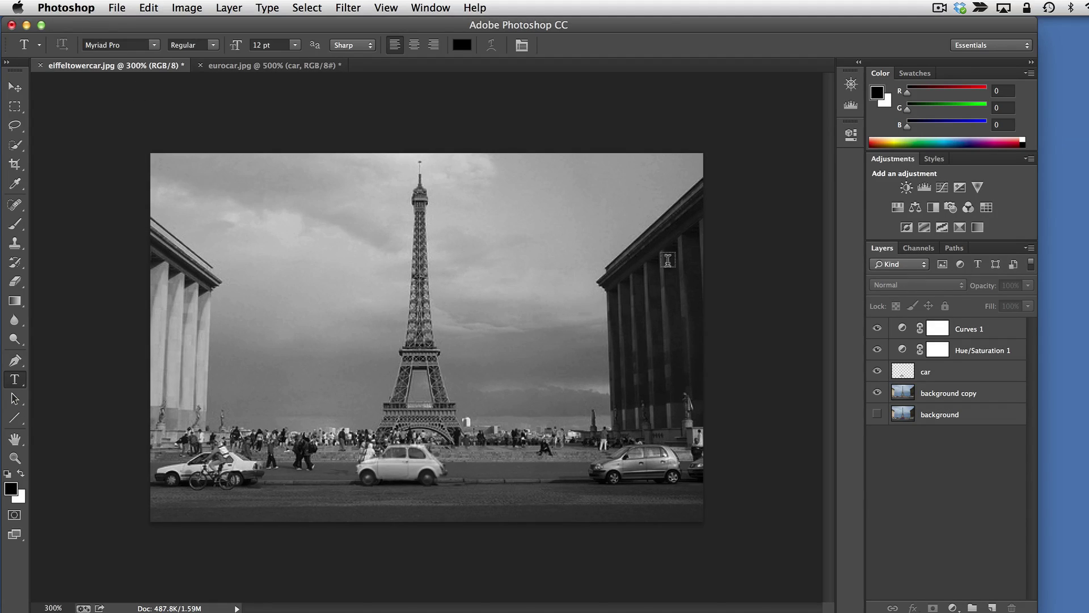
left_click(473, 198)
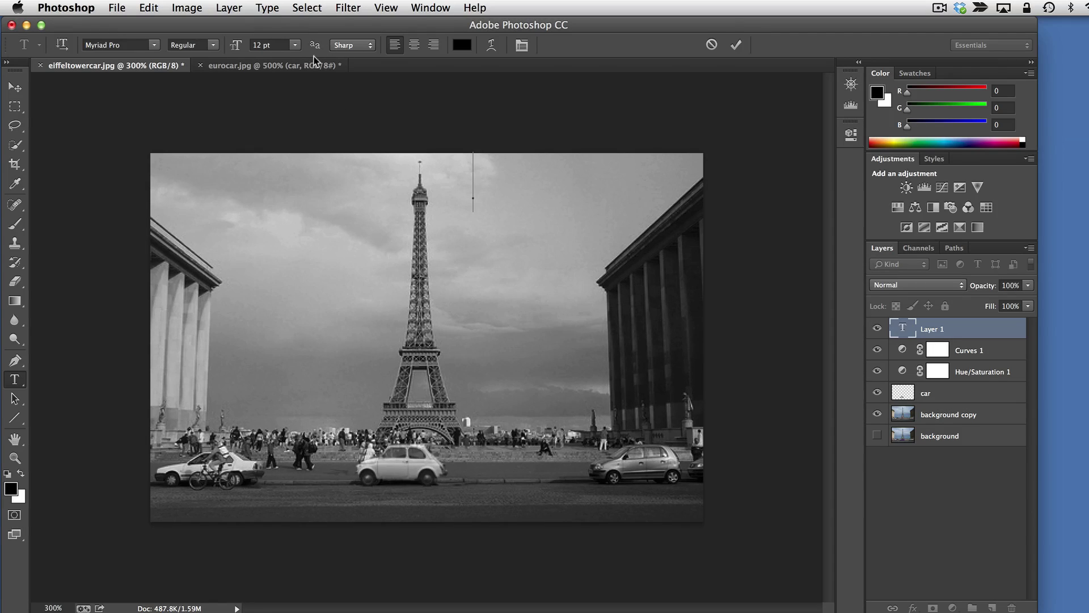
type("From Paris")
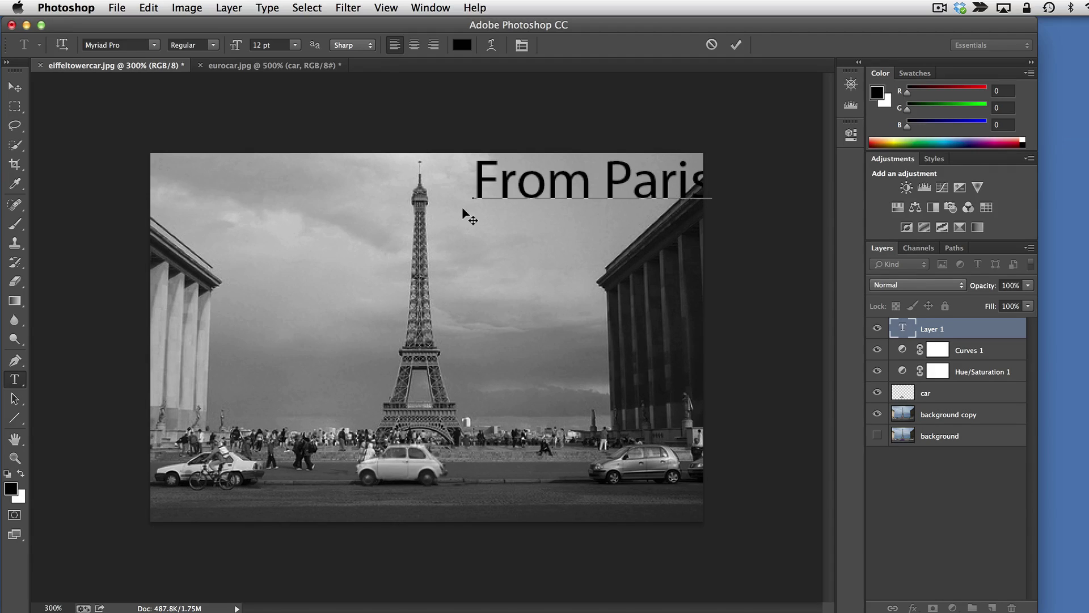
key("Return")
type("With Love")
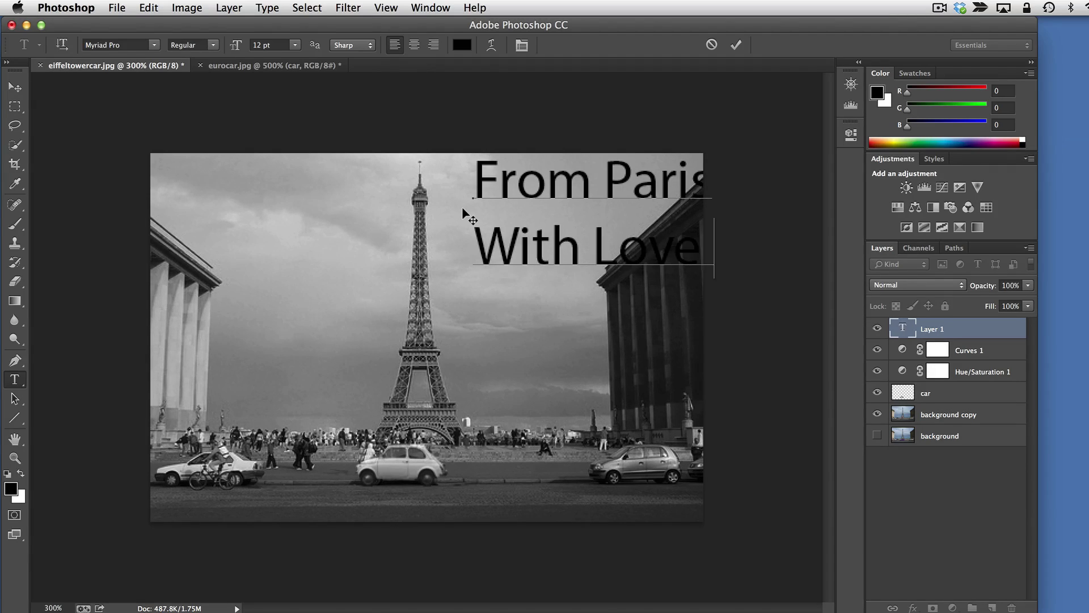
Move the text into the sky on the tower's left side and scale it proportionally to about 74%
left_click(15, 88)
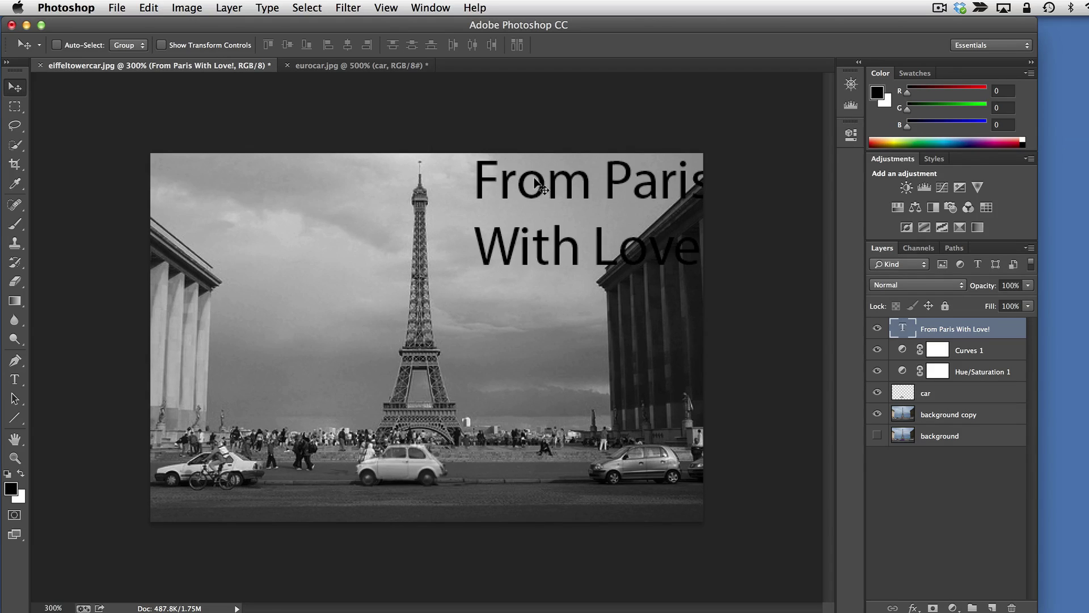
left_click_drag(535, 182, 262, 196)
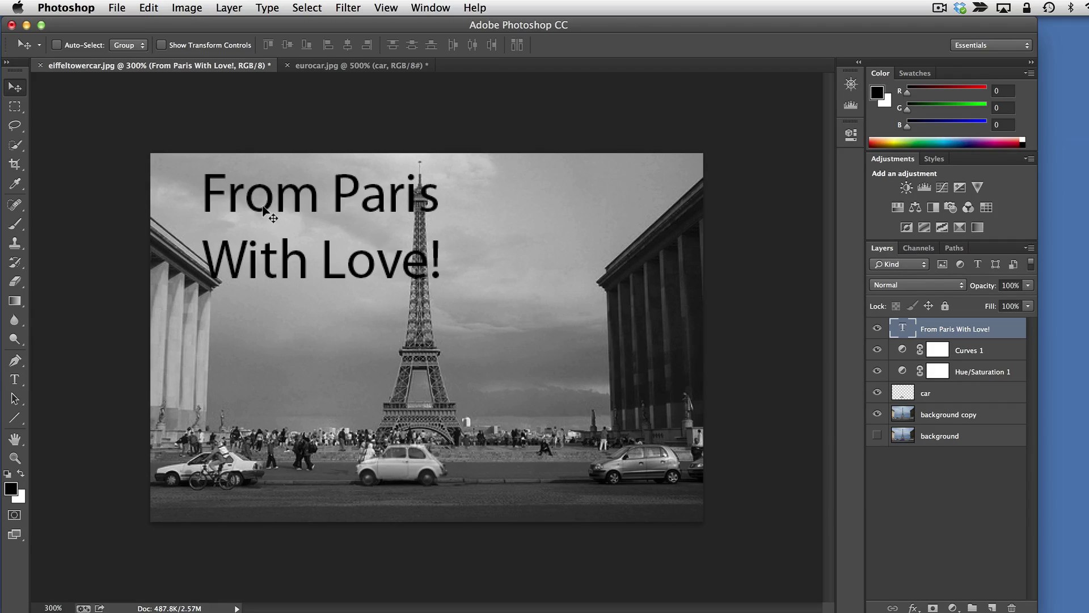
key("super+t")
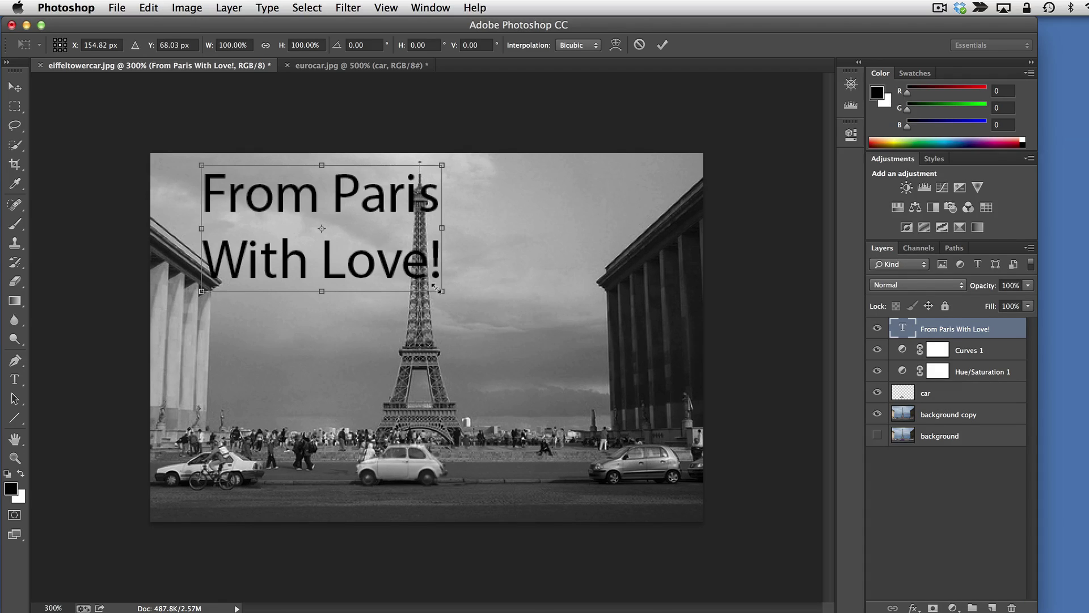
left_click_drag(438, 290, 380, 251)
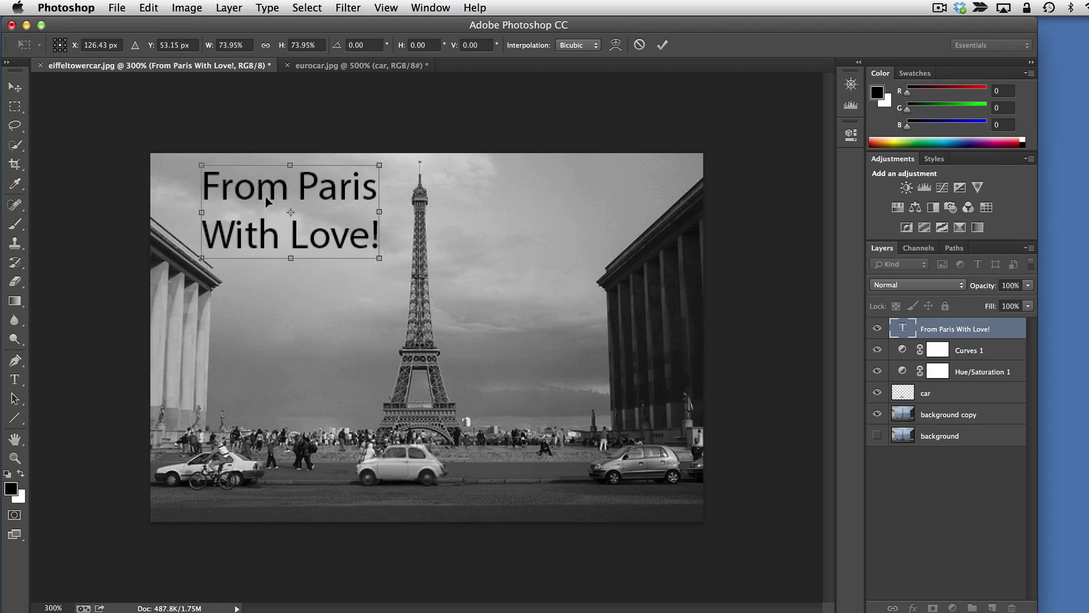
left_click_drag(264, 195, 277, 195)
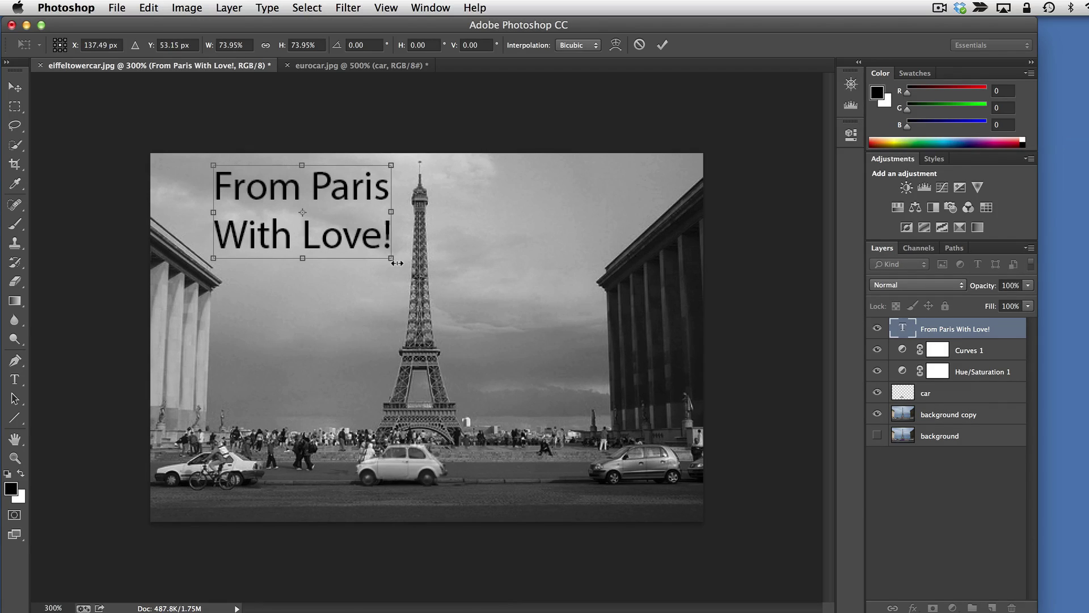
Rotate the text about 22° counterclockwise, shift it slightly down to fit beside the tower, and apply the transform
left_click_drag(396, 266, 409, 225)
left_click_drag(290, 192, 300, 211)
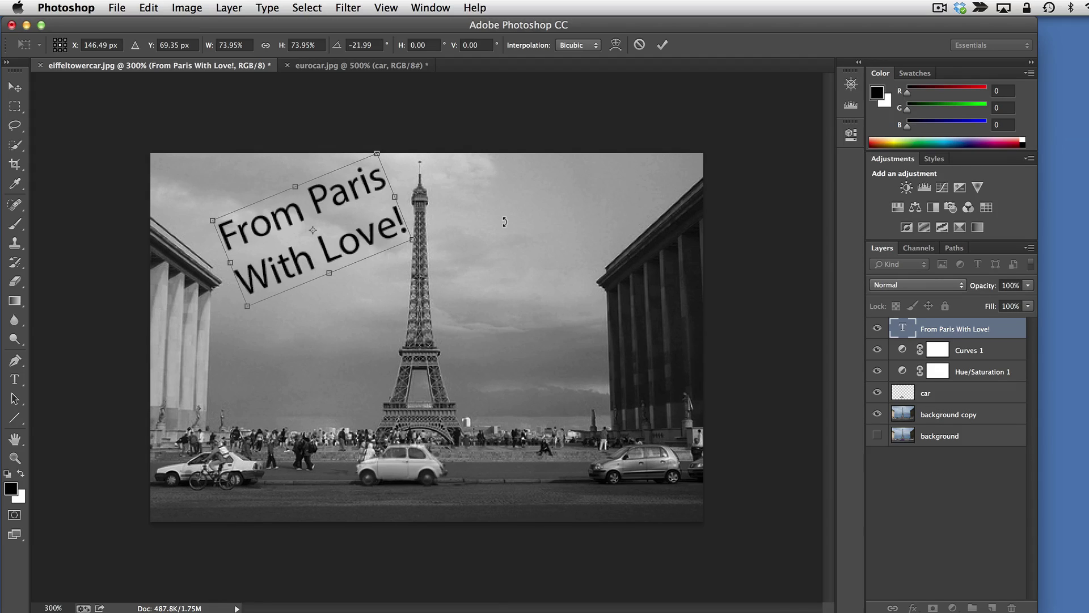
key("Return")
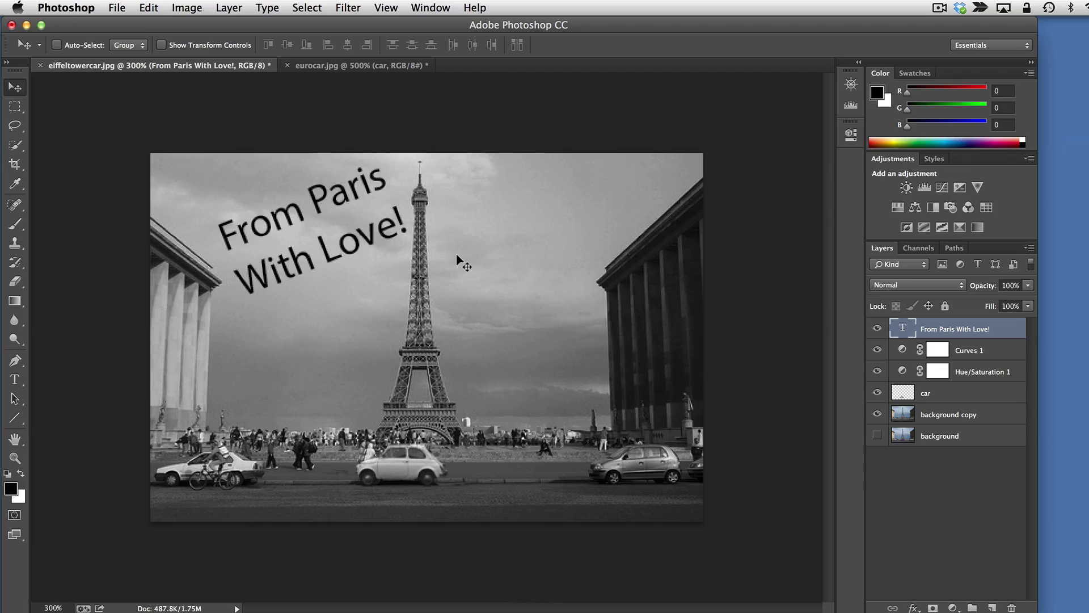
Create a new empty layer above the text layer and name it "Light"
left_click(992, 607)
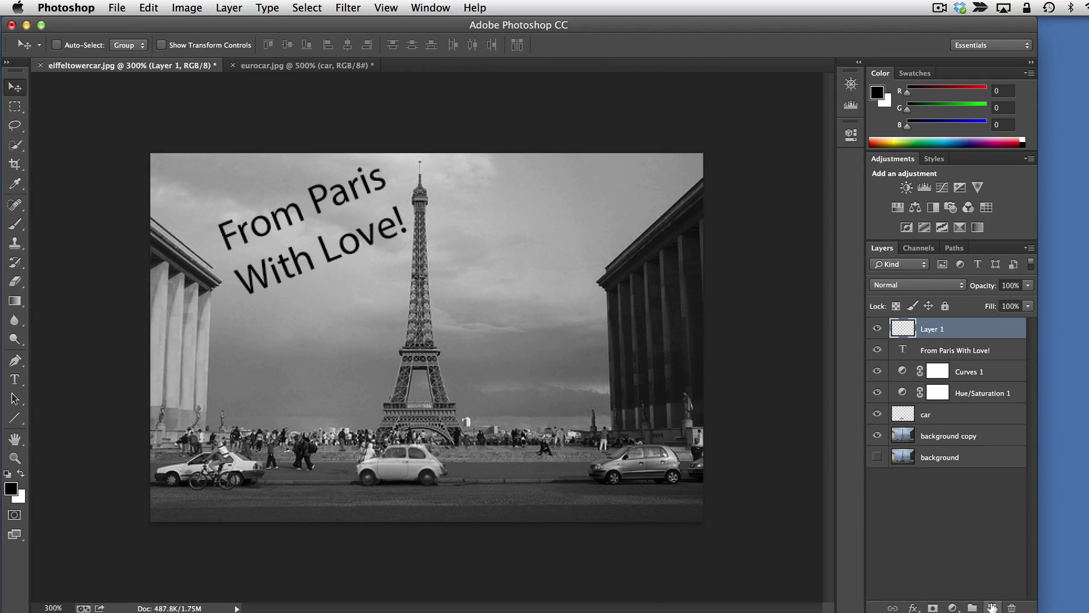
double_click(926, 323)
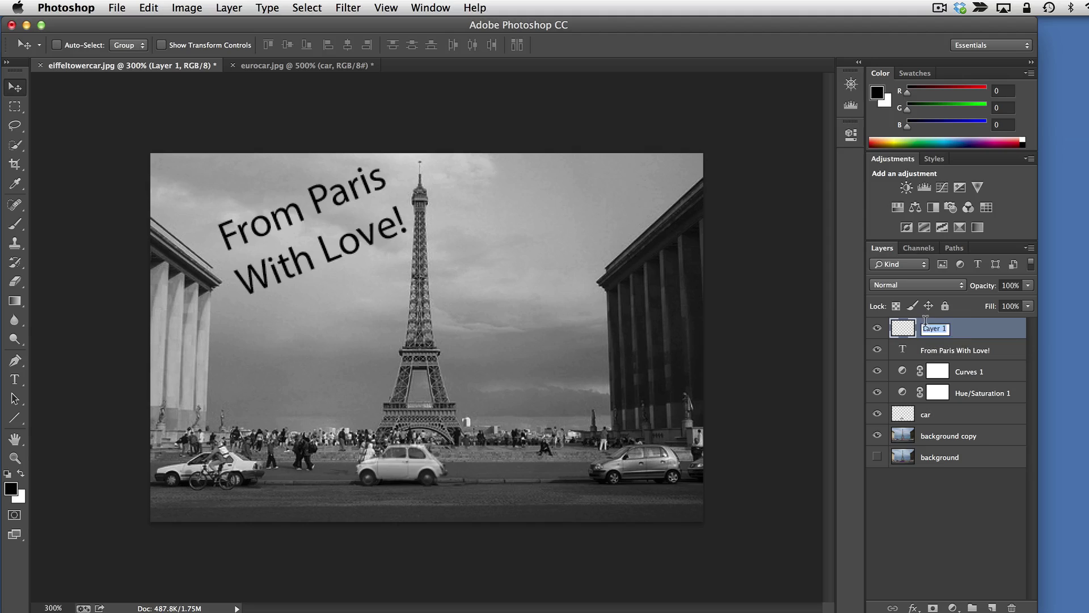
type("Light")
key("Return")
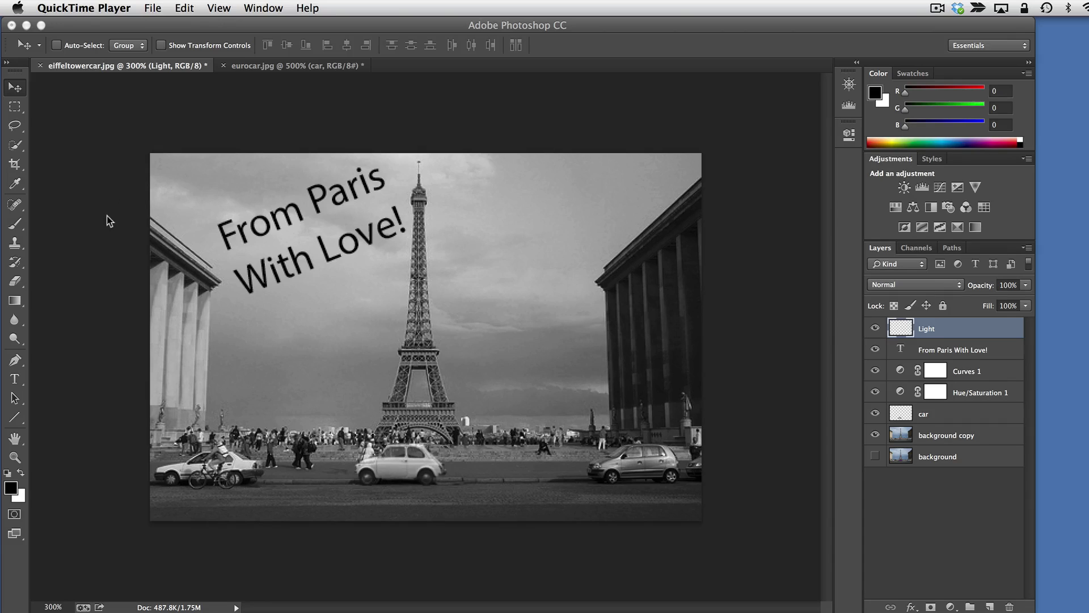
Set up the Brush tool with the Soft Round 45 pixels preset at 0% hardness
left_click(15, 225)
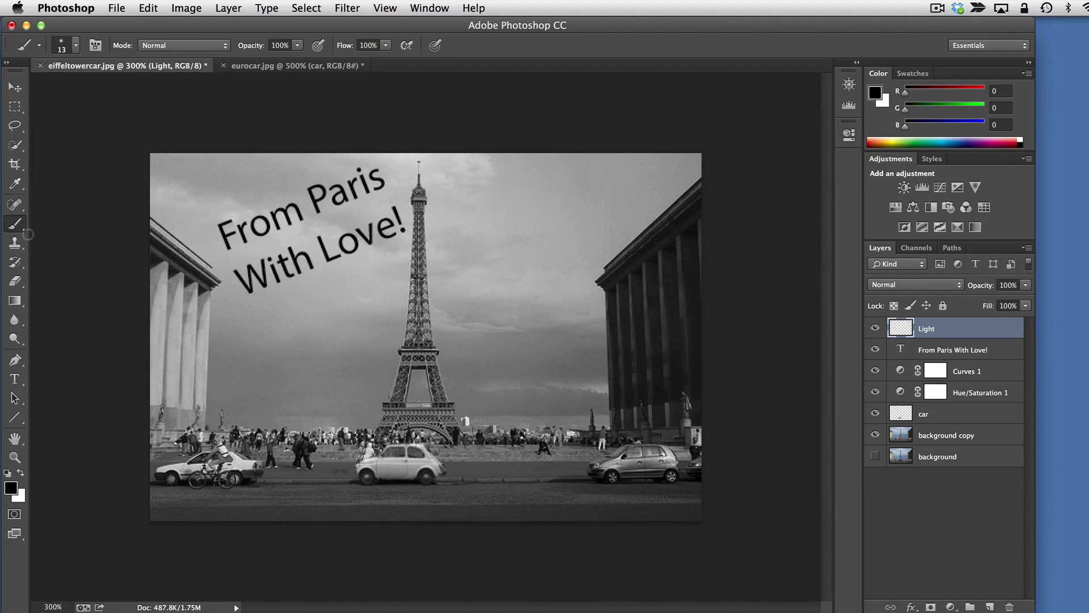
left_click(22, 228)
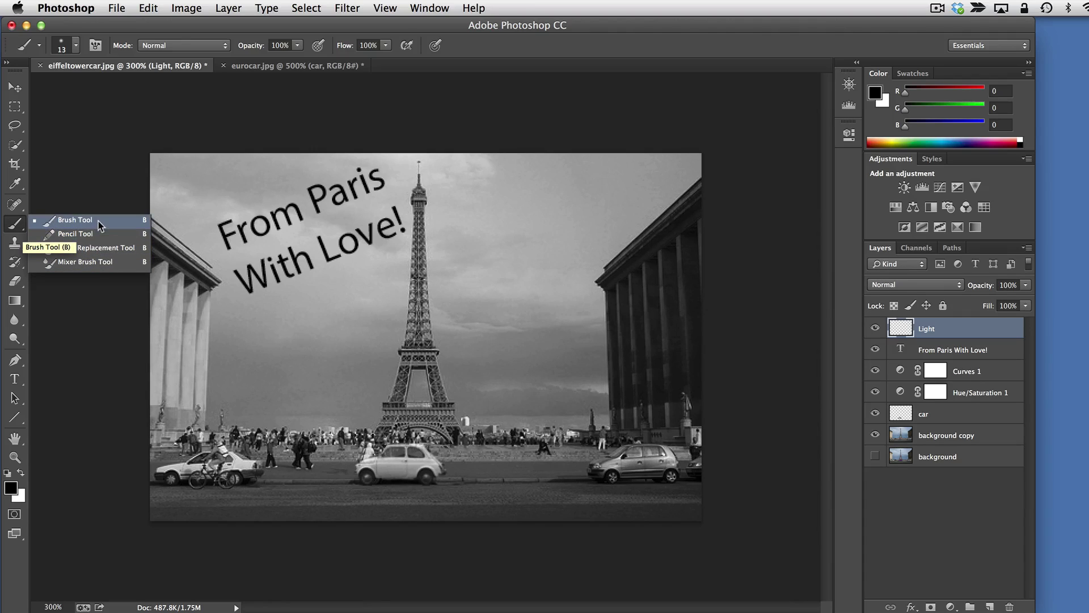
left_click(17, 223)
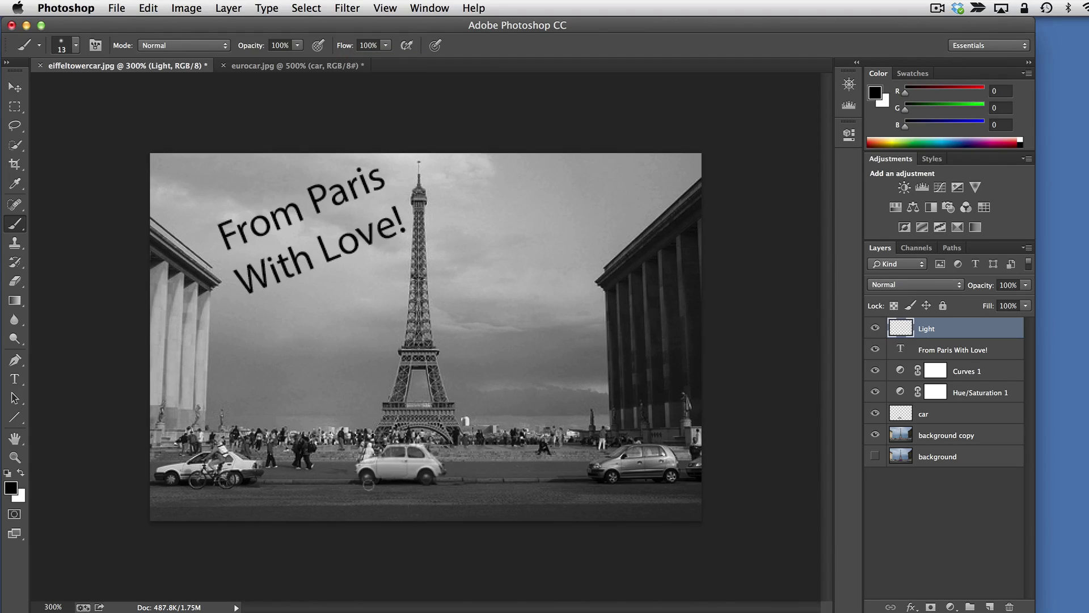
left_click(76, 46)
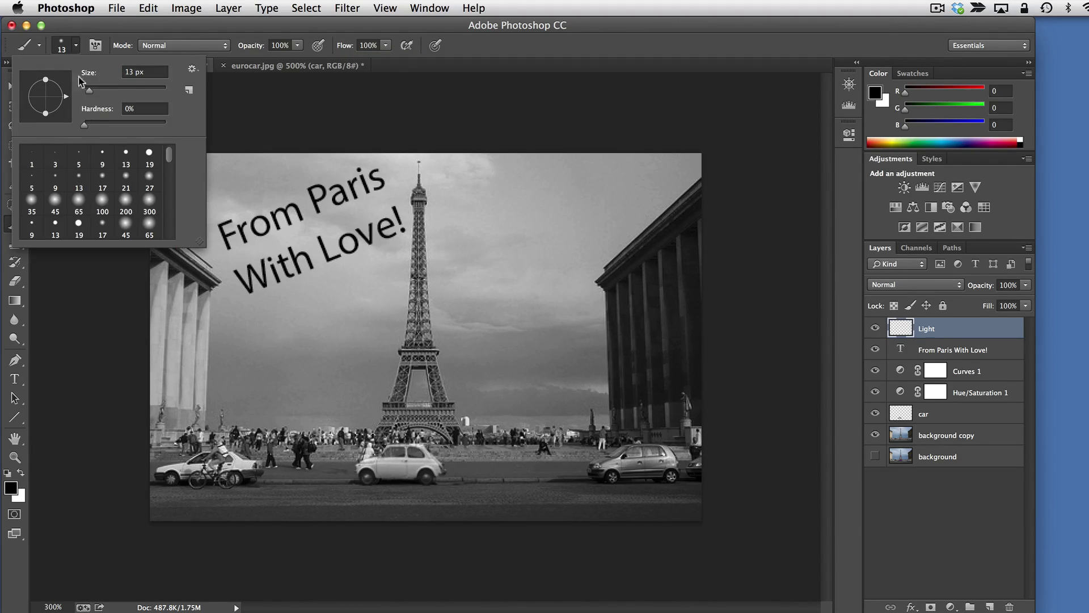
left_click(122, 193)
left_click(60, 197)
left_click(149, 153)
left_click(55, 197)
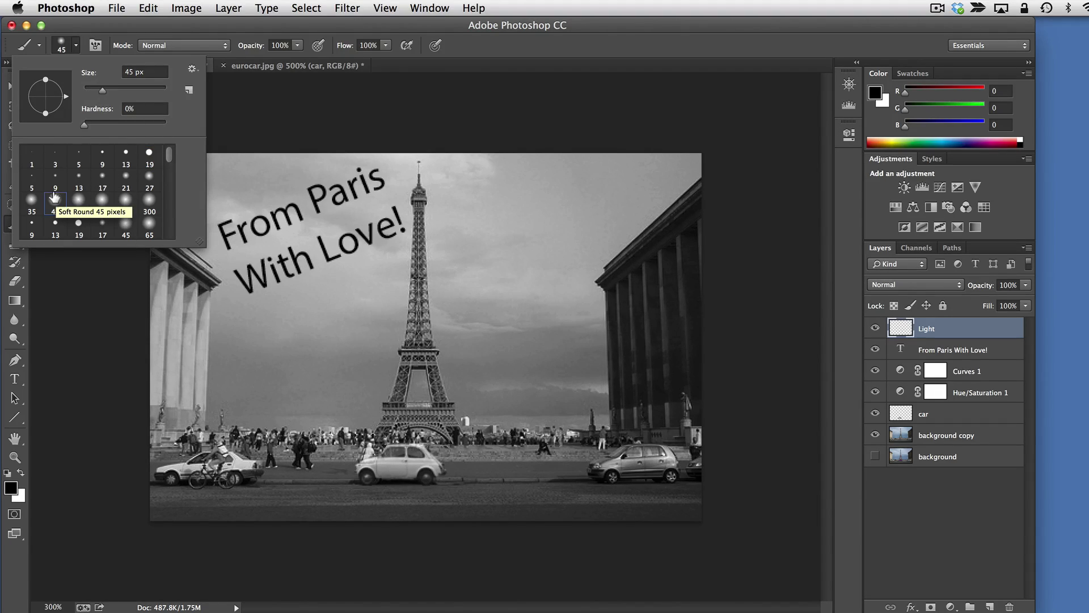
left_click(79, 45)
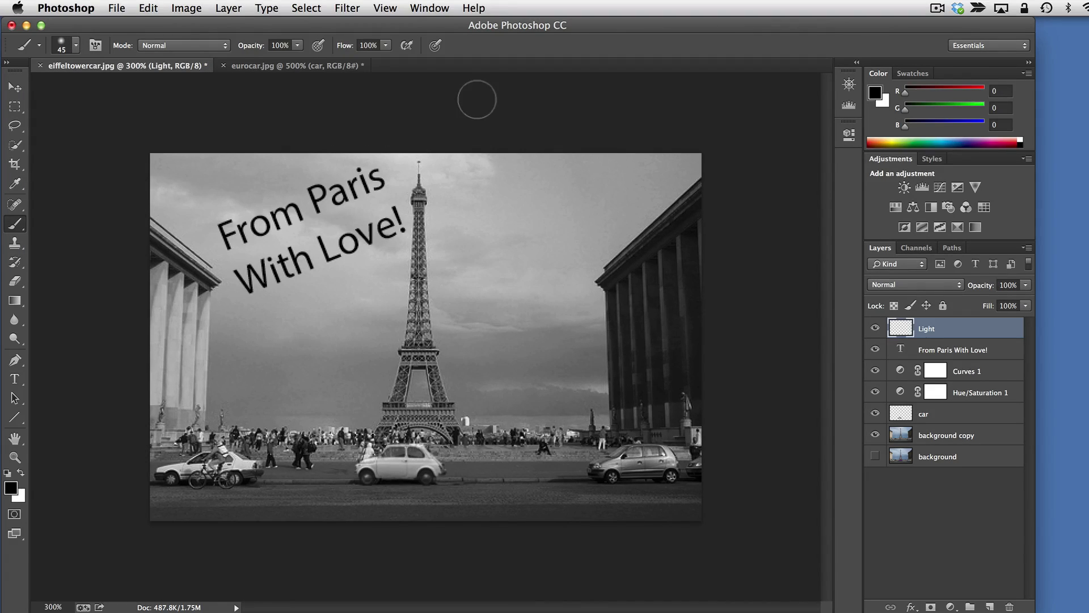
Set the foreground colour to gold with R 165, G 140, B 51, and return to the Brush tool
left_click(11, 489)
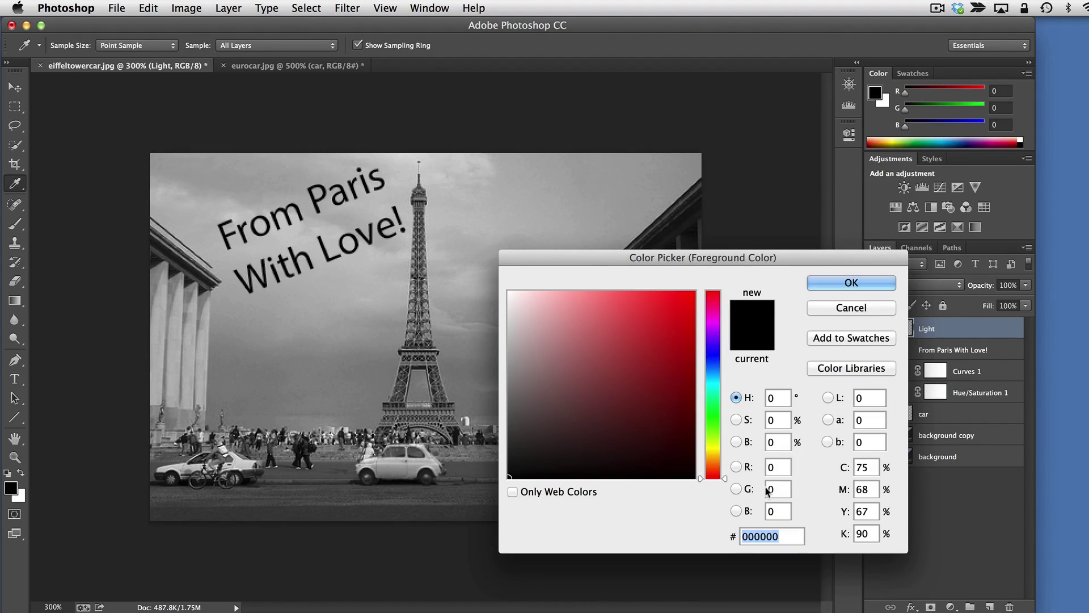
left_click(737, 466)
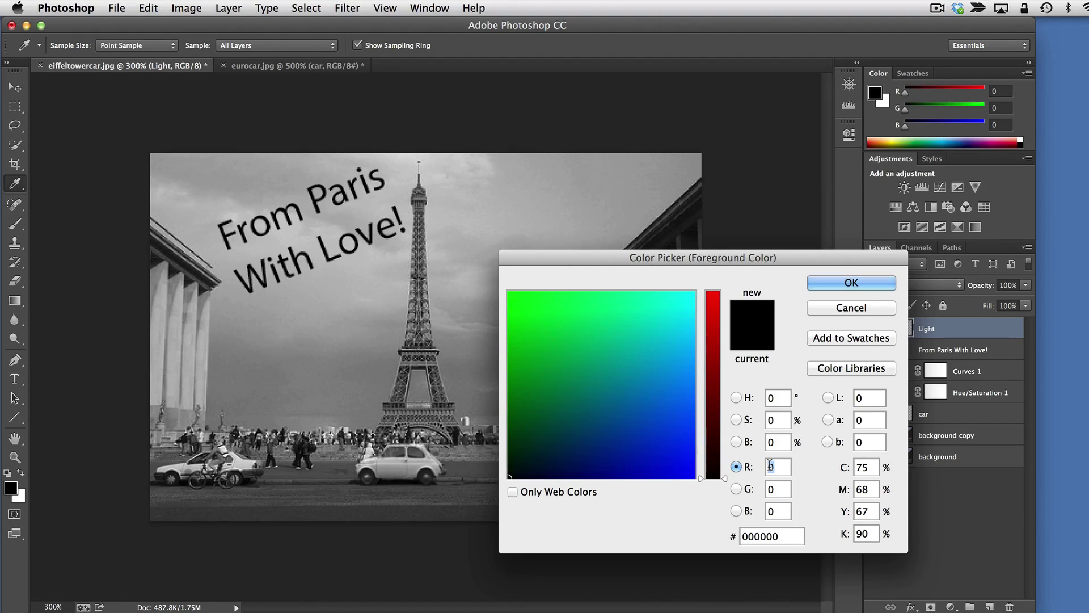
type("16")
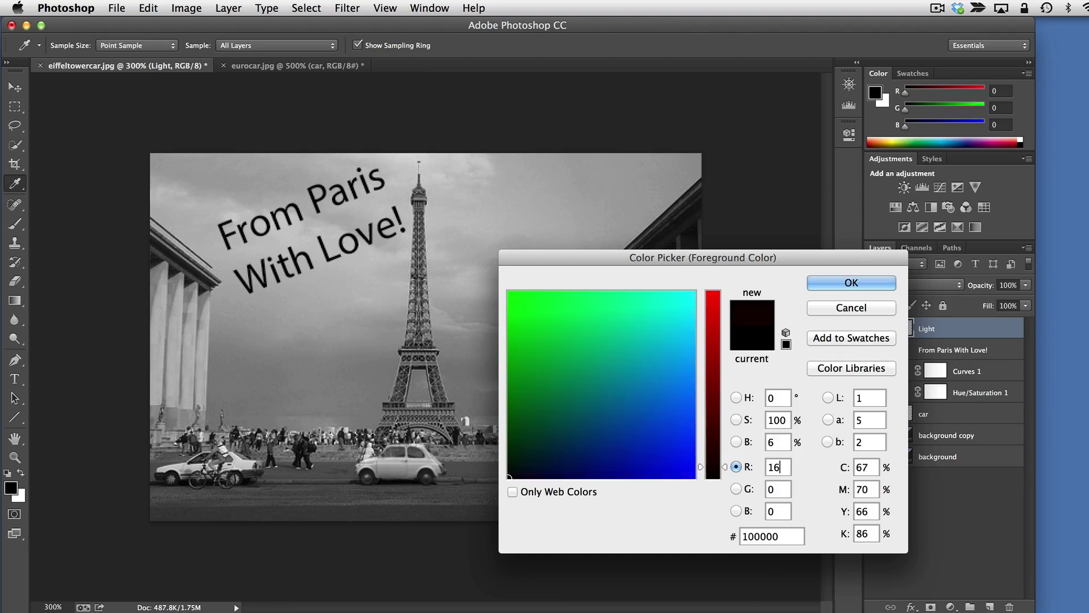
type("5")
left_click(780, 488)
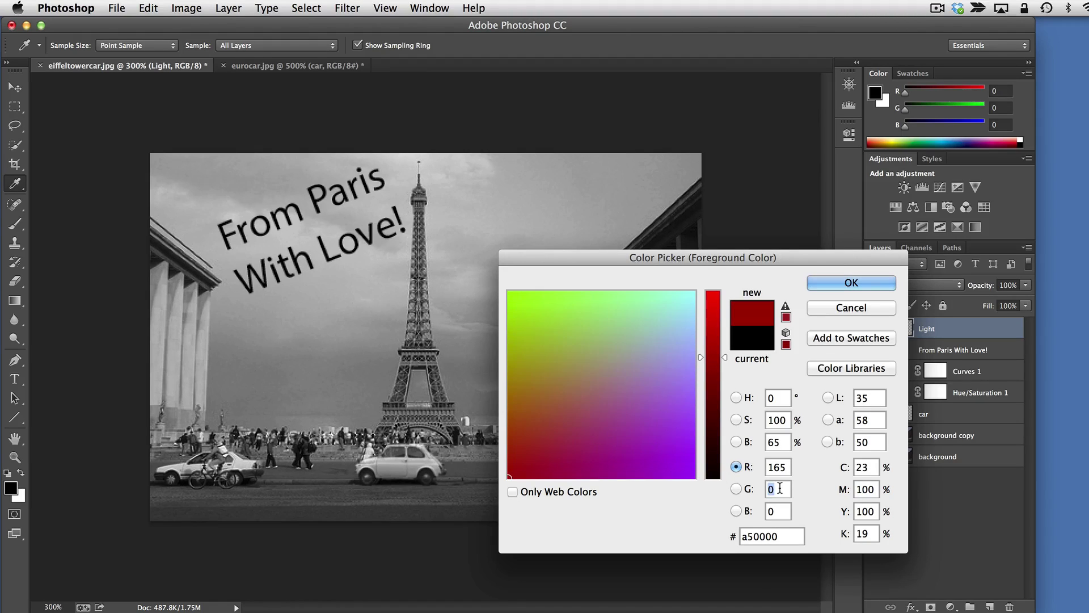
type("140")
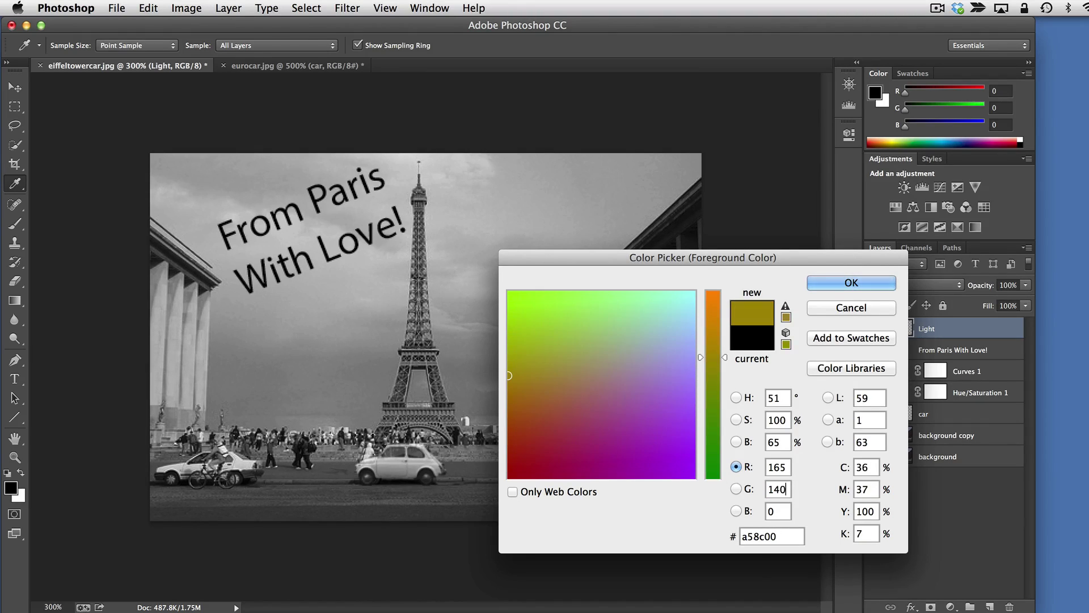
left_click(774, 510)
type("51")
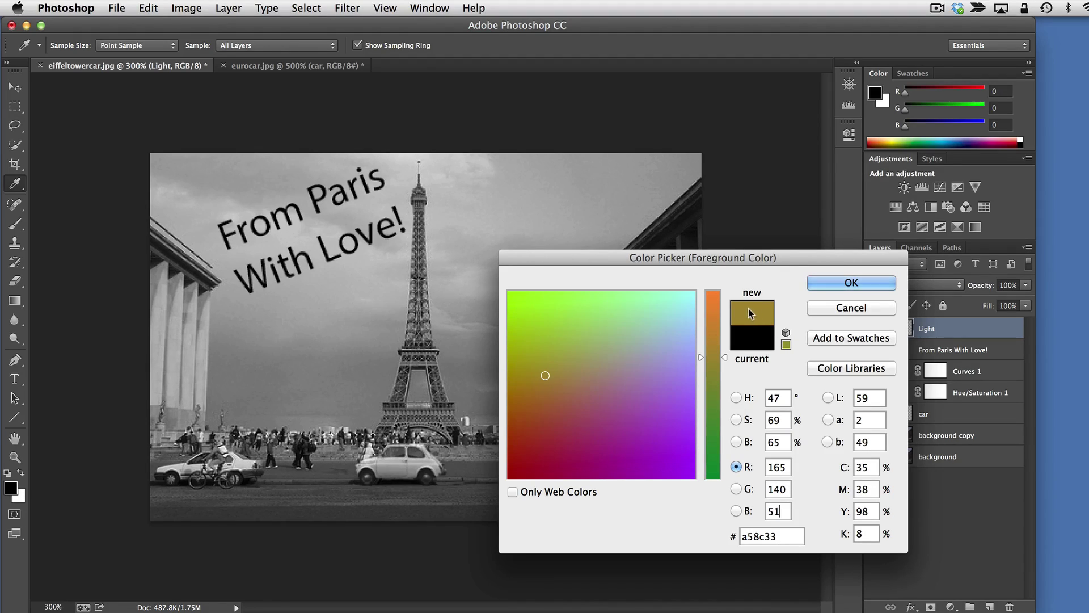
left_click(863, 281)
key("b")
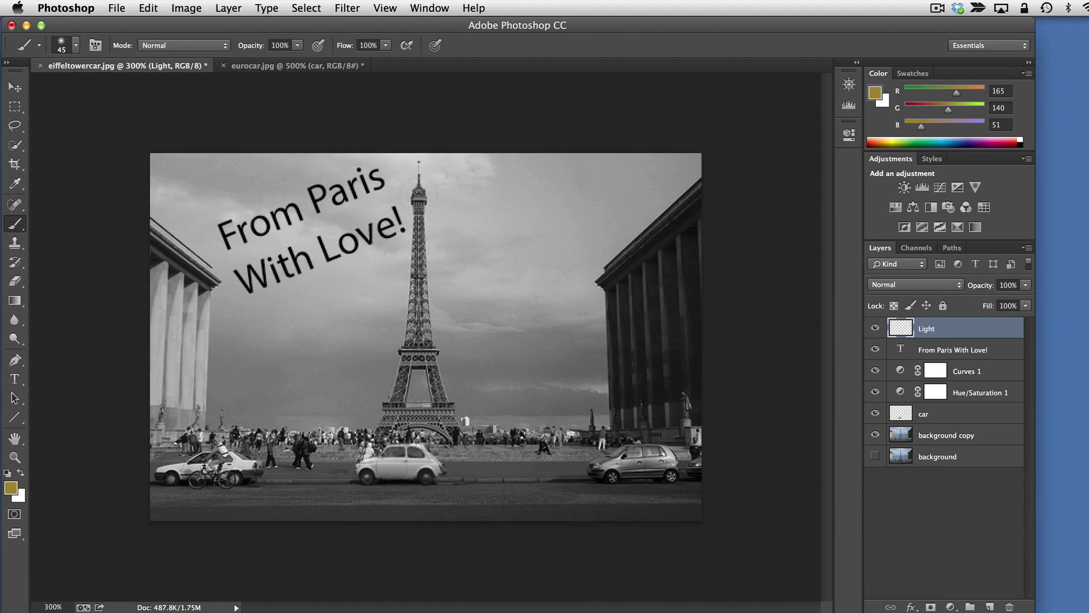
Dab gold on the top of the Eiffel Tower with the 45 px brush and again with the soft 13 px brush
left_click(418, 198)
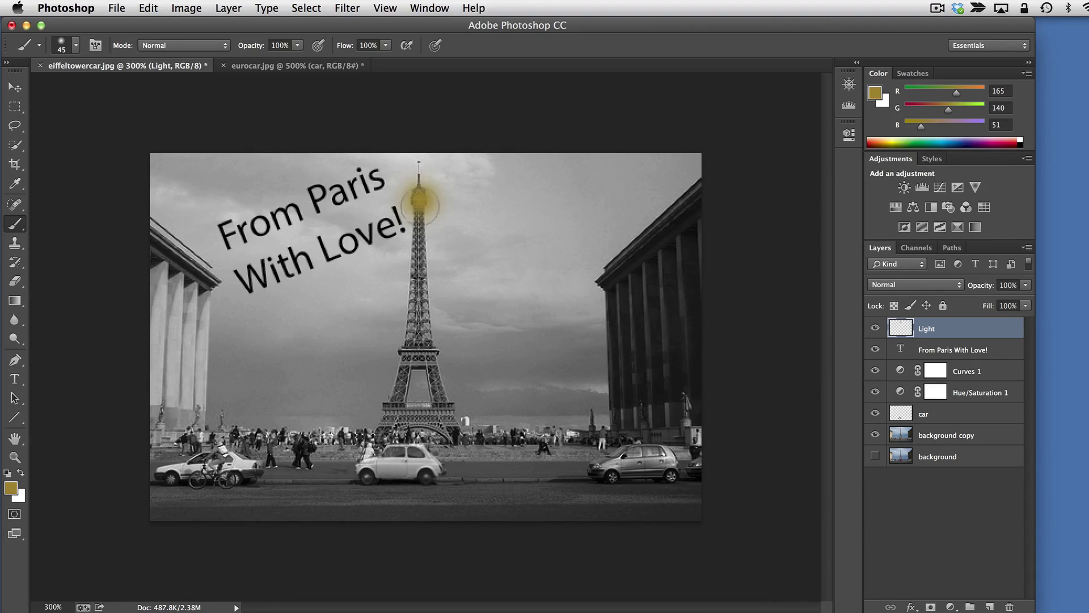
left_click(77, 46)
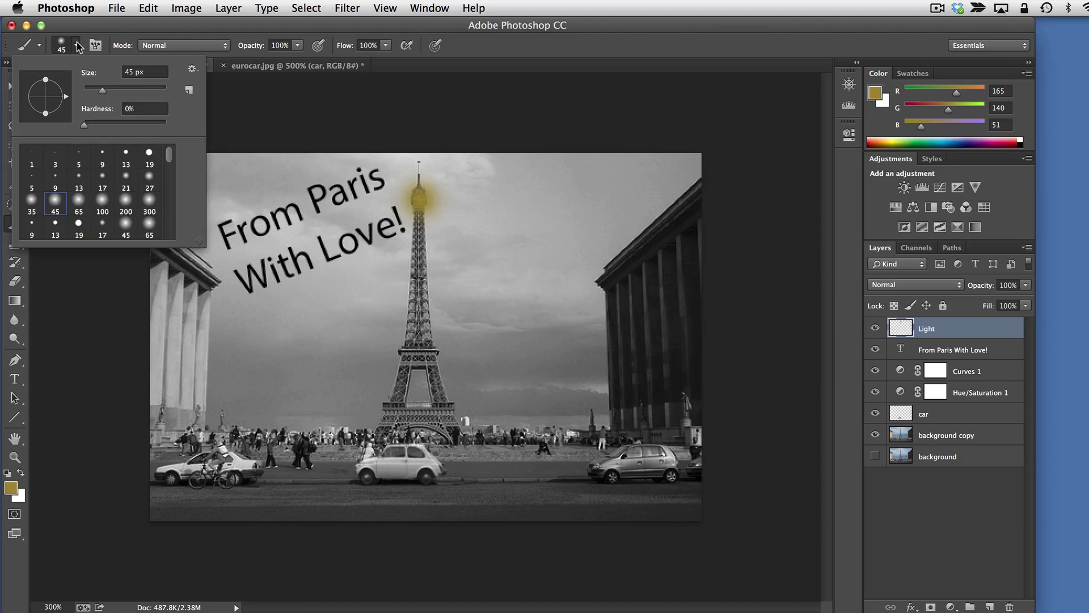
left_click(124, 177)
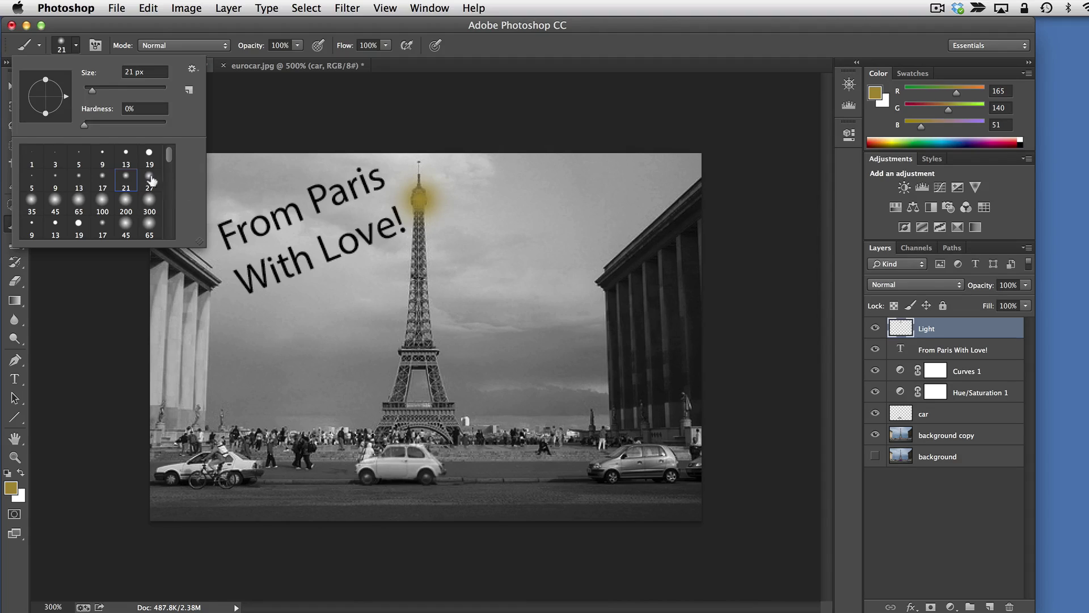
left_click(78, 176)
left_click(417, 201)
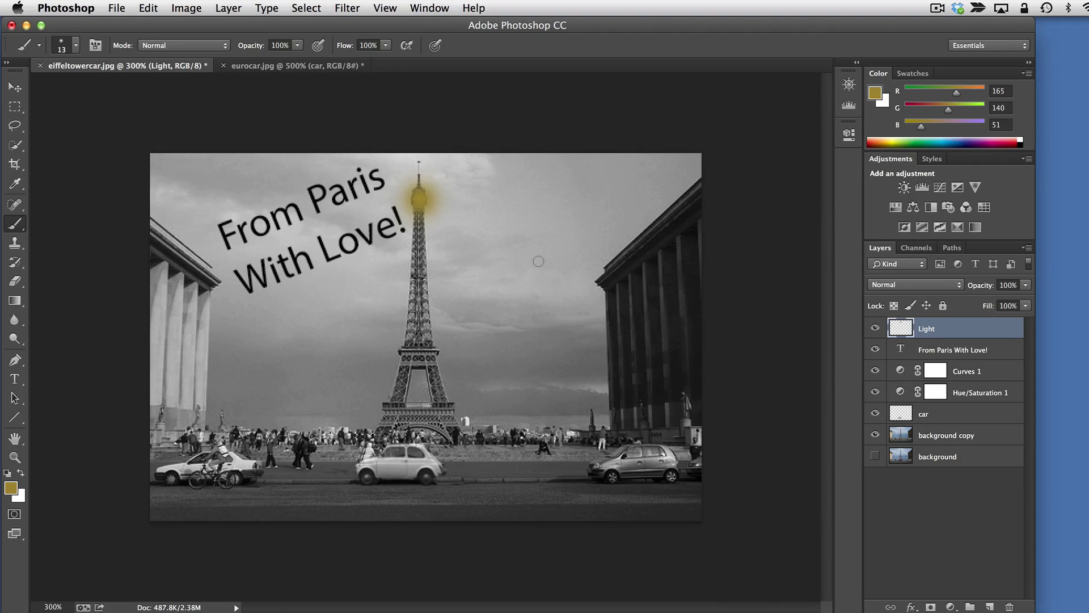
Paint a larger gold glow over the tower's top with the soft 100 px brush
left_click(76, 47)
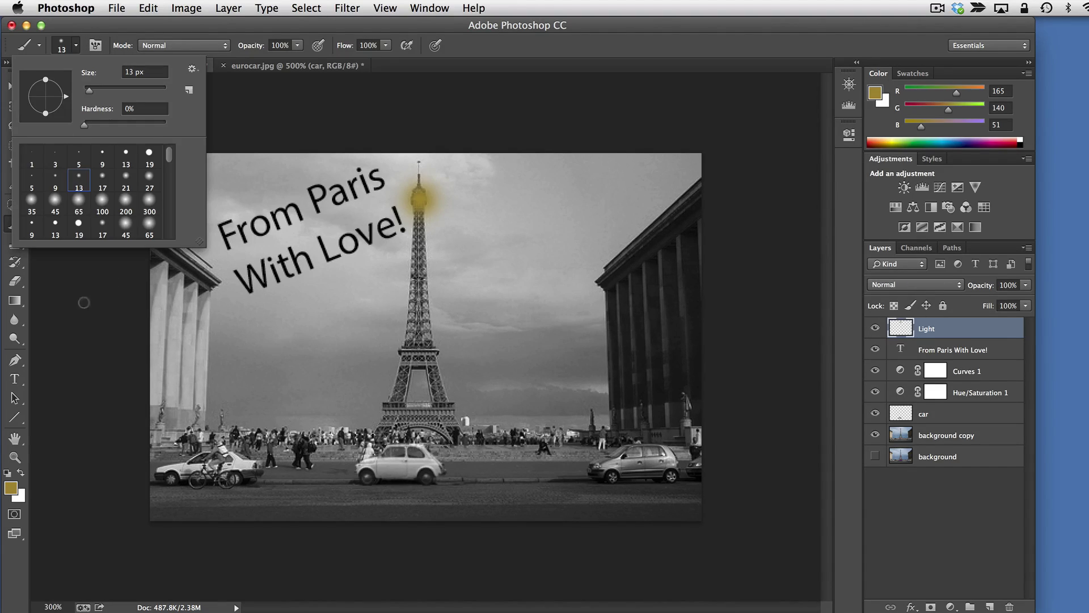
left_click(102, 204)
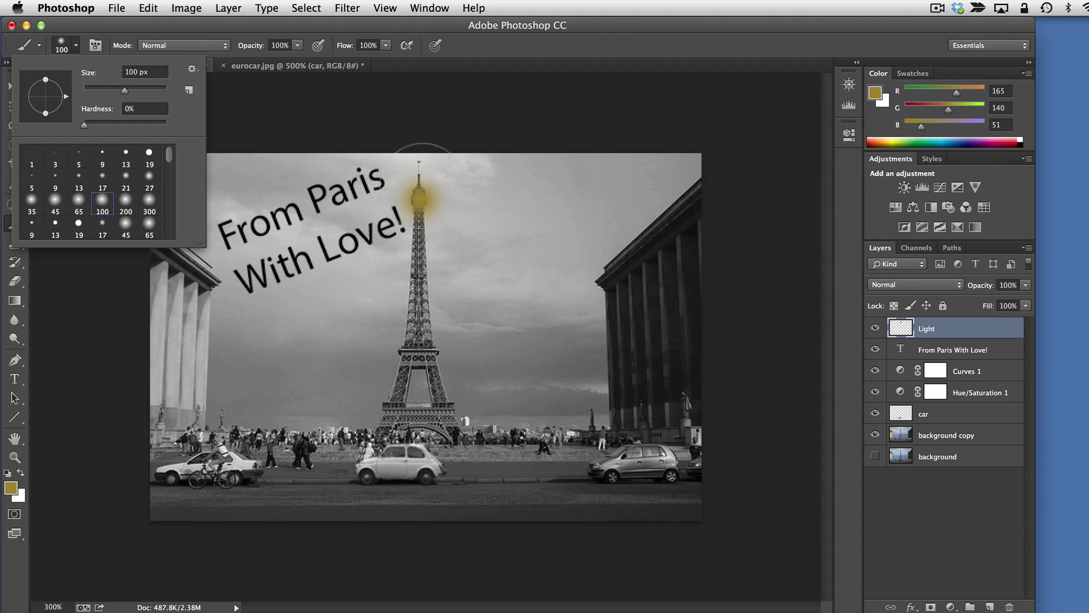
left_click(419, 205)
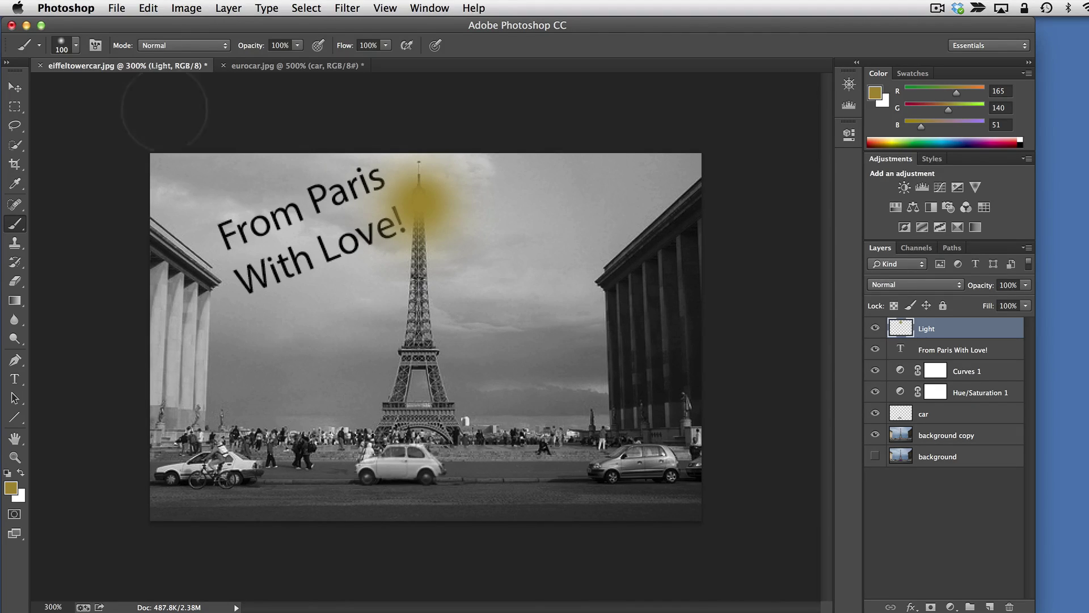
Step back in the document history to the state before the last 100 px brush dab on the tower
left_click(76, 47)
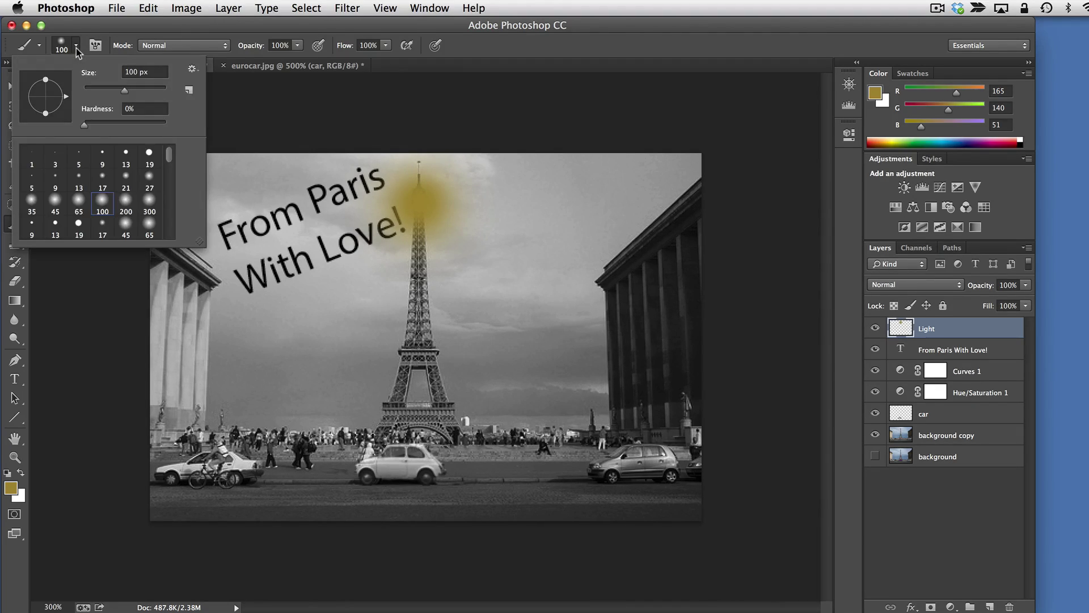
left_click(77, 49)
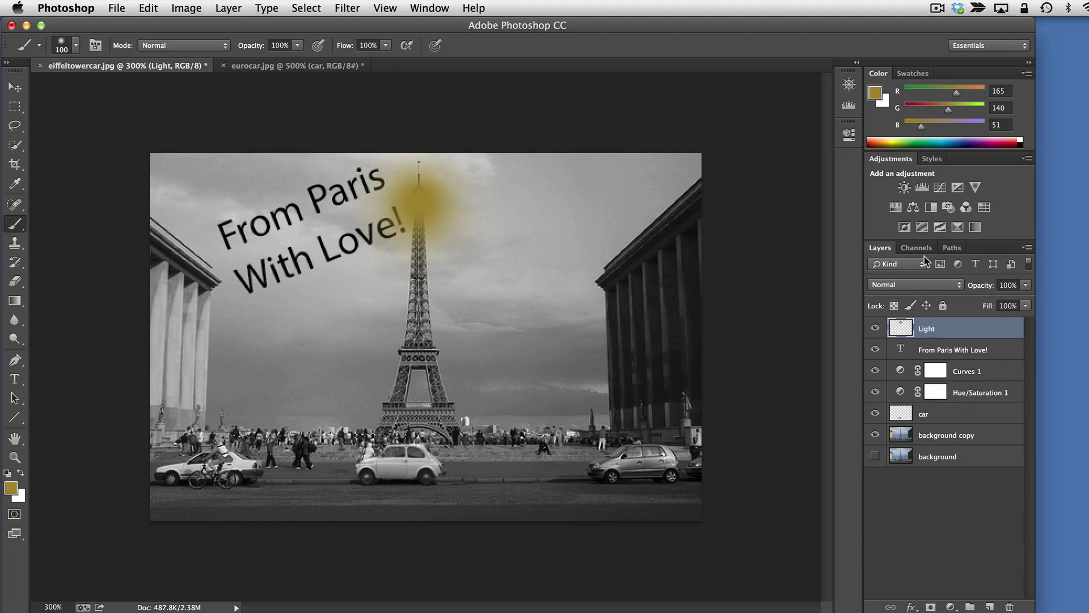
left_click(848, 86)
left_click(848, 87)
left_click(425, 9)
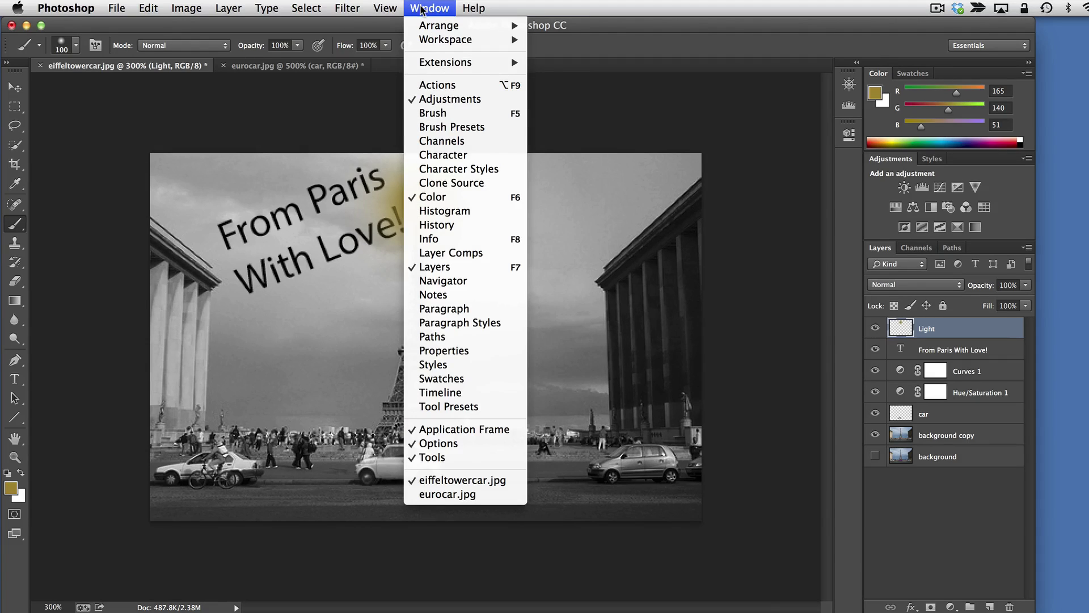
left_click(492, 228)
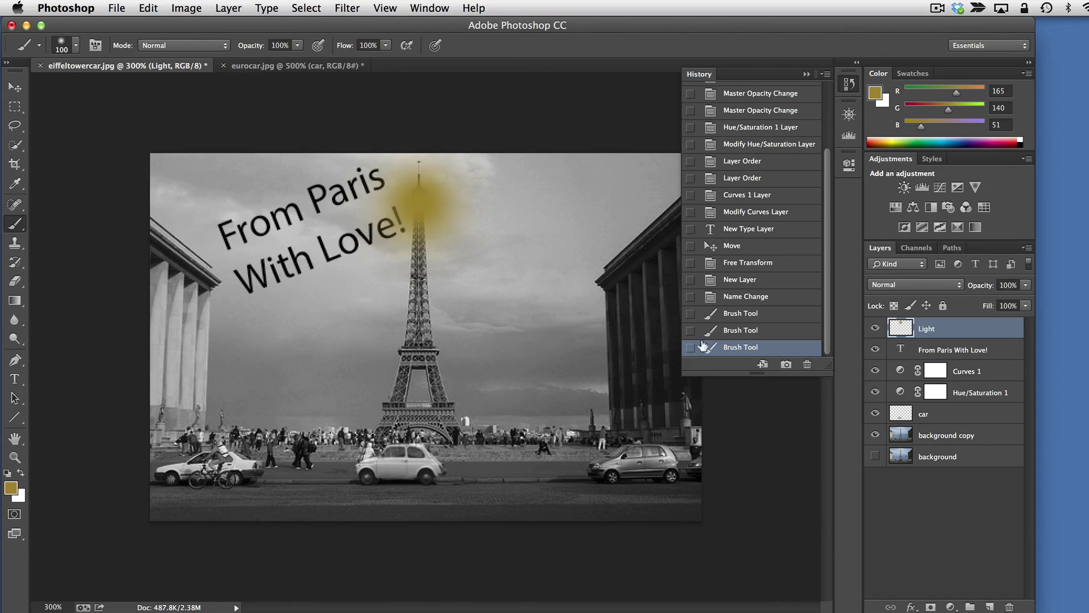
left_click(765, 329)
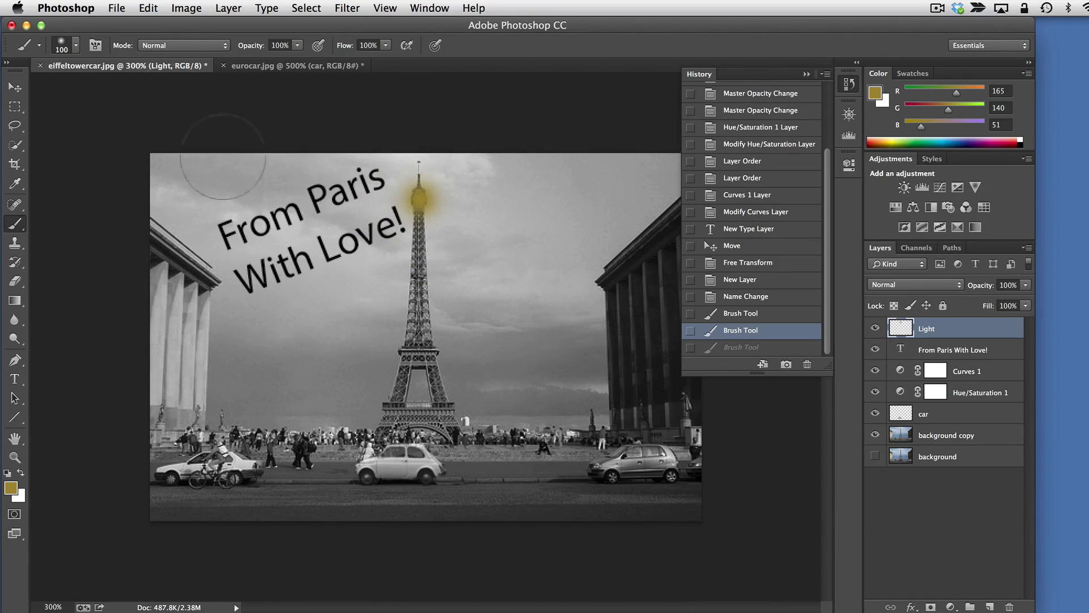
Dab a gold glow on the tower's top with the soft 65 px brush, and nudge the Light layer slightly into place
left_click(75, 48)
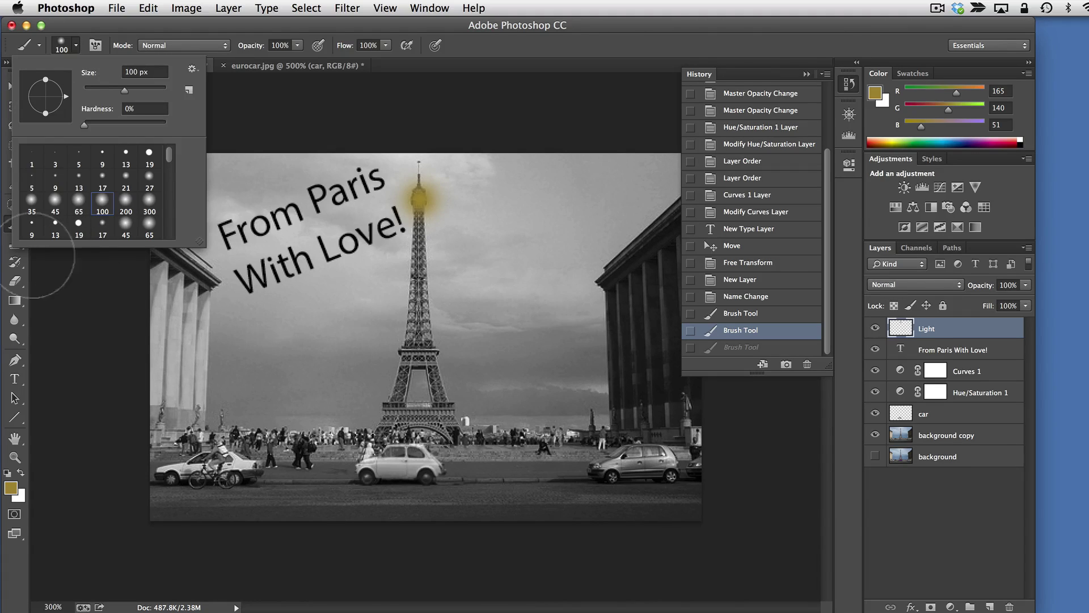
left_click(77, 200)
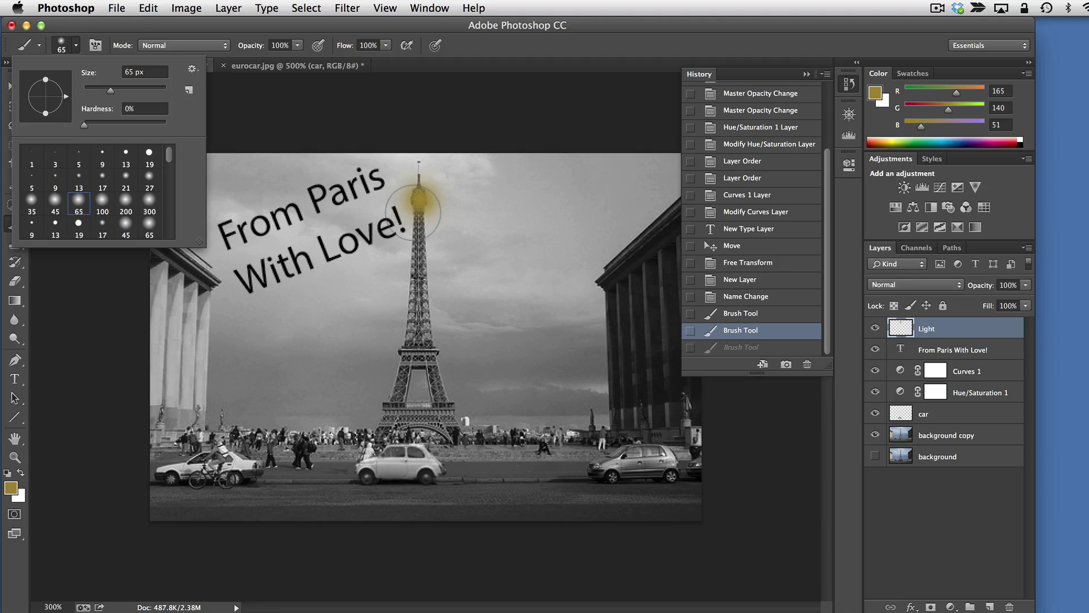
left_click(419, 201)
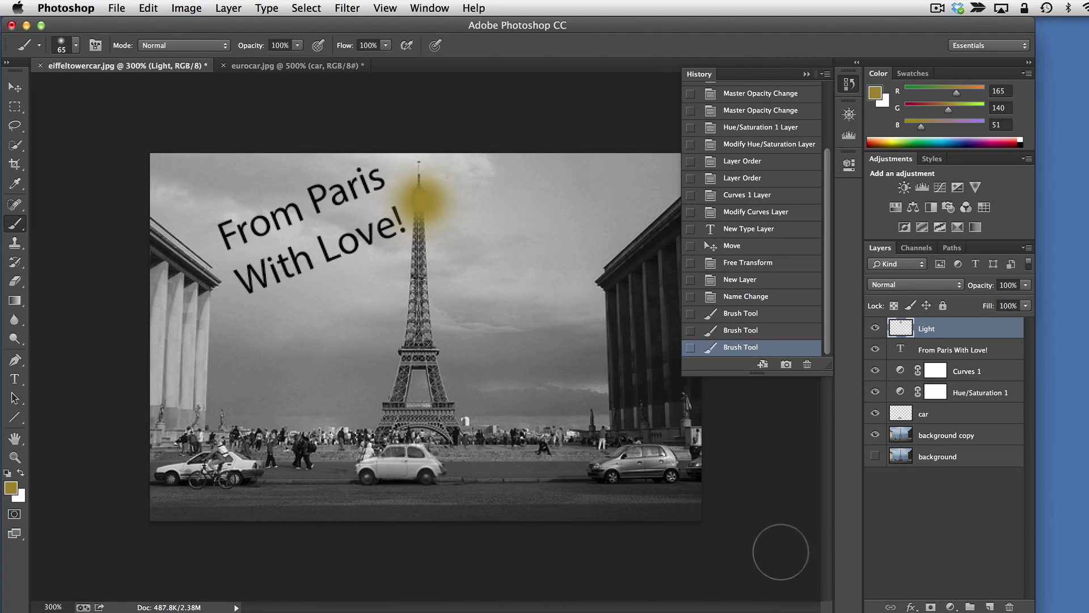
left_click(15, 86)
key("Up")
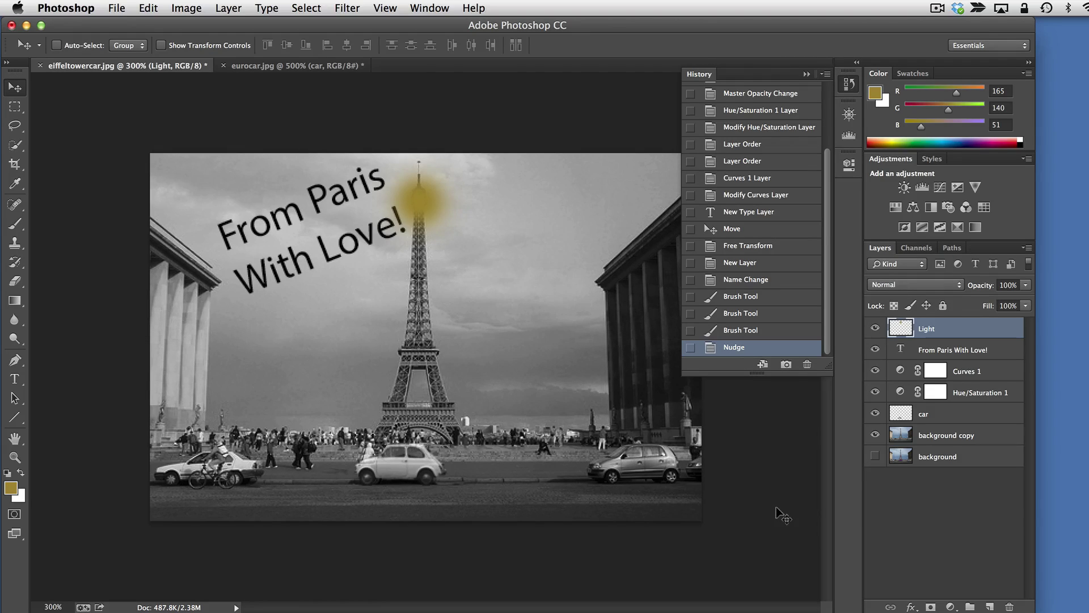
left_click(852, 90)
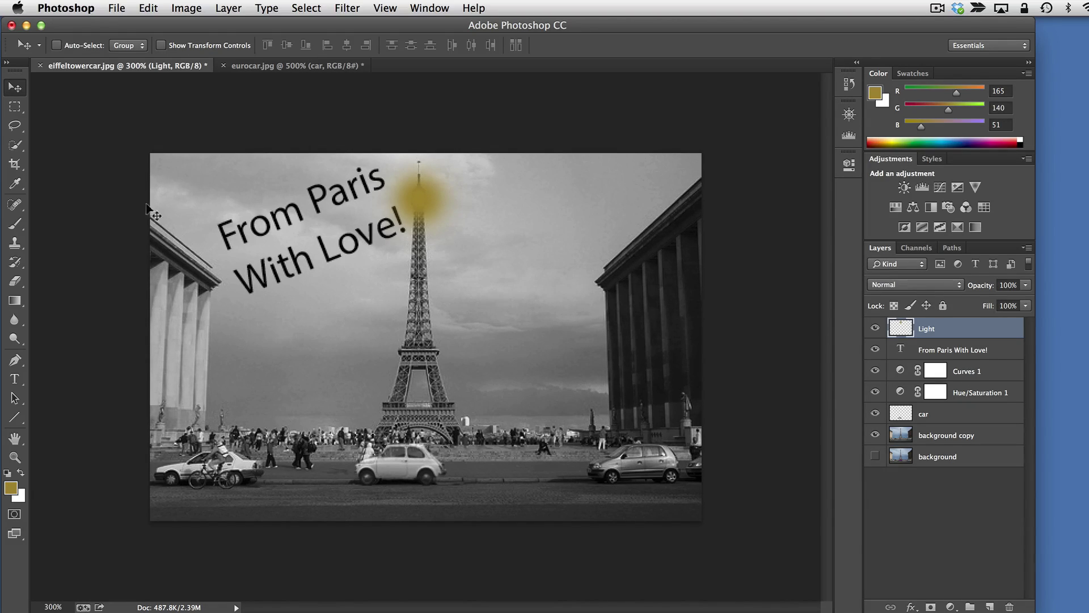
left_click(15, 379)
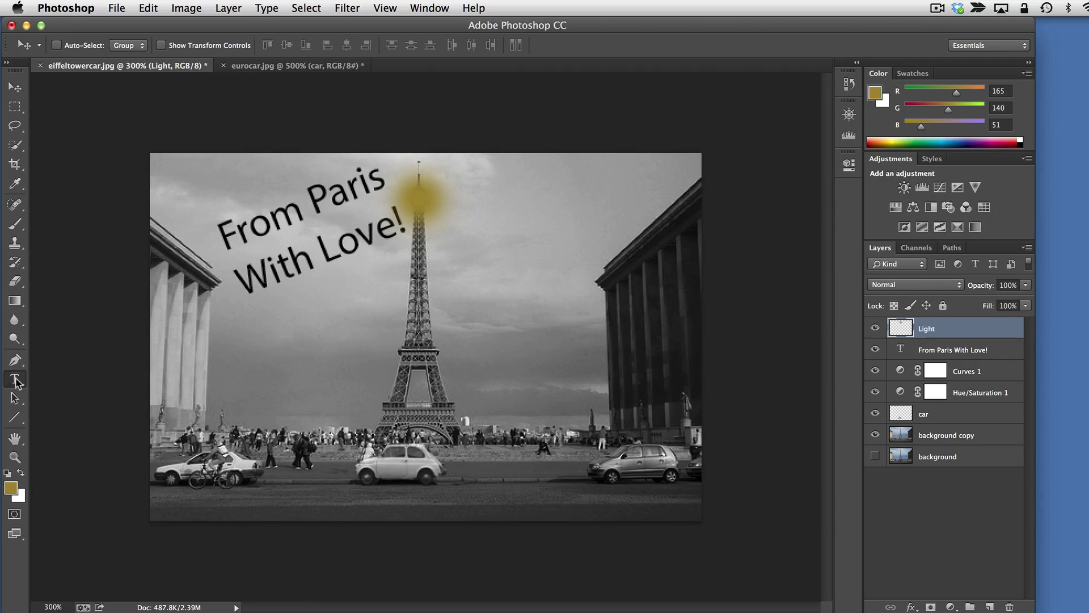
left_click(475, 191)
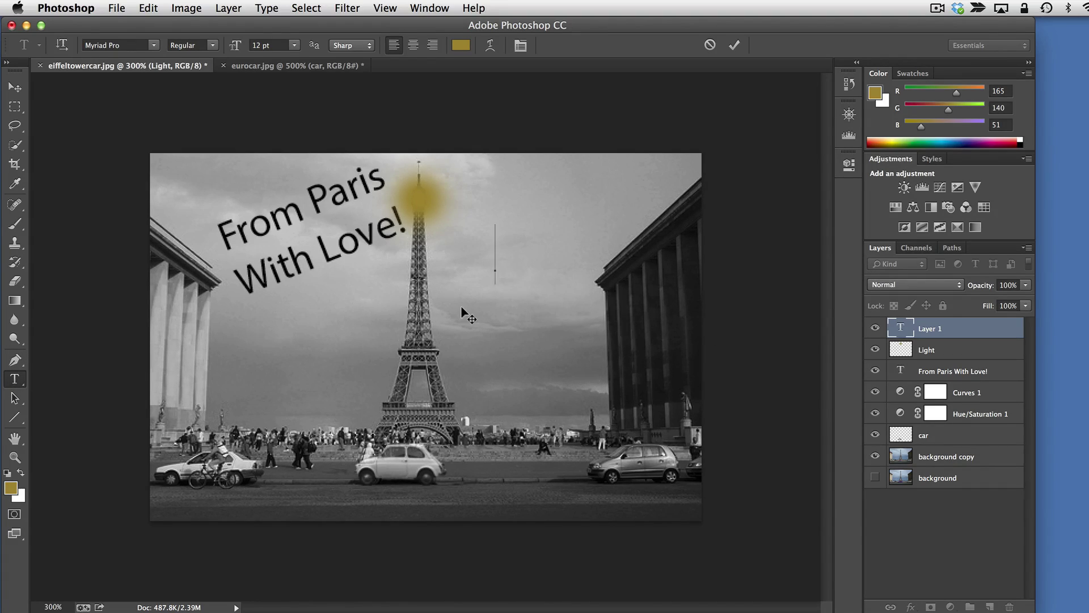
left_click(1008, 605)
left_click(1009, 606)
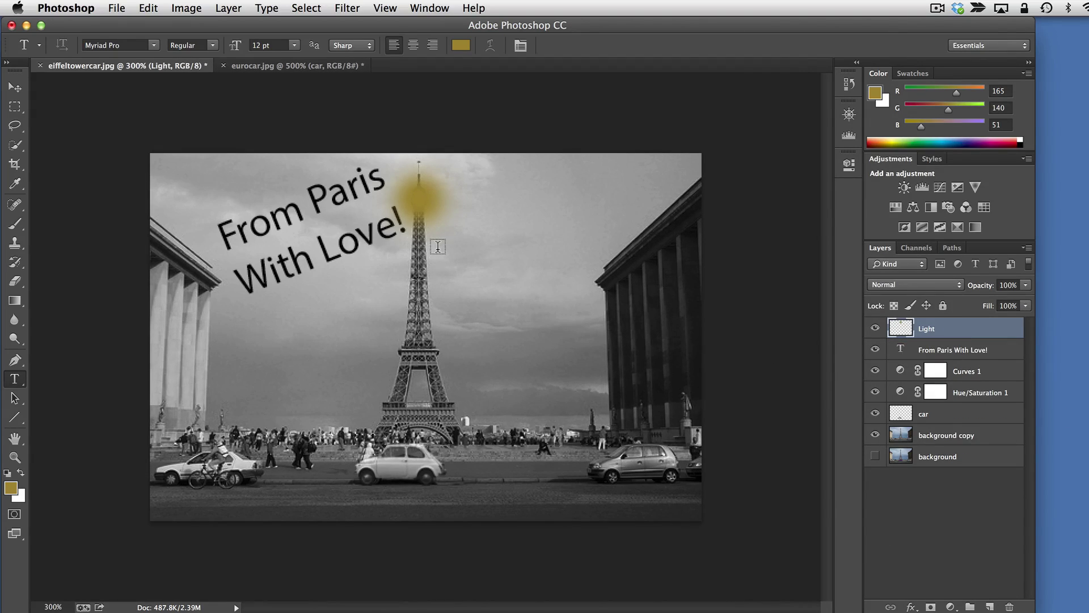
Draw a paragraph text box between the tower and the right-hand building and enter "this is a long sentence" in it
left_click_drag(439, 249, 644, 376)
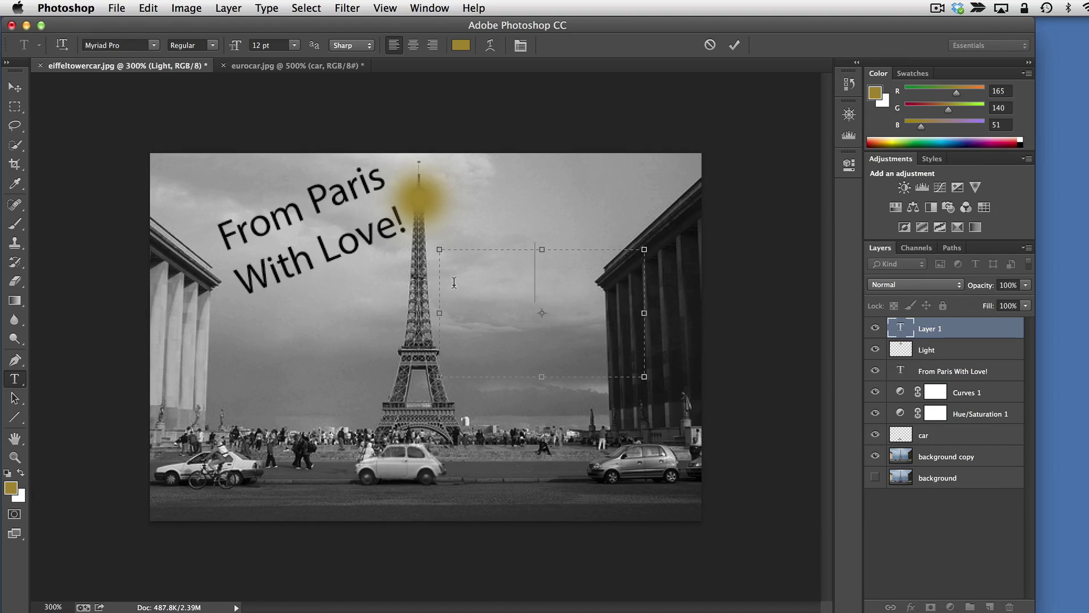
type("this is")
type("g")
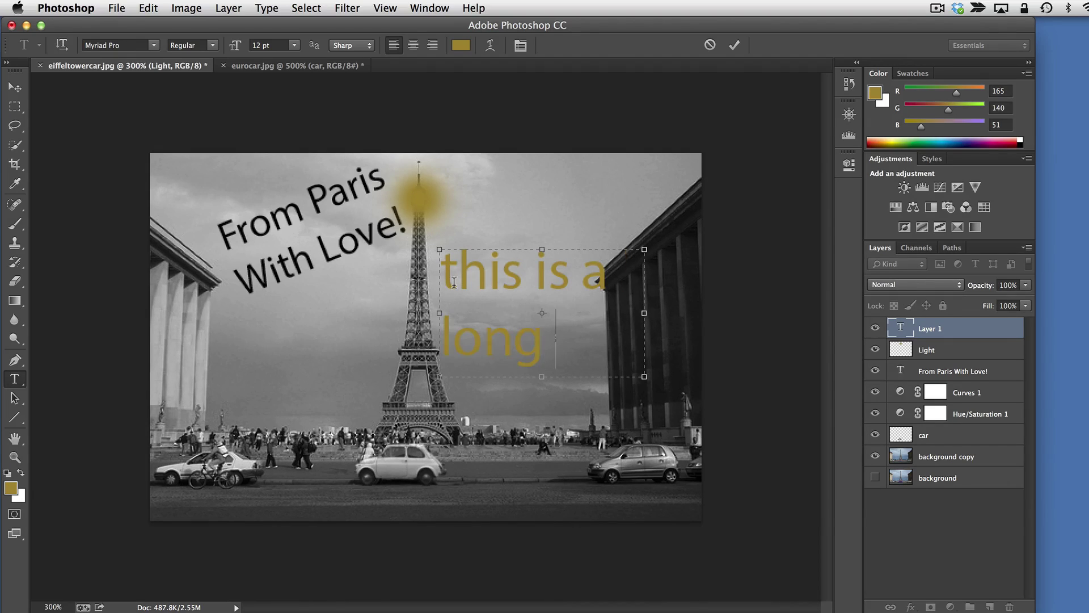
type(" se")
key("BackSpace")
key("BackSpace")
Enlarge the paragraph text box, extend its left edge across the tower, and shrink it until only one line of text fits
left_click_drag(644, 377, 691, 487)
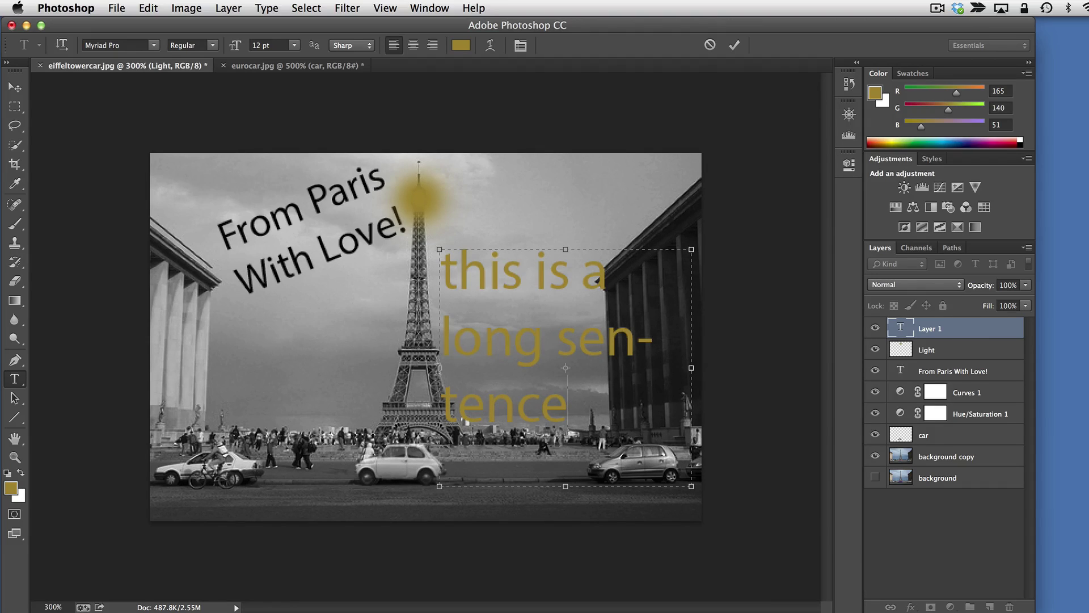
left_click_drag(437, 366, 330, 361)
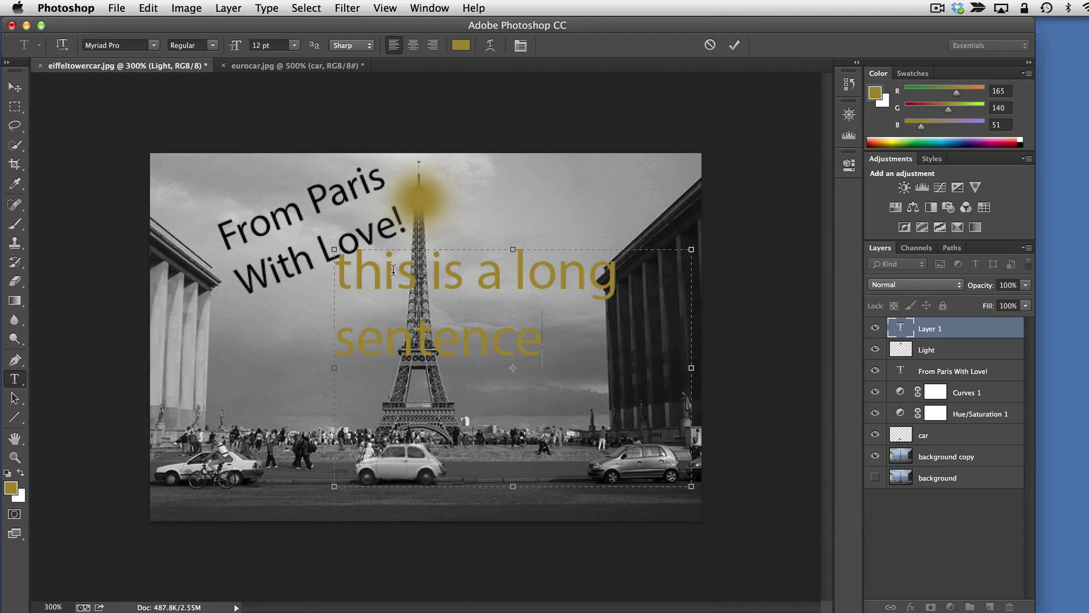
left_click_drag(691, 487, 630, 349)
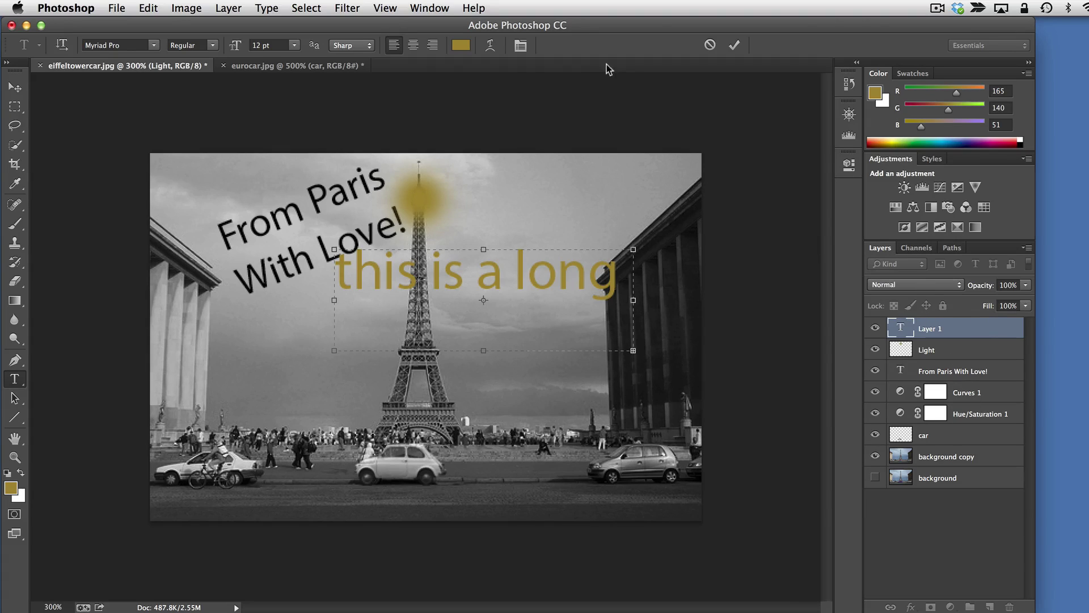
Make the text box taller and narrower so the sentence wraps, and turn off Hyphenate in the paragraph settings
left_click(520, 48)
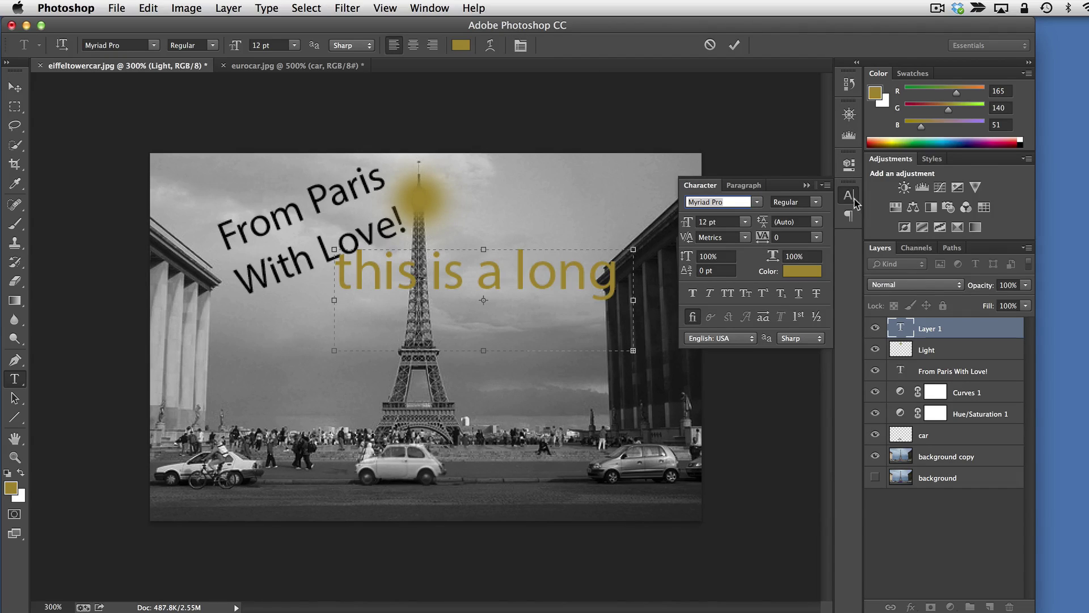
left_click(733, 186)
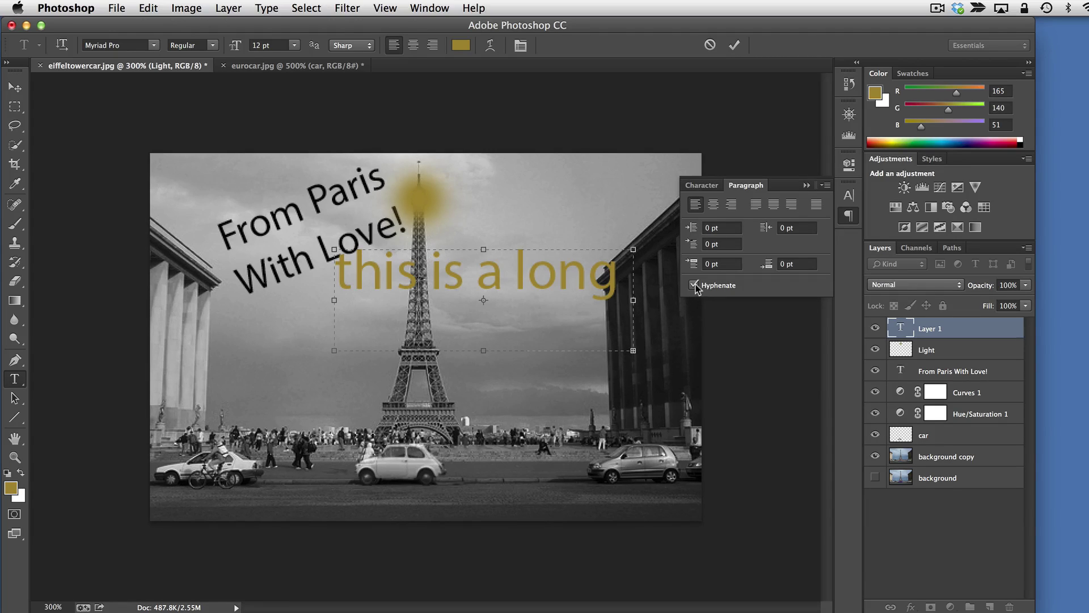
left_click_drag(632, 351, 632, 422)
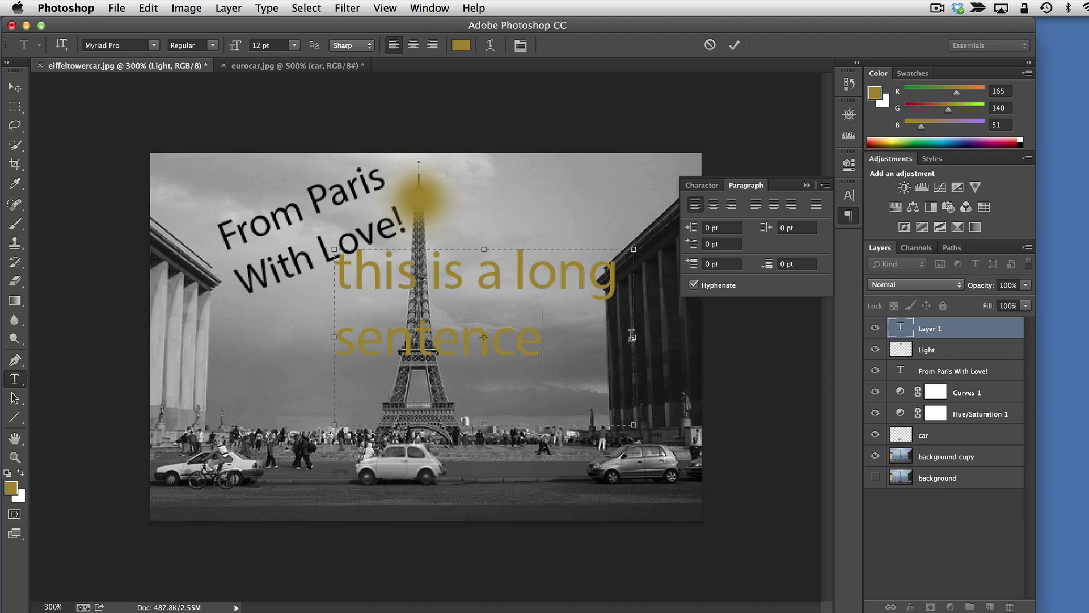
left_click_drag(630, 337, 571, 337)
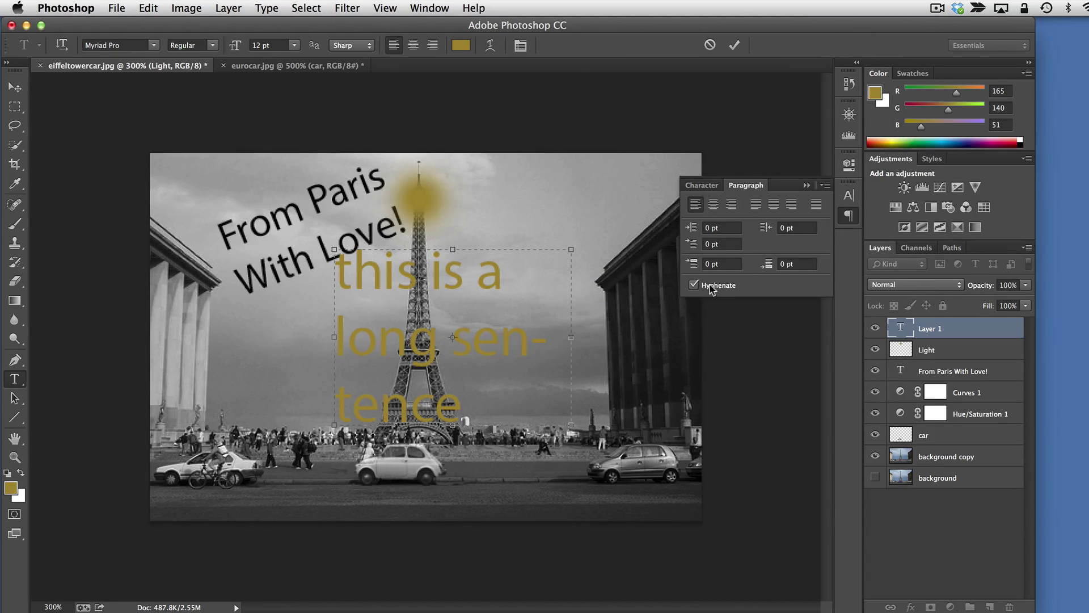
left_click(694, 285)
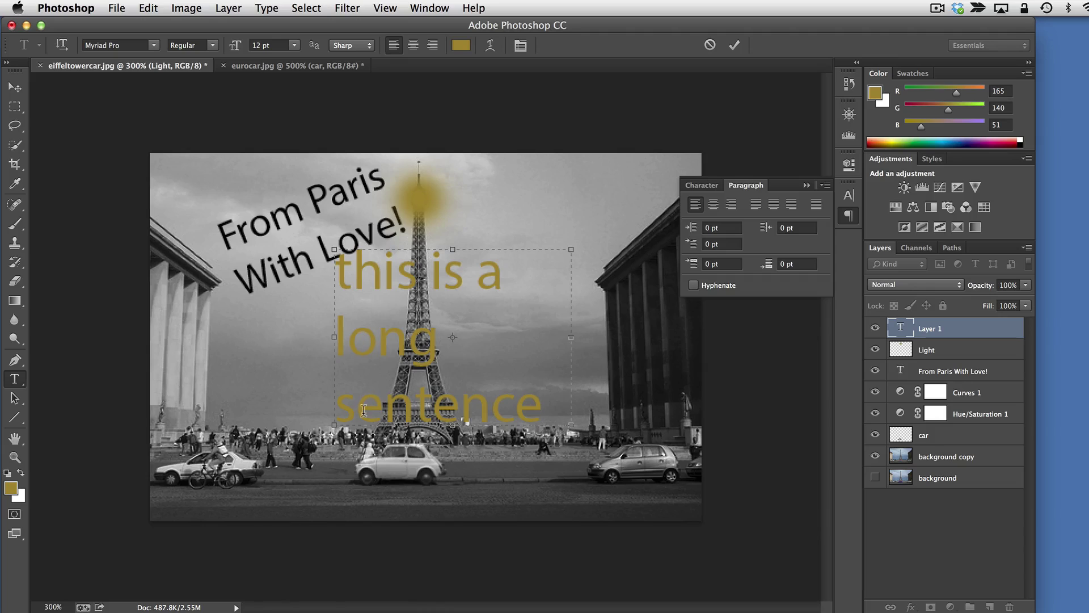
left_click(692, 286)
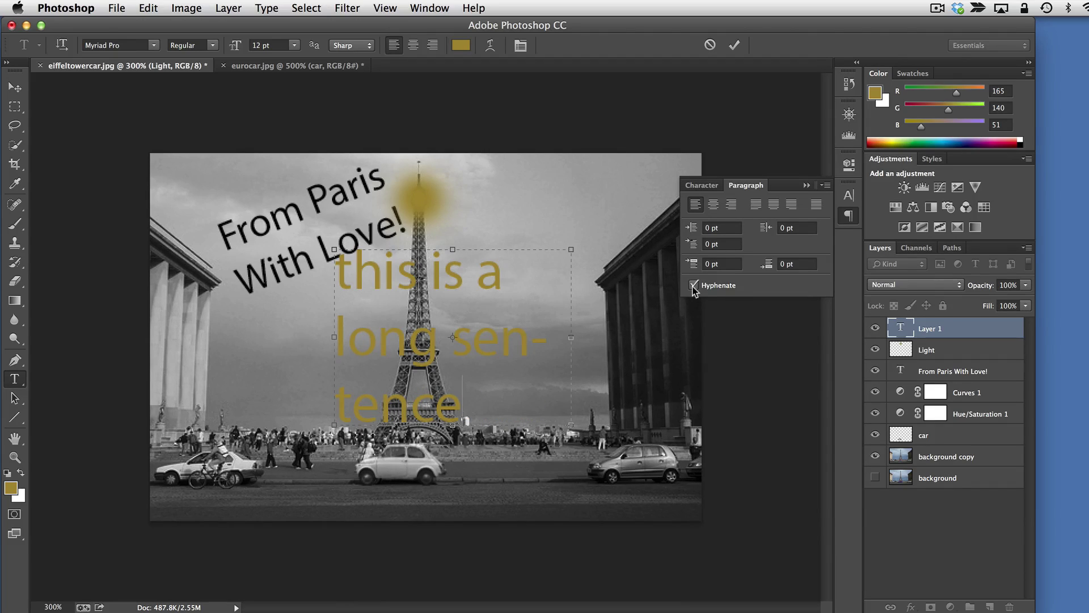
left_click(694, 286)
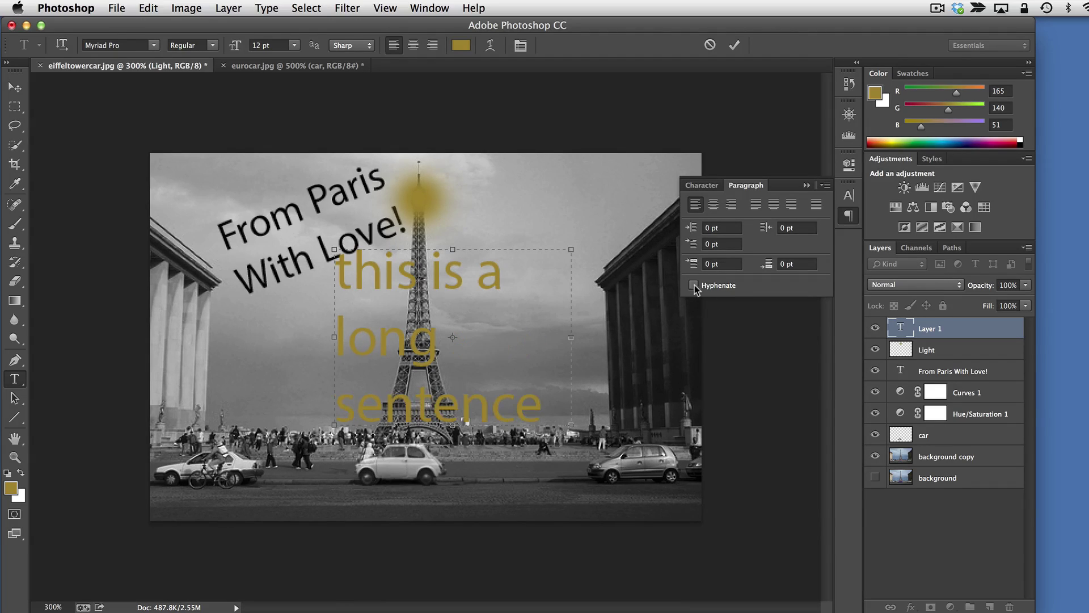
left_click(850, 215)
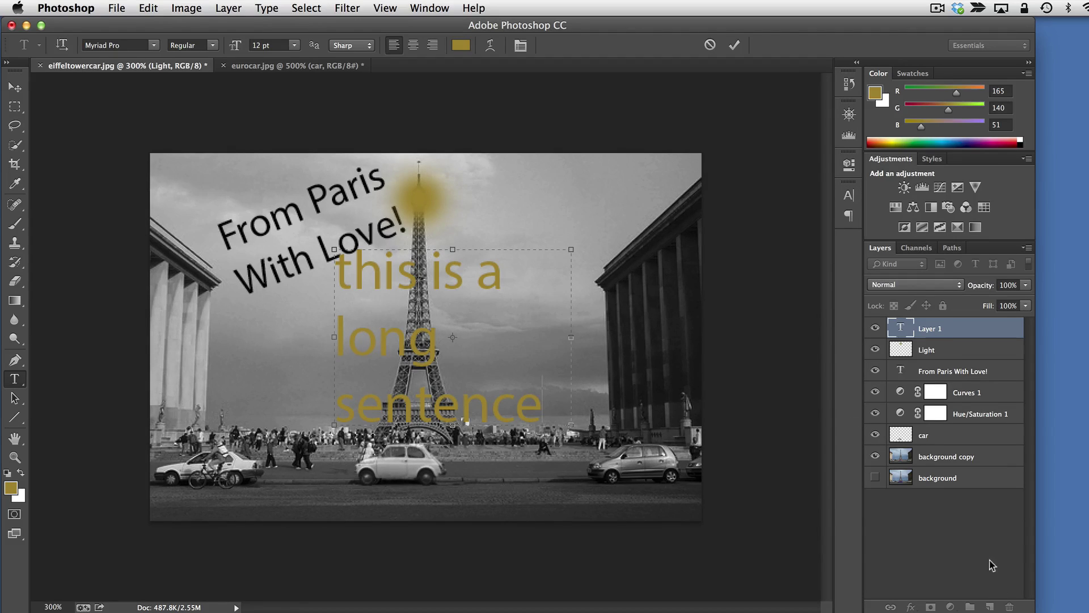
Delete the "this is a long sentence" text layer
left_click(1005, 606)
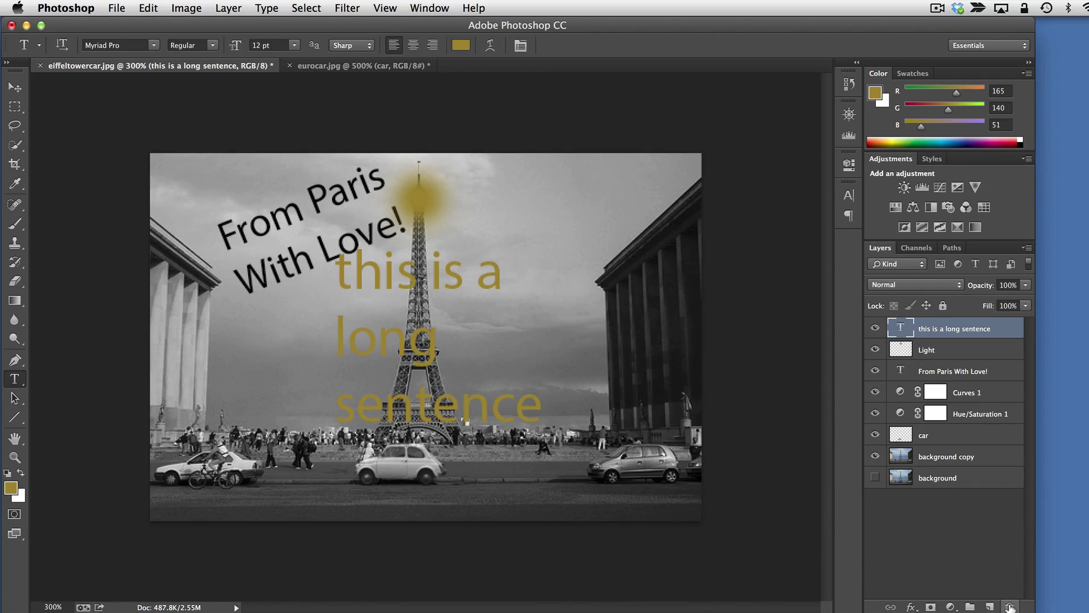
left_click(1009, 606)
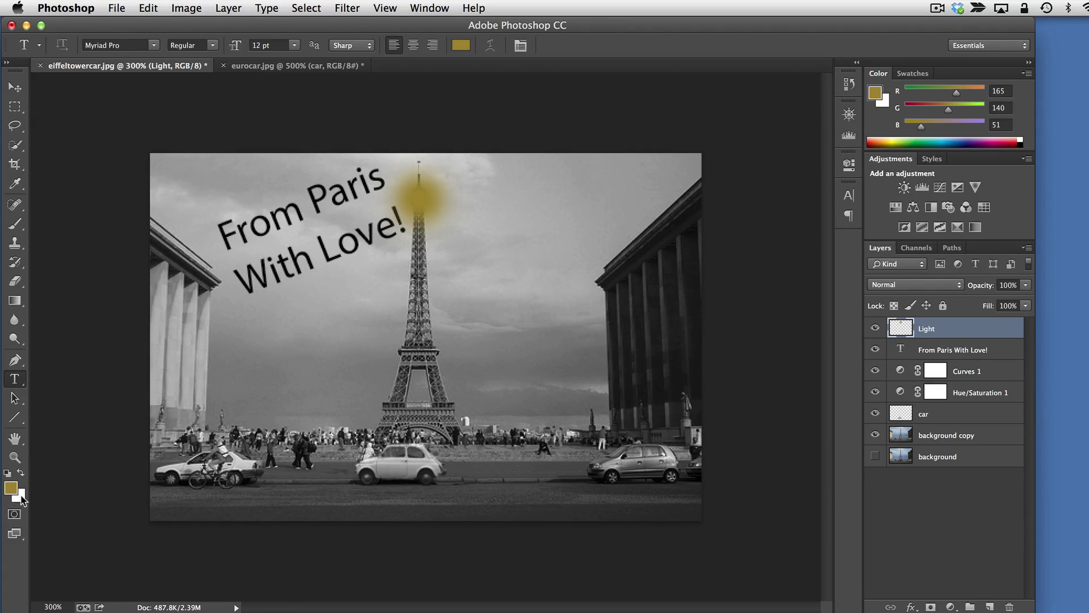
left_click(21, 474)
left_click(21, 474)
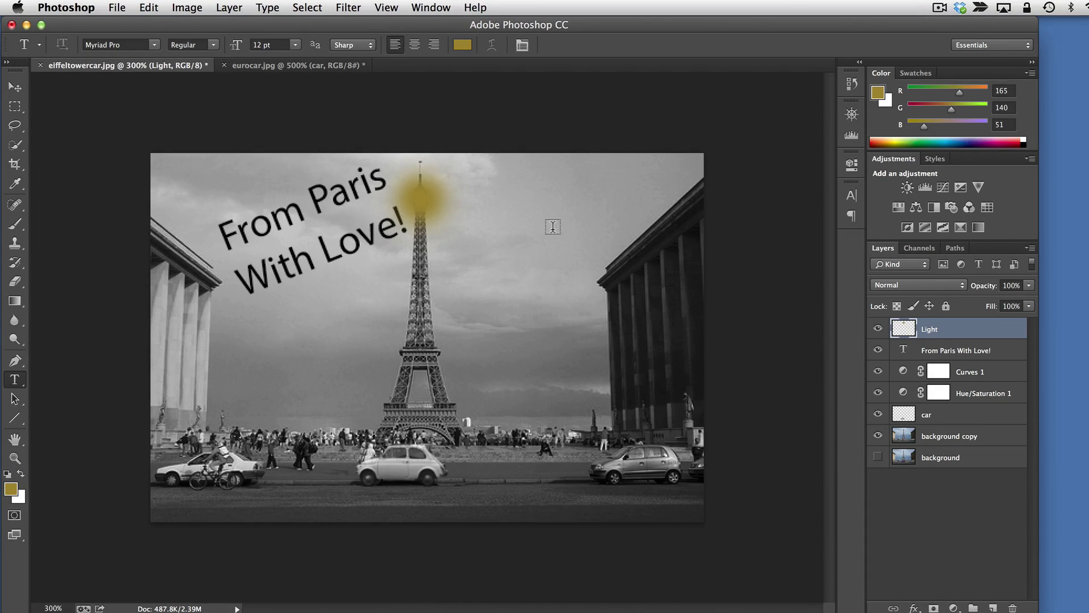
Save the composite as eiffeltowercar.psd in Photoshop format with Layers, the embedded colour profile and Maximize Compatibility enabled
left_click(118, 7)
left_click(152, 162)
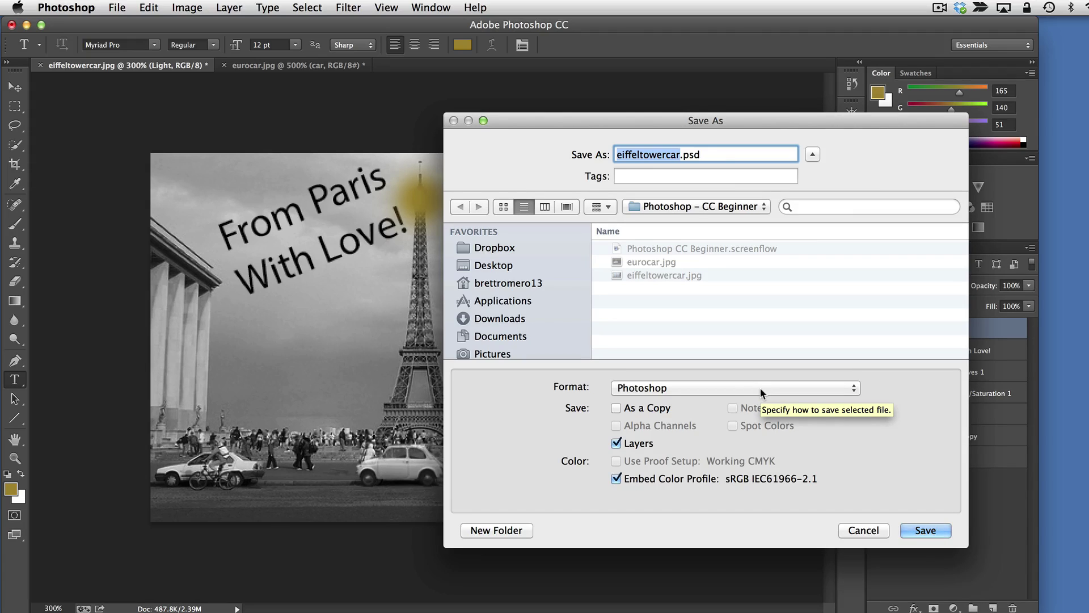
left_click(670, 390)
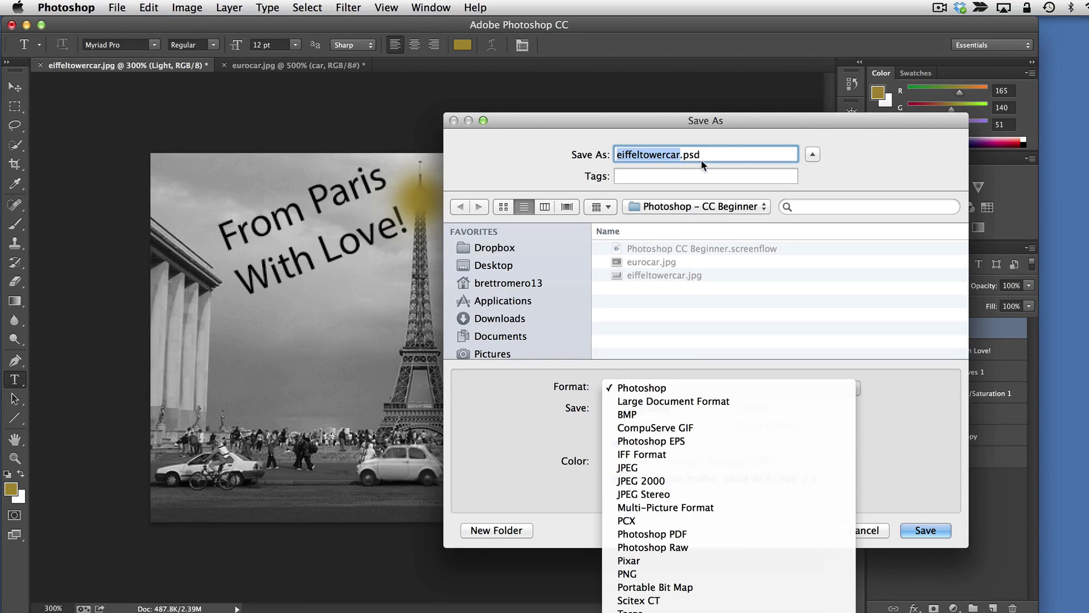
left_click(719, 131)
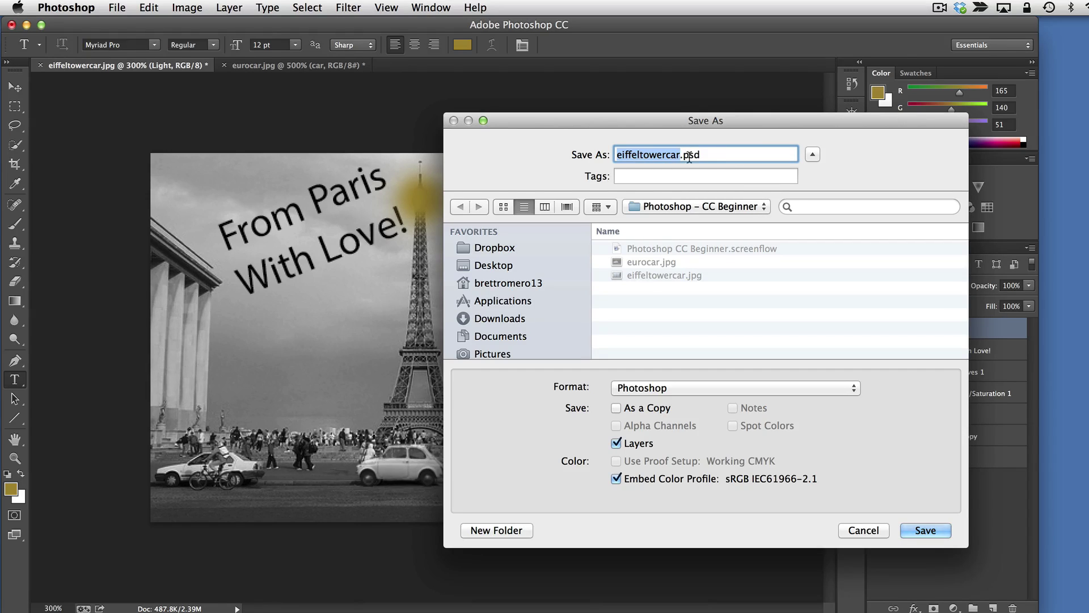
left_click(928, 529)
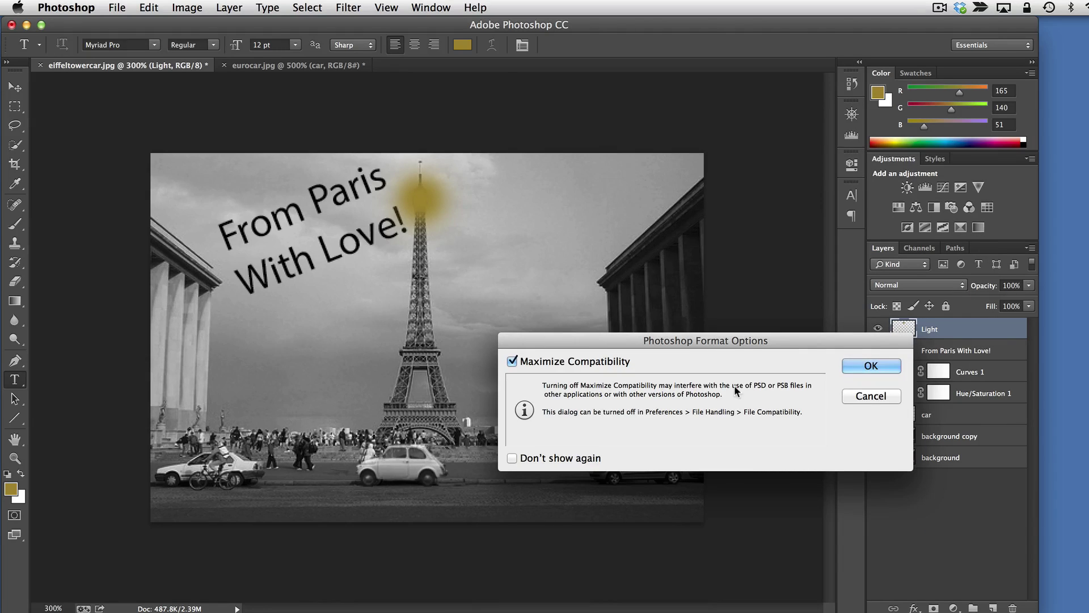
left_click(871, 366)
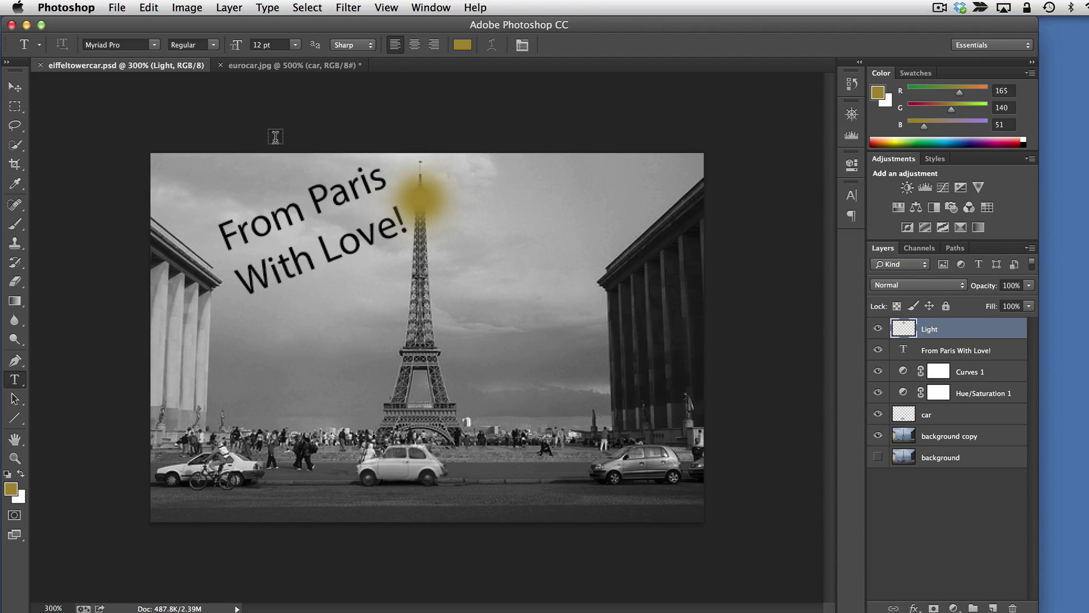
left_click(116, 7)
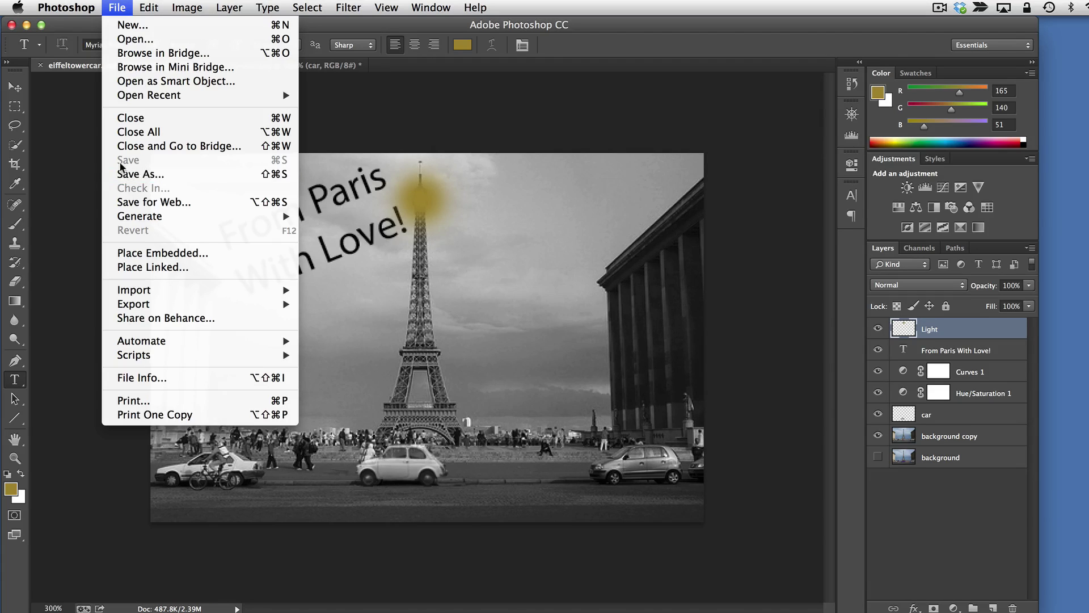
left_click(151, 180)
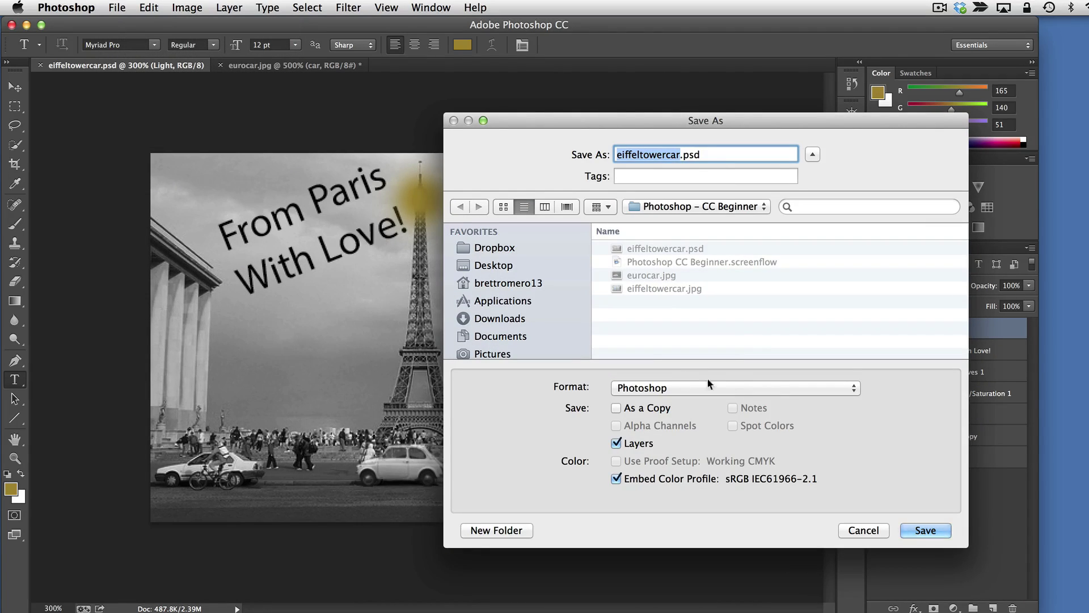
left_click(828, 391)
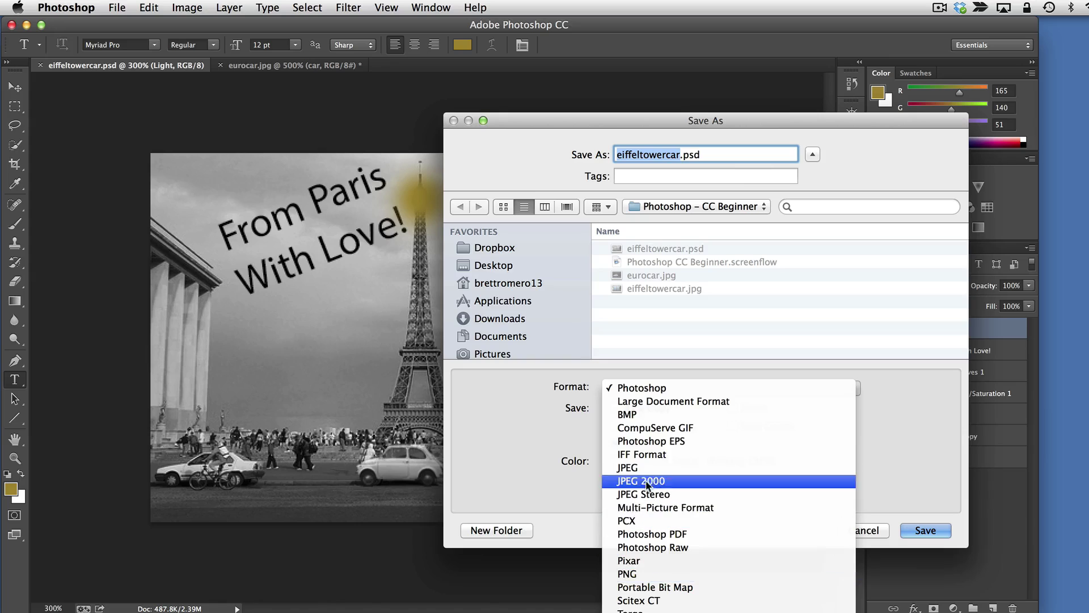
left_click(886, 502)
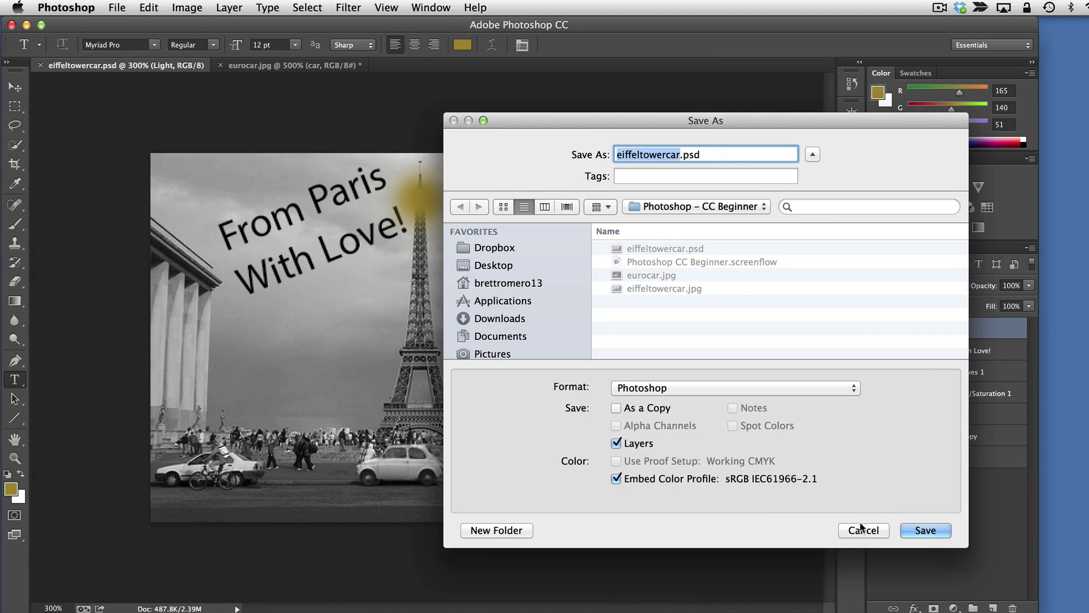
left_click(865, 530)
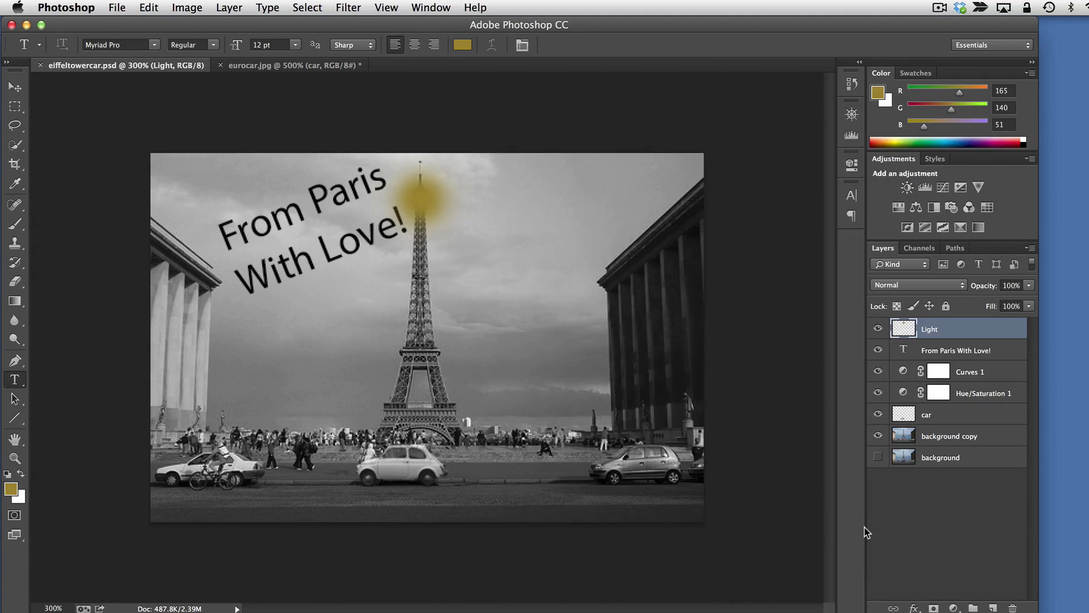
Begin a Save for Web export of the composite and choose the JPEG format with High compression quality
left_click(118, 8)
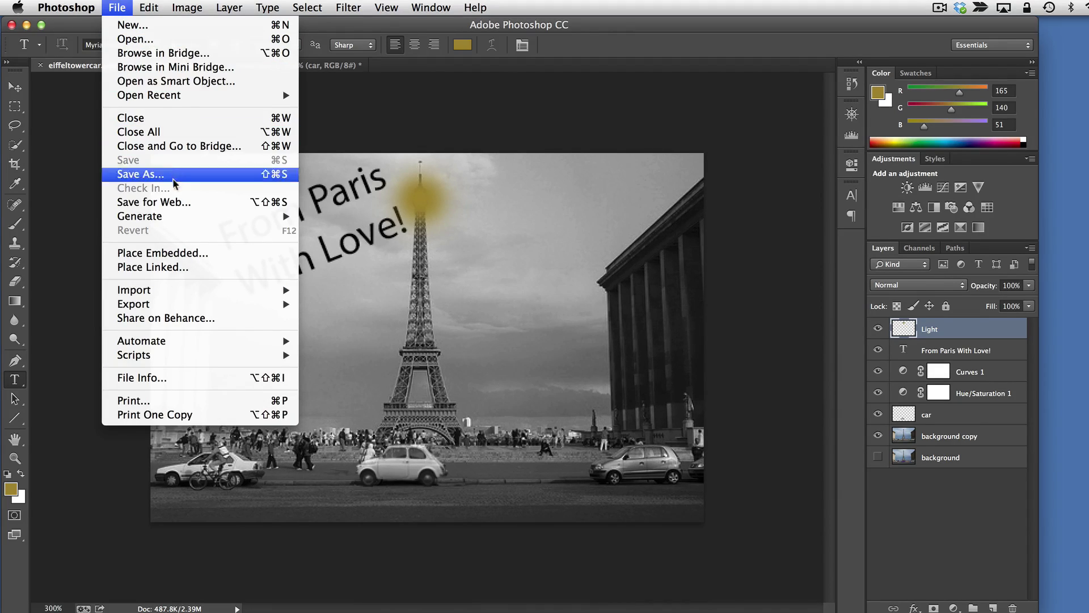
left_click(174, 203)
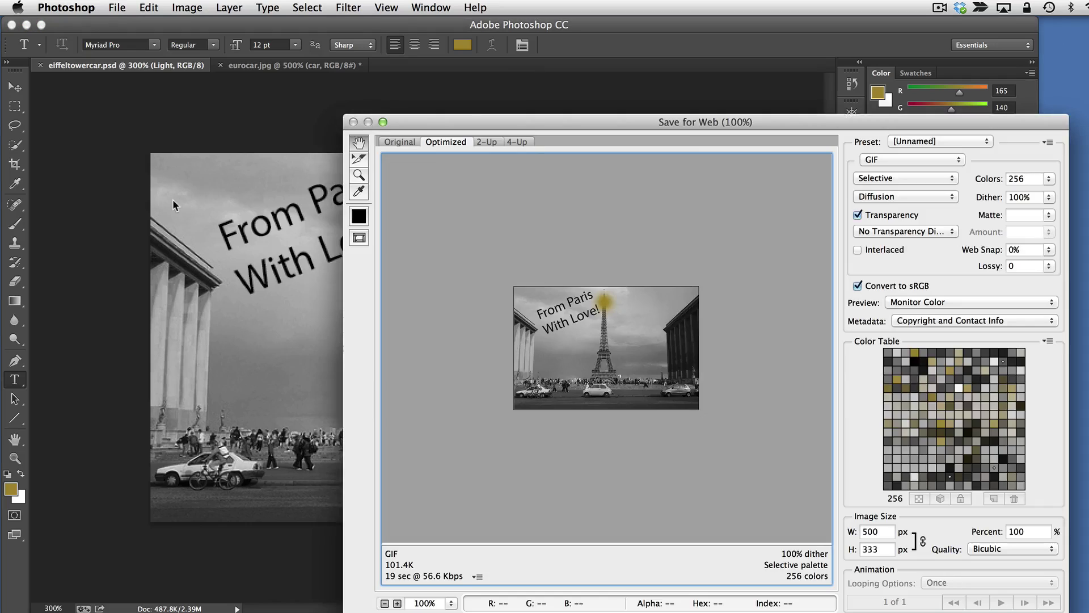
left_click_drag(584, 115, 400, 54)
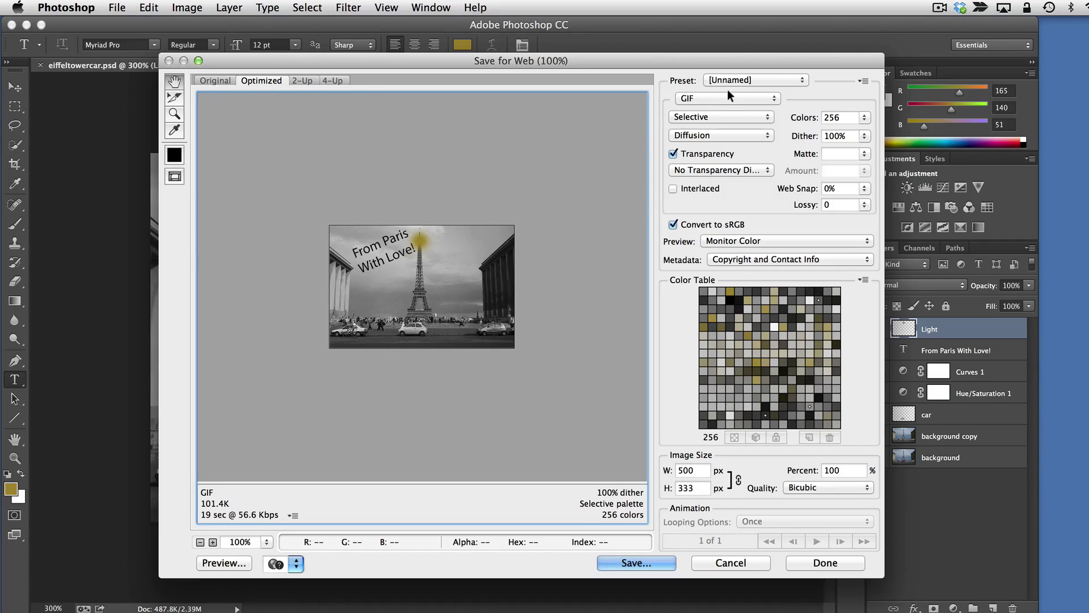
left_click(694, 99)
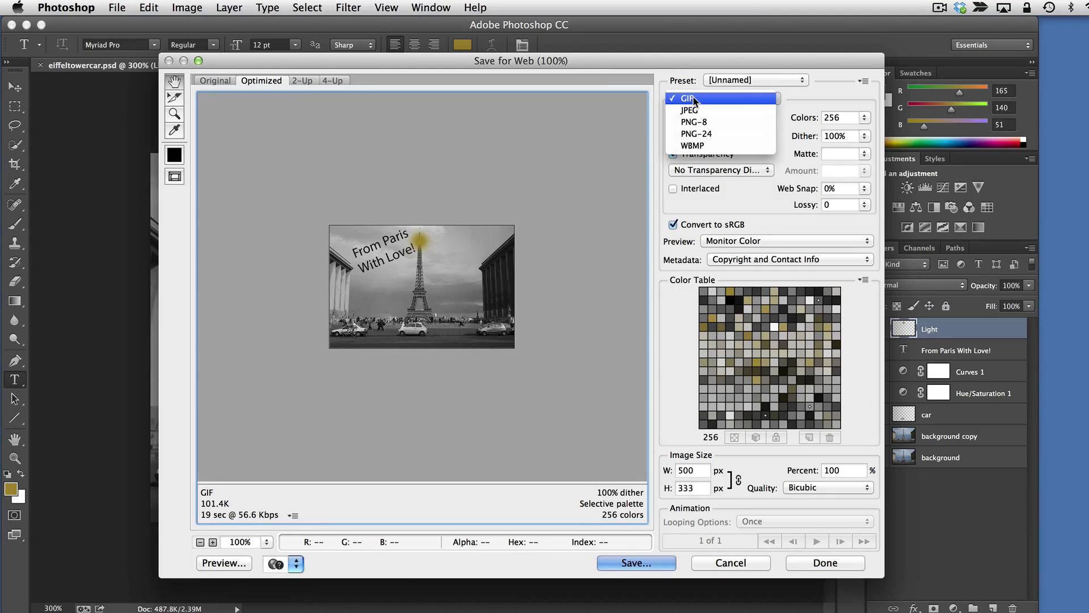
left_click(698, 110)
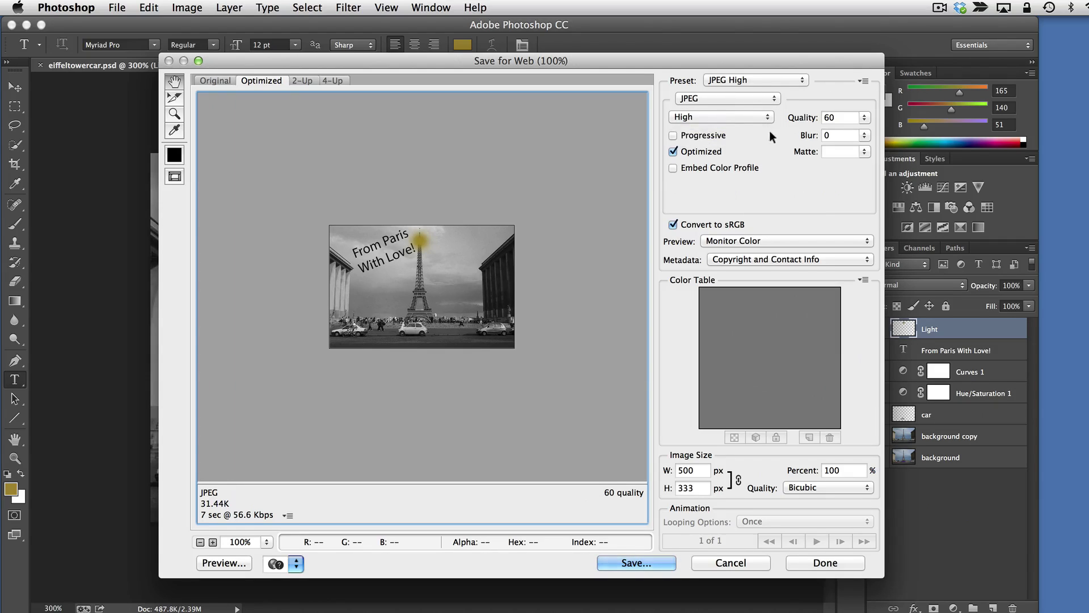
left_click(748, 113)
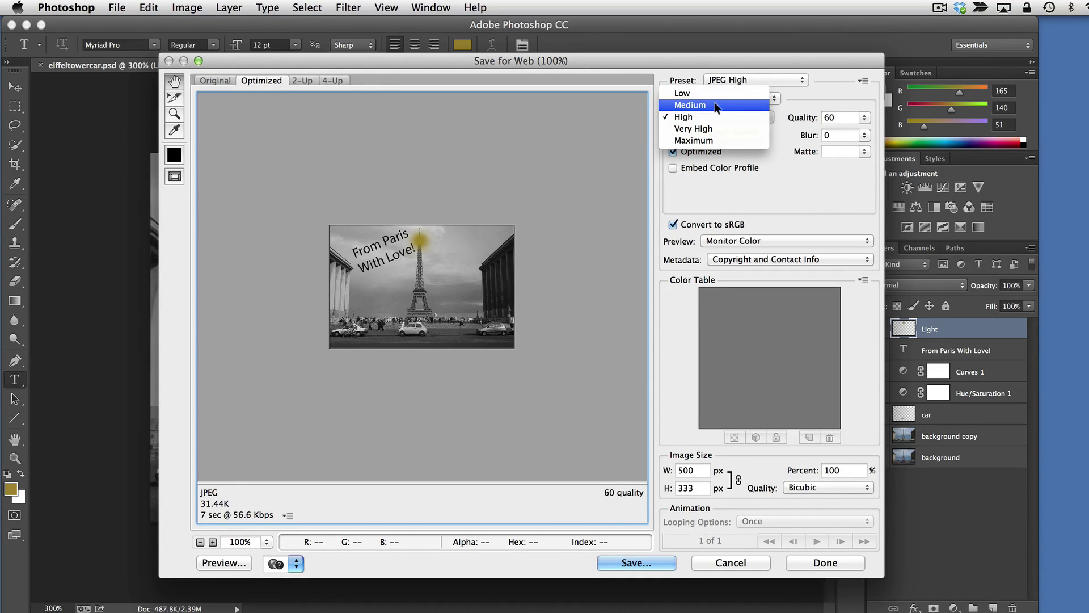
left_click(727, 116)
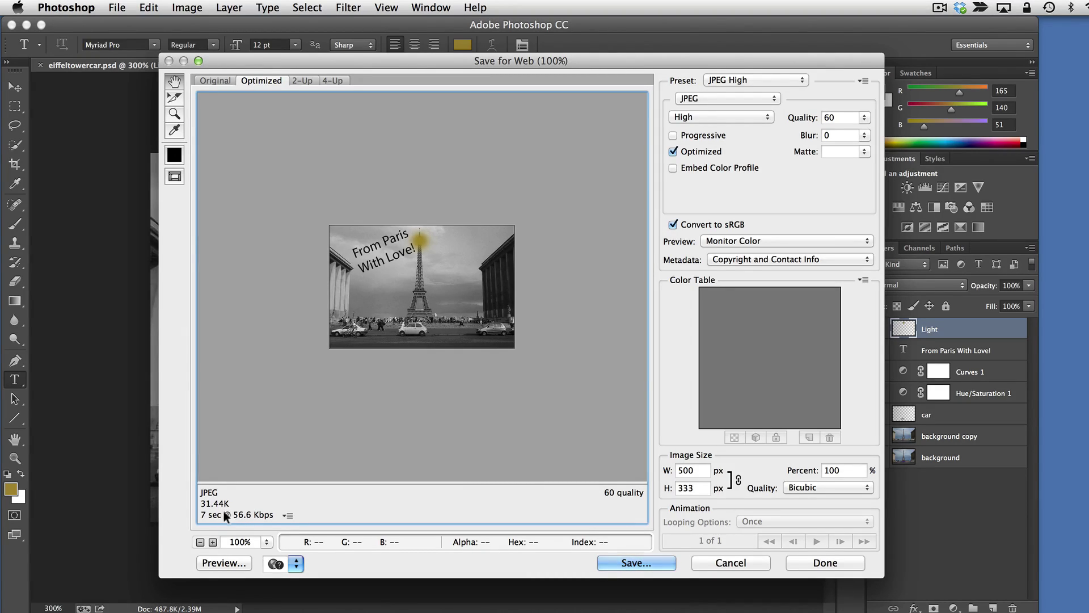
Set the exported image's width to 400 px, keeping width and height linked so the proportions are preserved
left_click(701, 471)
left_click_drag(701, 471, 658, 472)
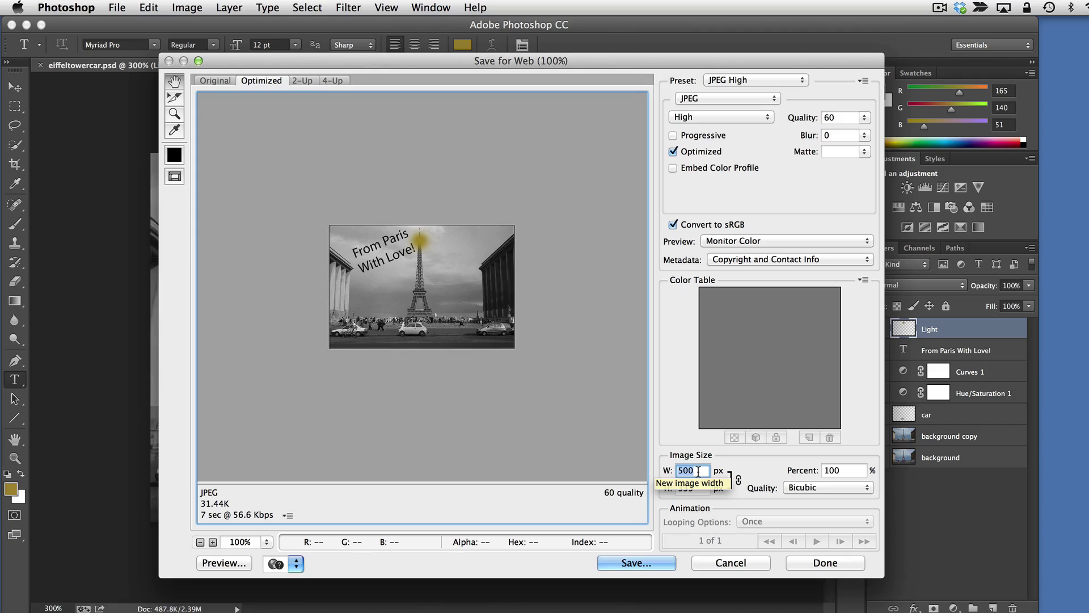
type("400")
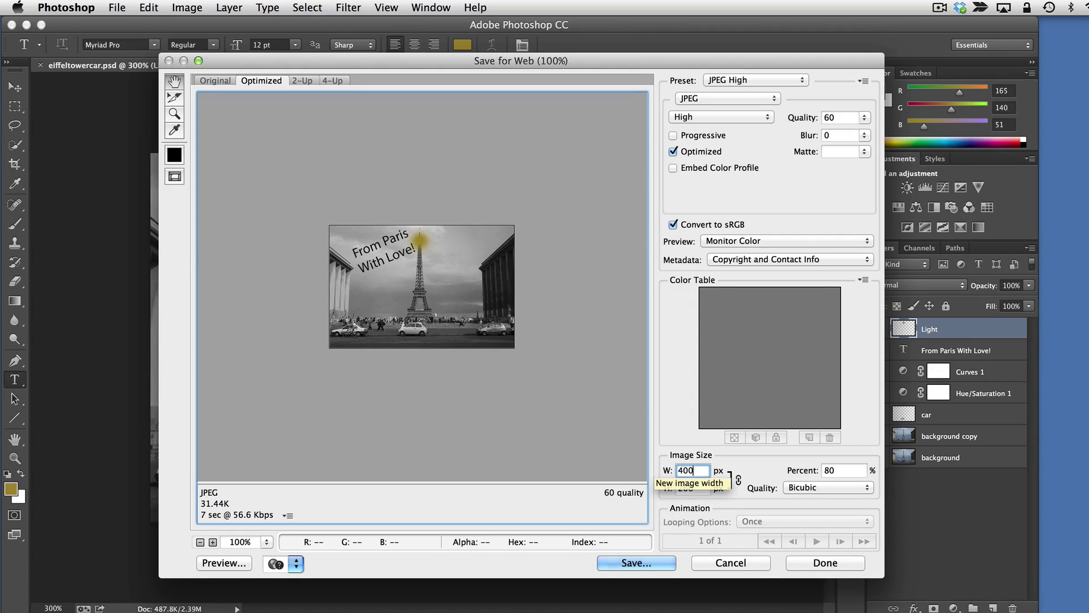
left_click(734, 480)
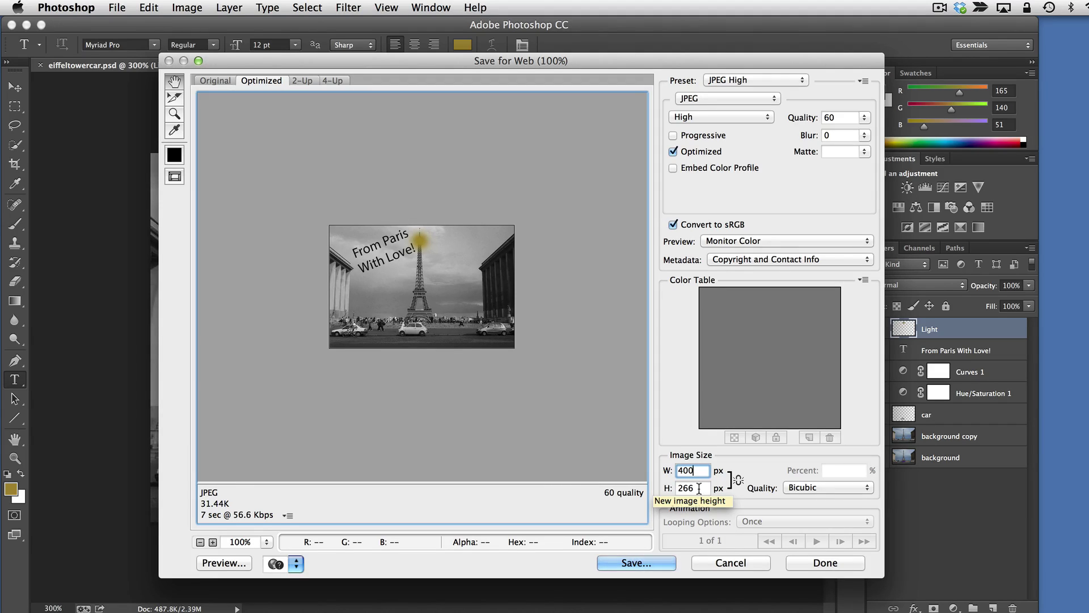
left_click(737, 479)
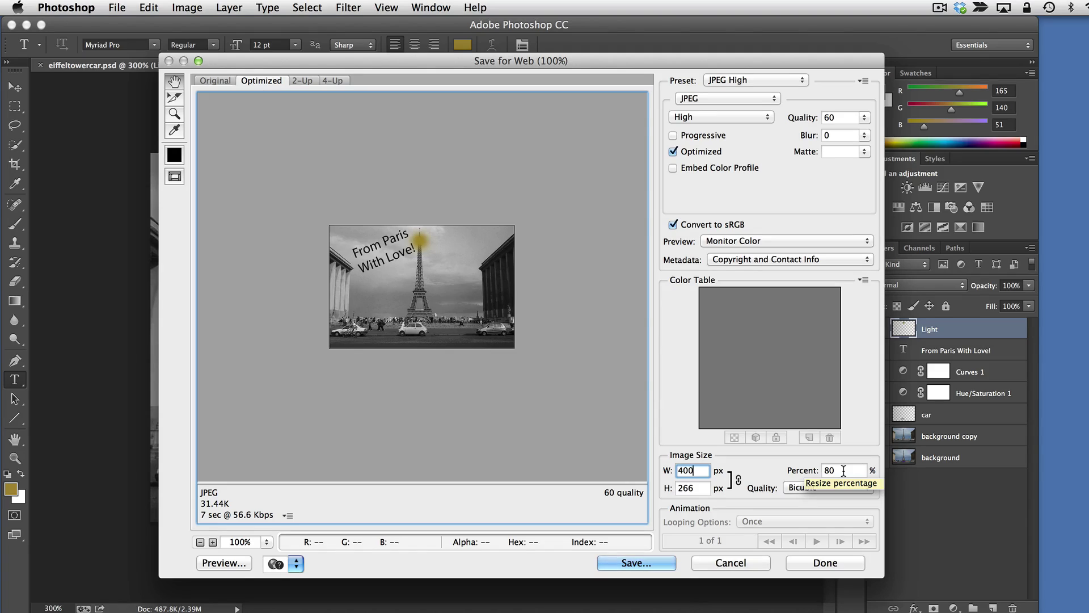
key("Tab")
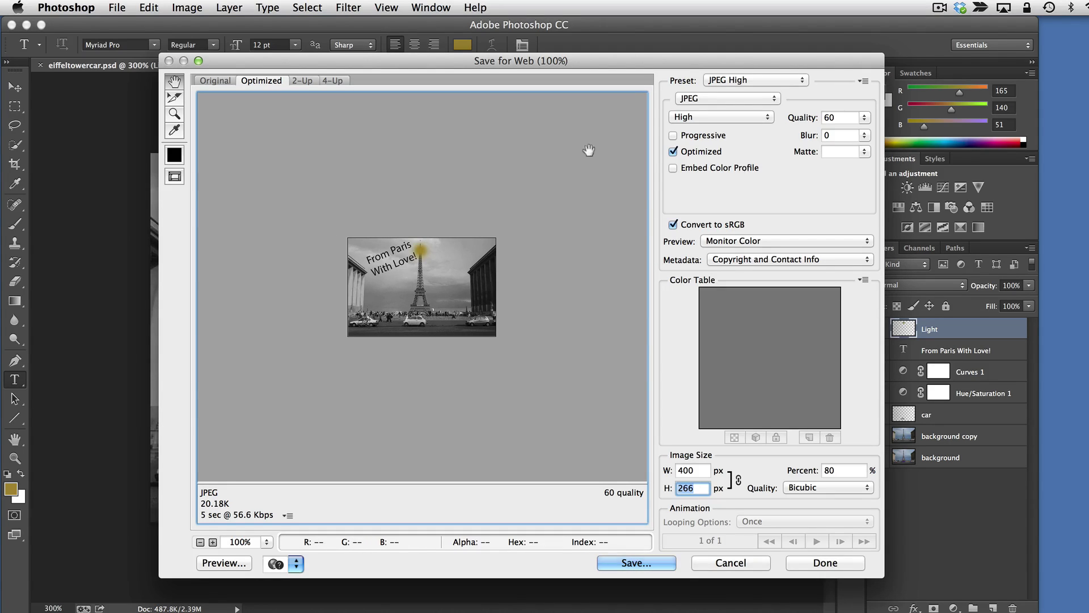
Keep JPEG as the export format and lower the compression quality to Medium
left_click(725, 98)
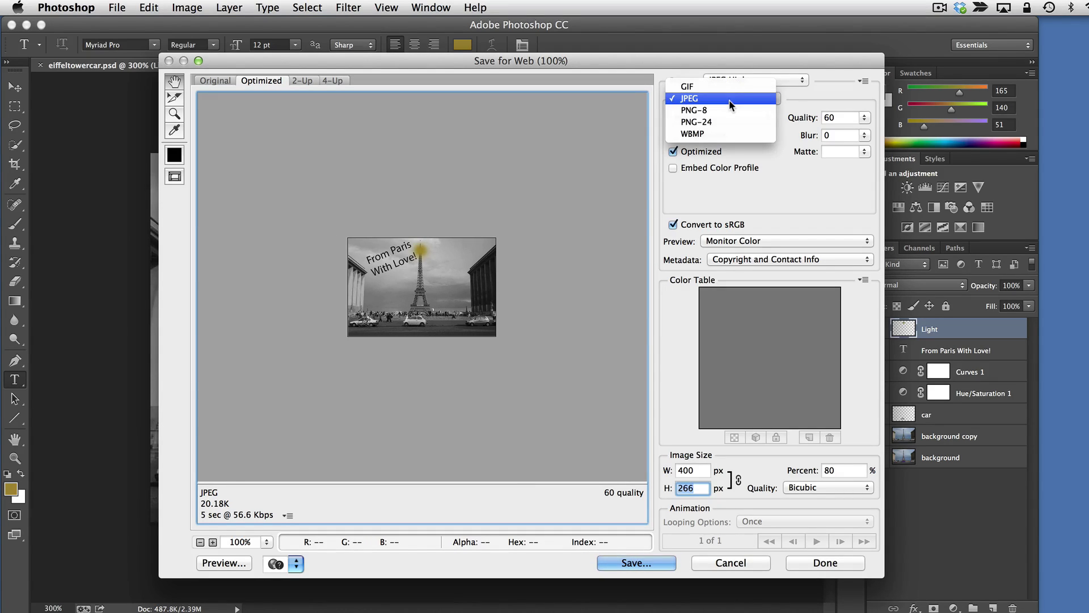
left_click(729, 100)
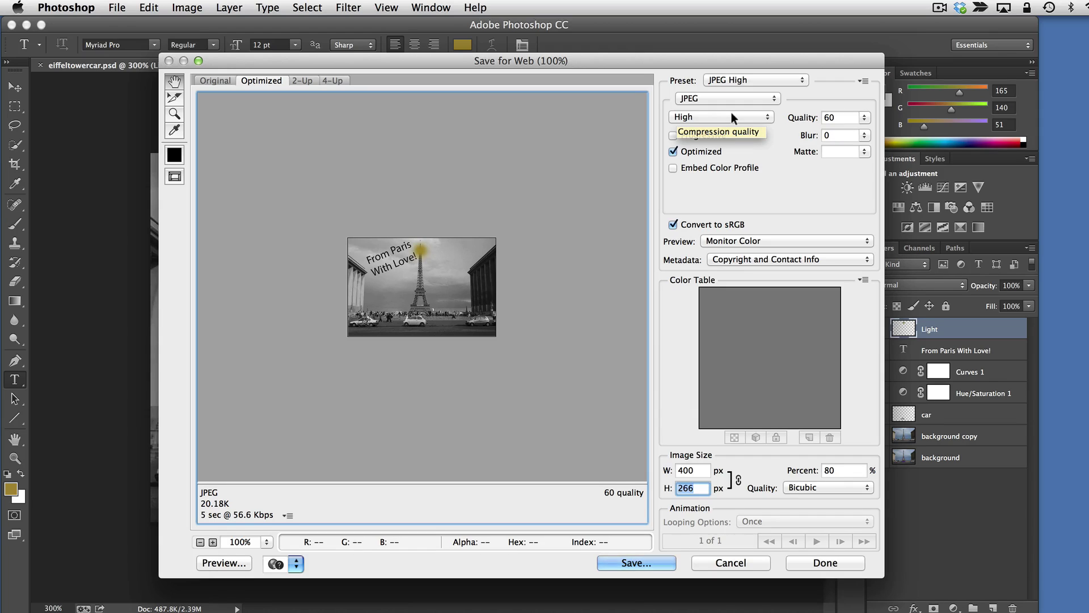
left_click(732, 114)
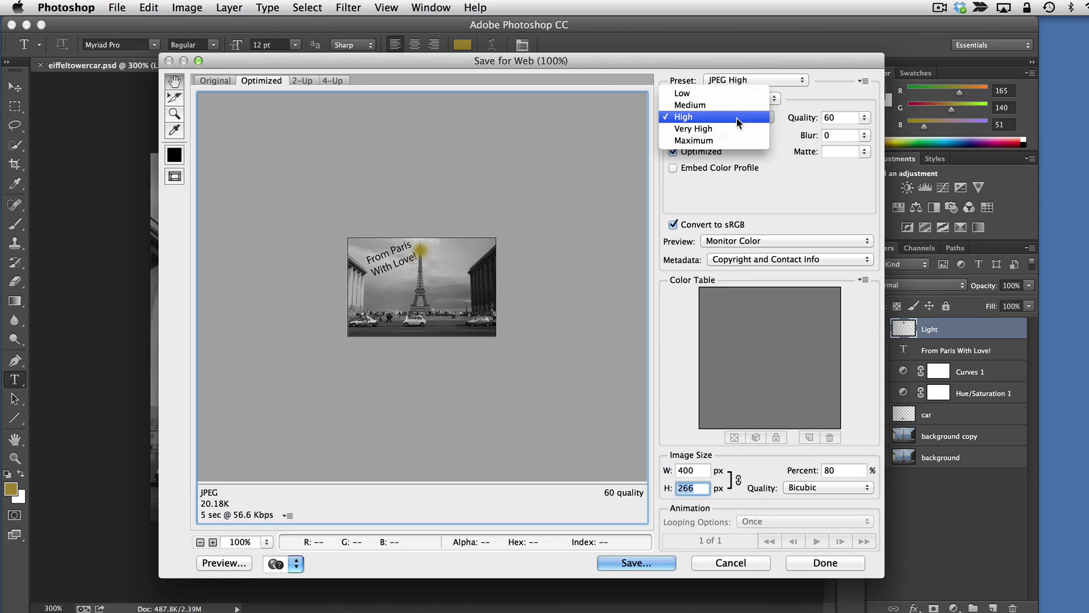
left_click(711, 106)
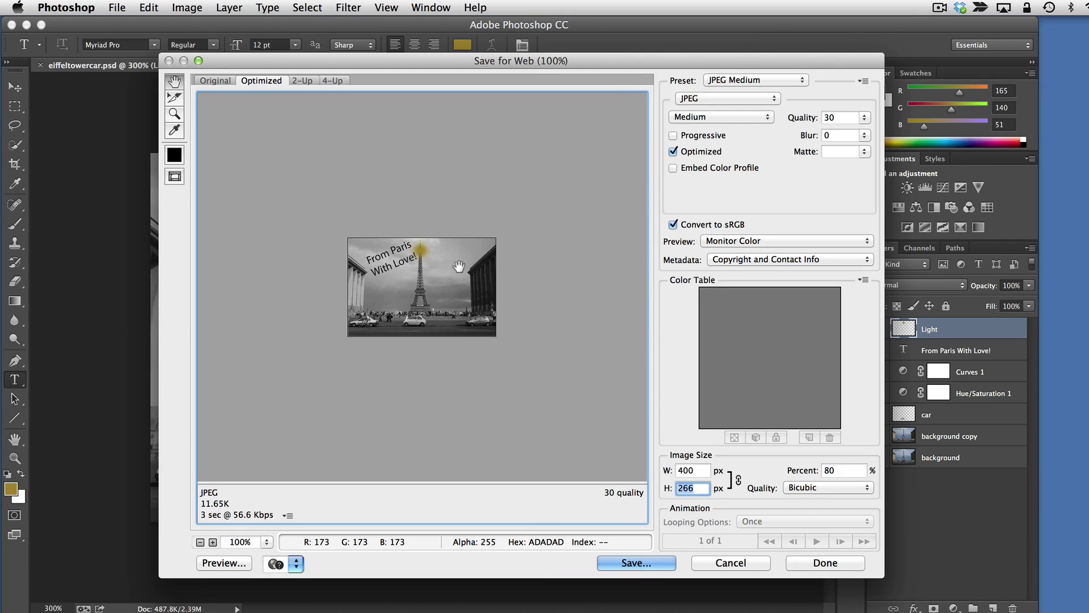
Save the optimized image as eiffeltowercar2.jpg in the Photoshop – CC Beginner folder inside screenflow, and resave the layered eiffeltowercar.psd
left_click(647, 560)
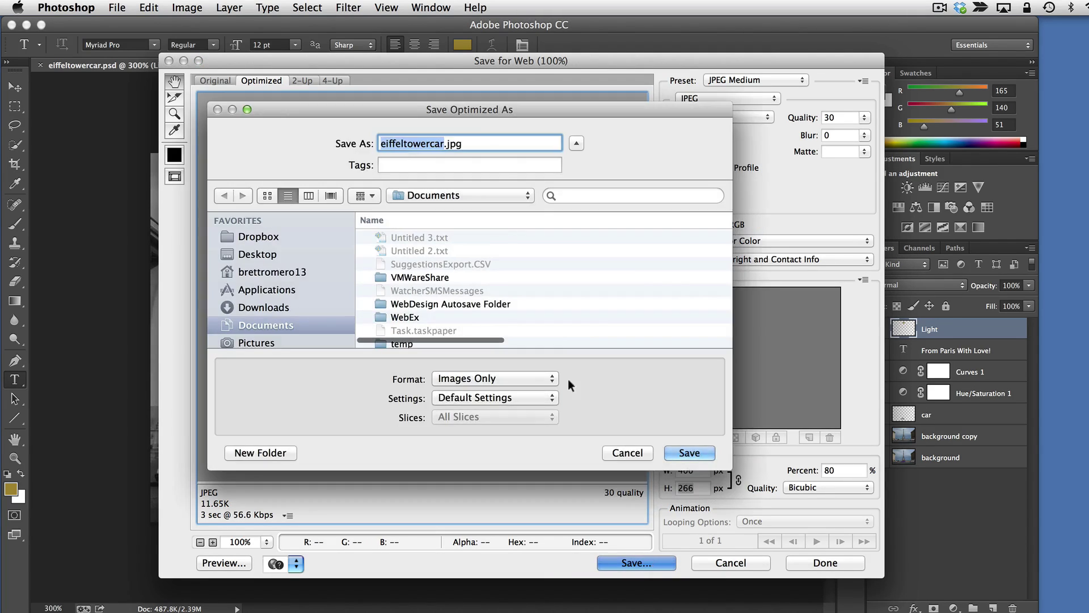
left_click(443, 142)
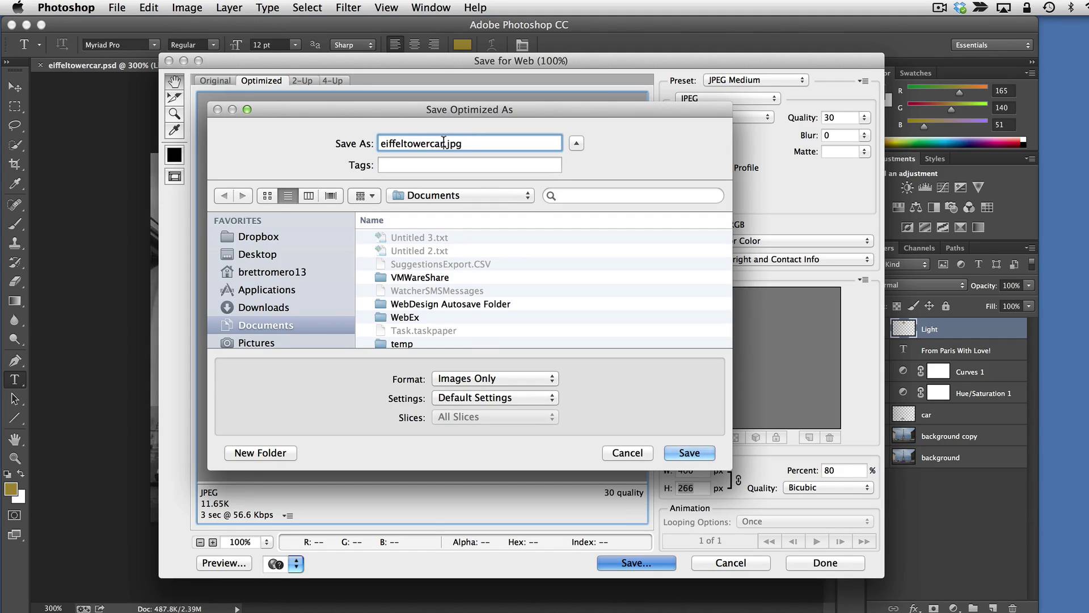
type("2")
scroll(276, 298, "down", 5)
scroll(275, 294, "up", 3)
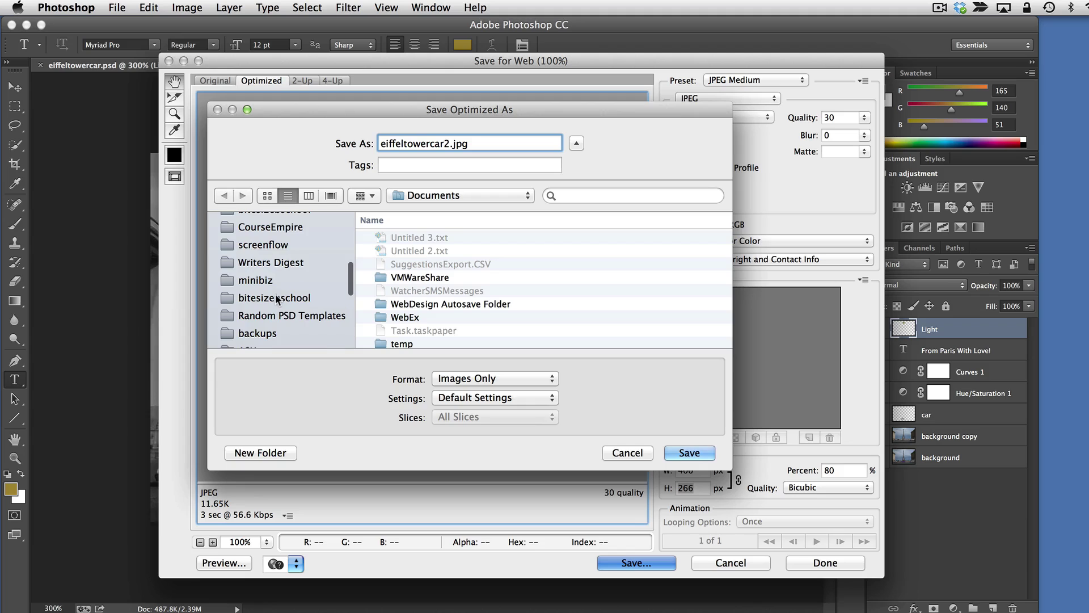
left_click(271, 245)
scroll(445, 300, "down", 10)
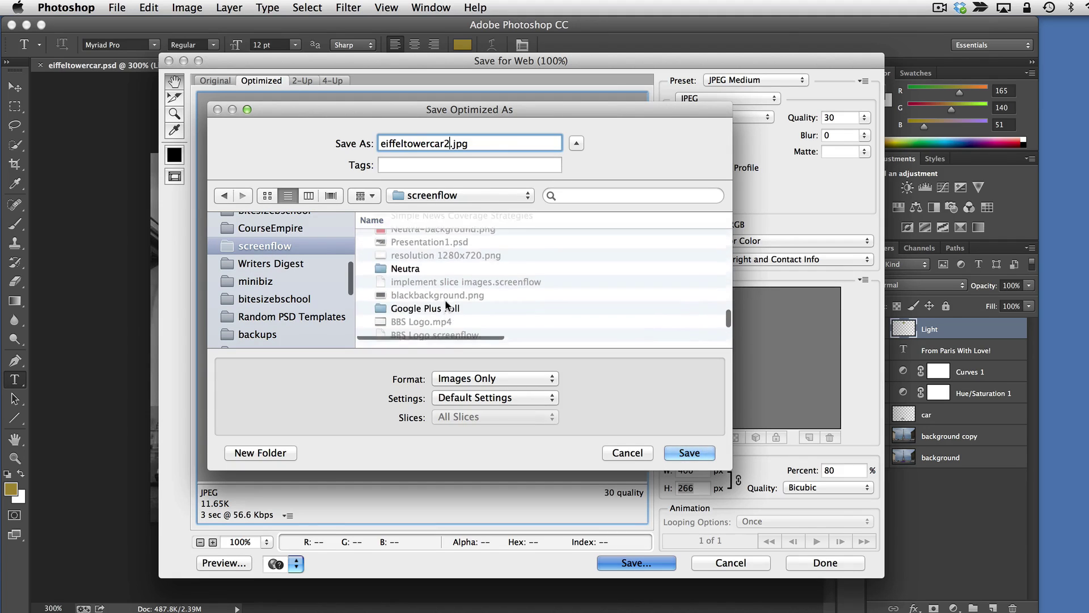
double_click(446, 301)
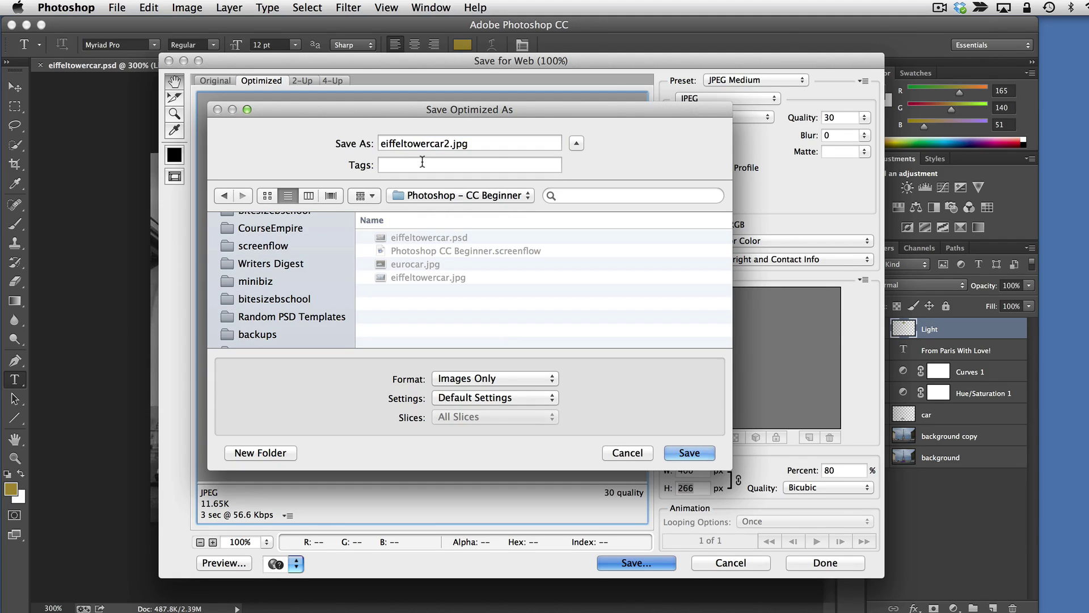
left_click(693, 452)
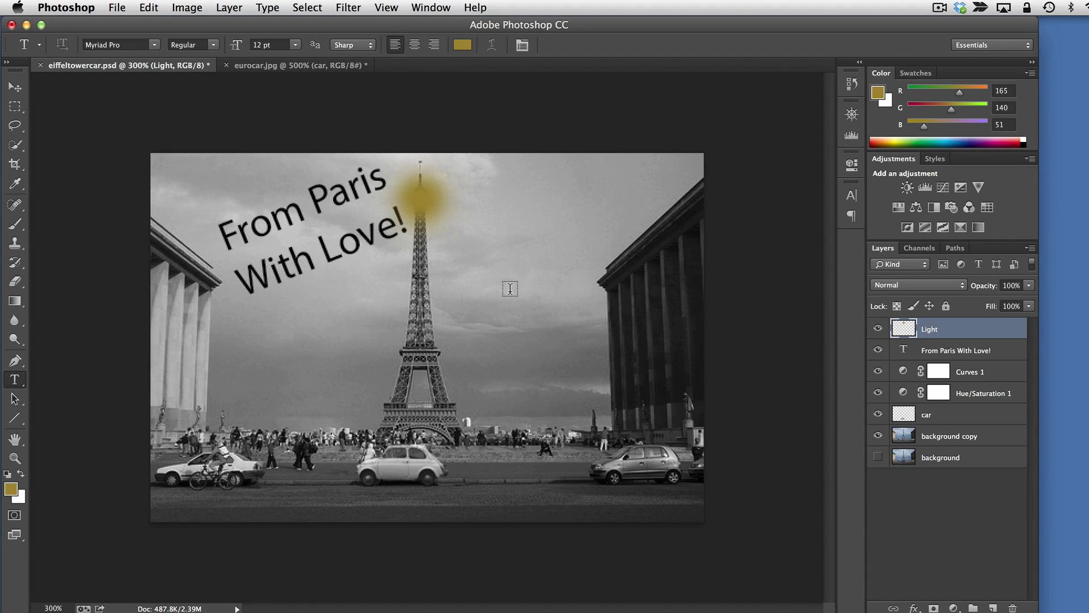
key("super+s")
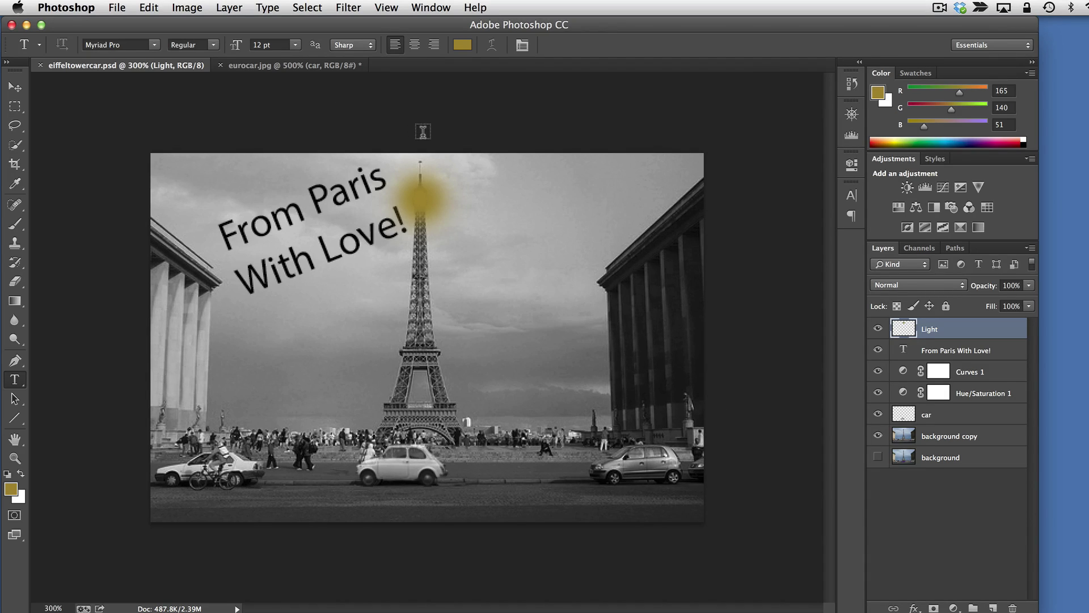
Create a new 167 × 78 px RGB document at 72 pixels/inch with Transparent background contents
left_click(110, 8)
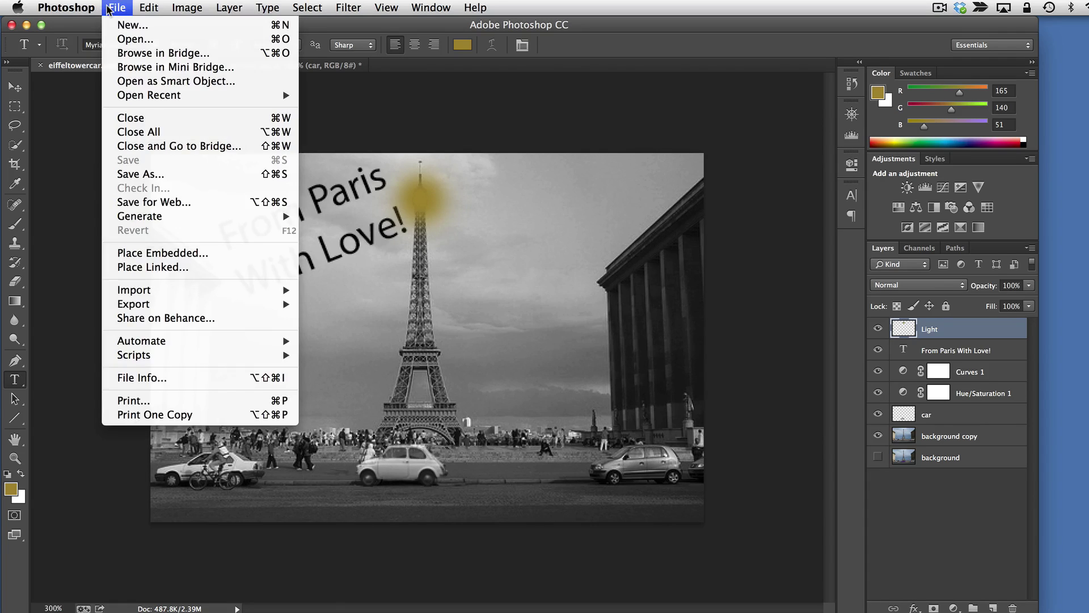
left_click(120, 24)
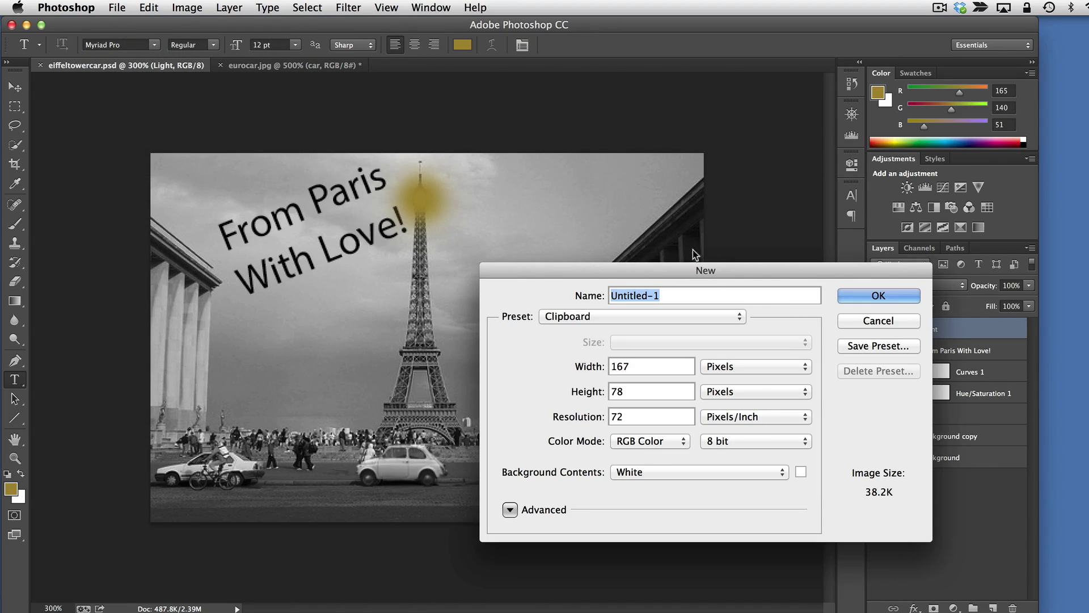
left_click_drag(712, 271, 531, 207)
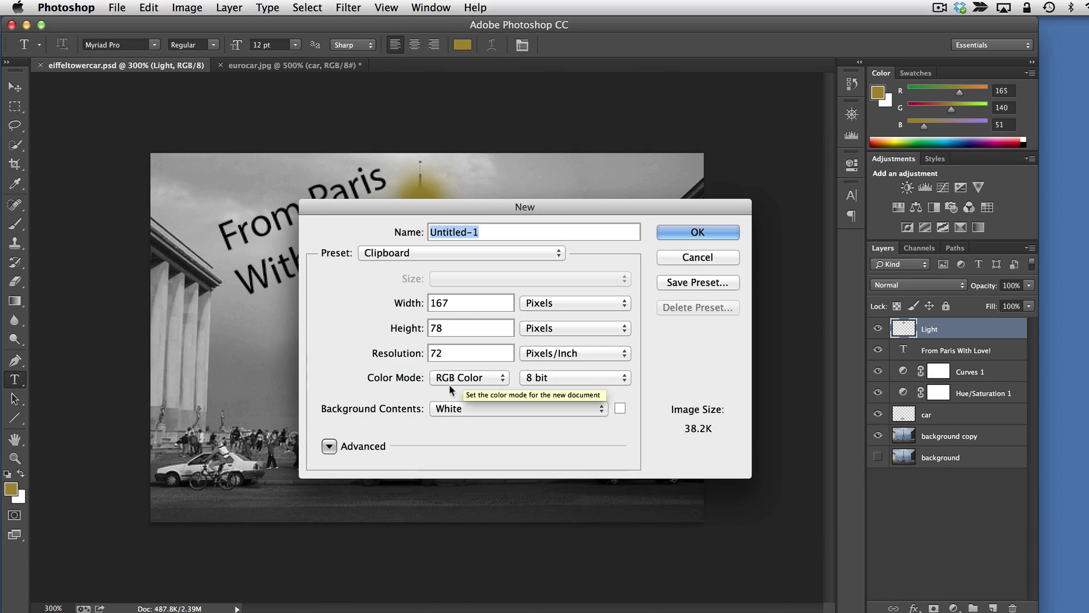
left_click(460, 407)
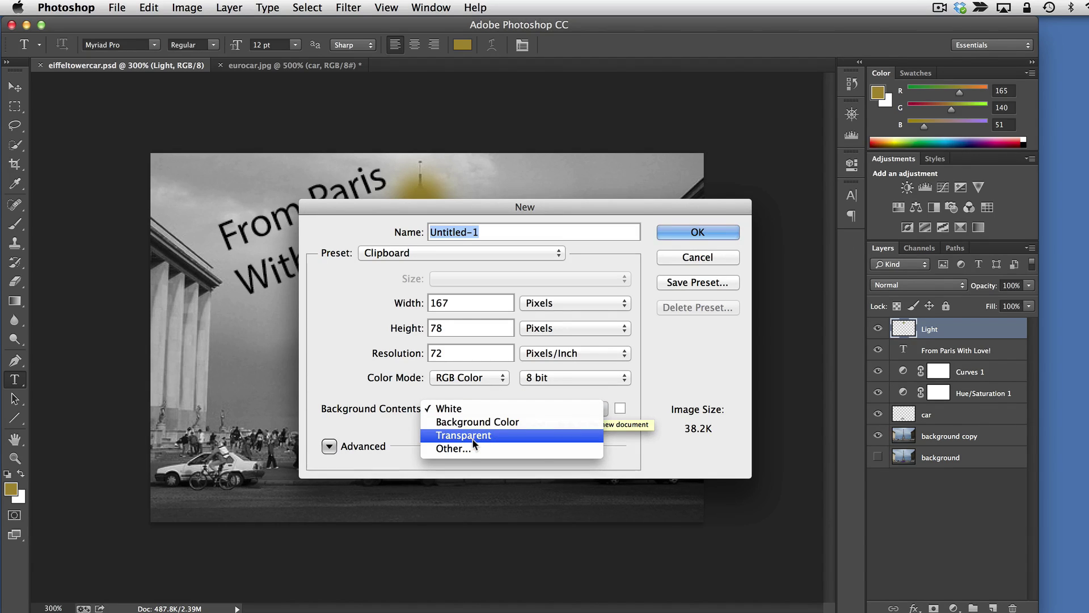
left_click(355, 317)
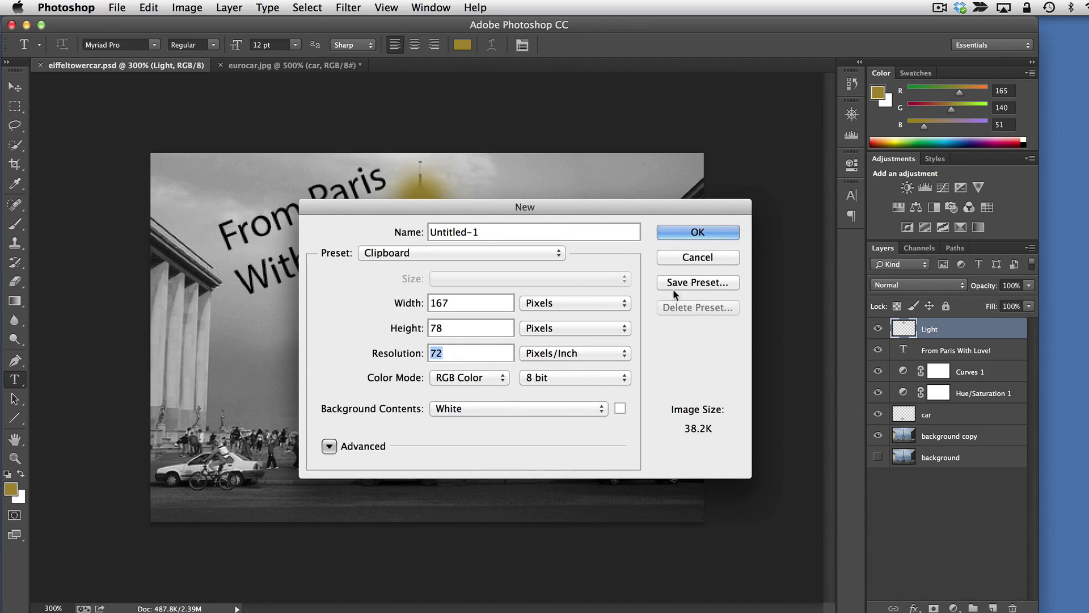
left_click(602, 409)
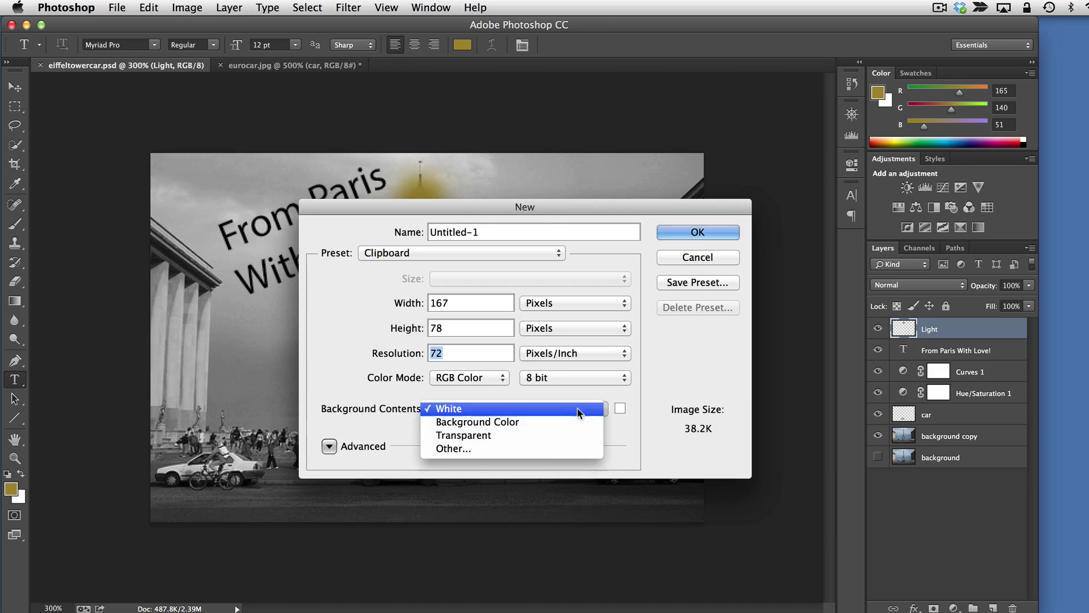
left_click(539, 434)
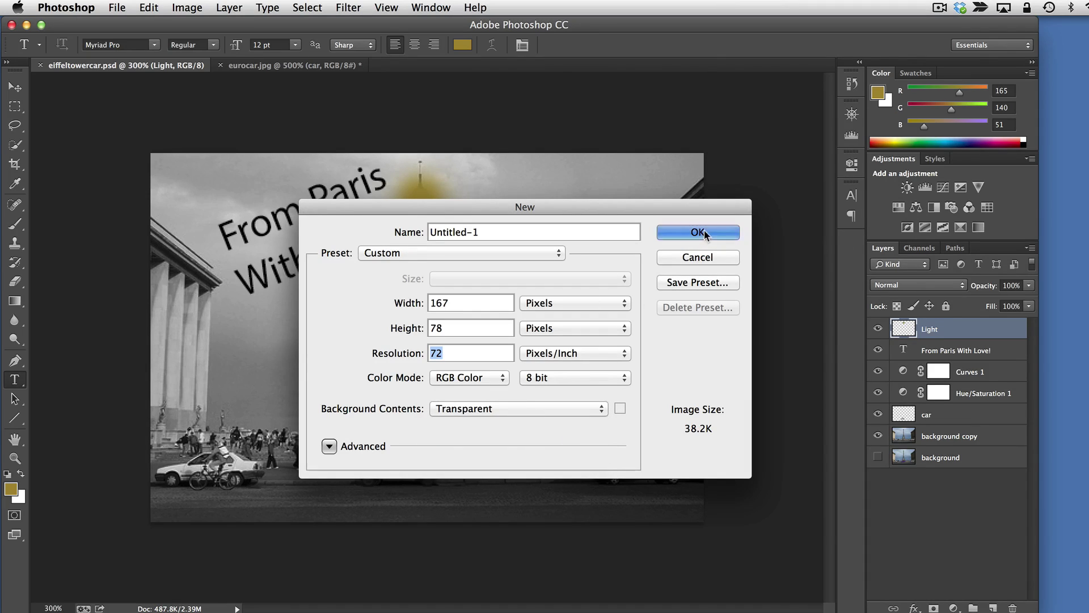
left_click(701, 233)
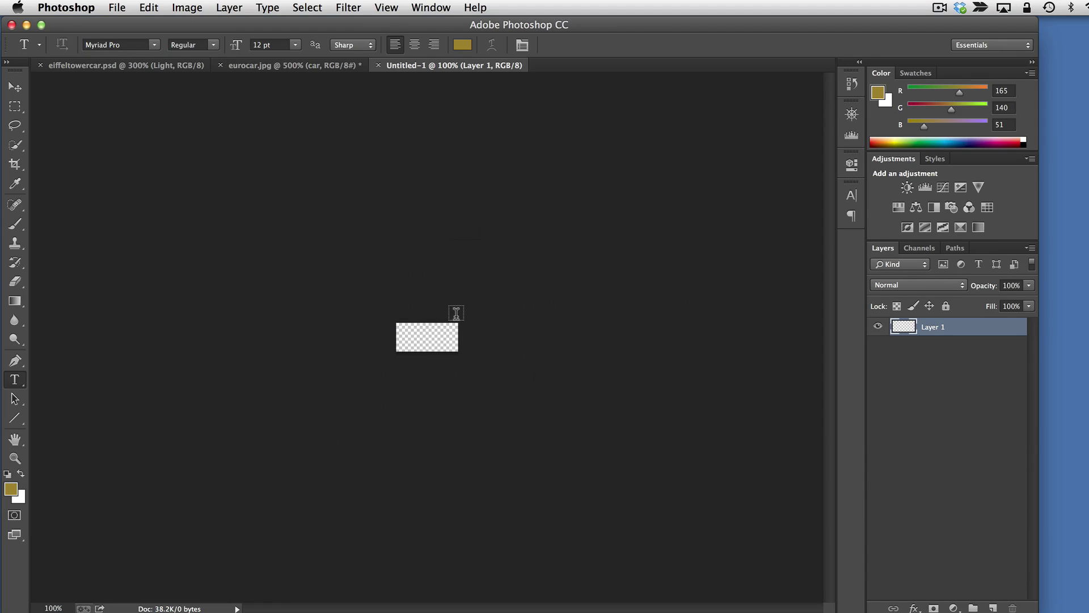
Paint a gold freehand blob across the middle of the transparent canvas with a soft 22 px brush
key("super+equal")
key("super+equal")
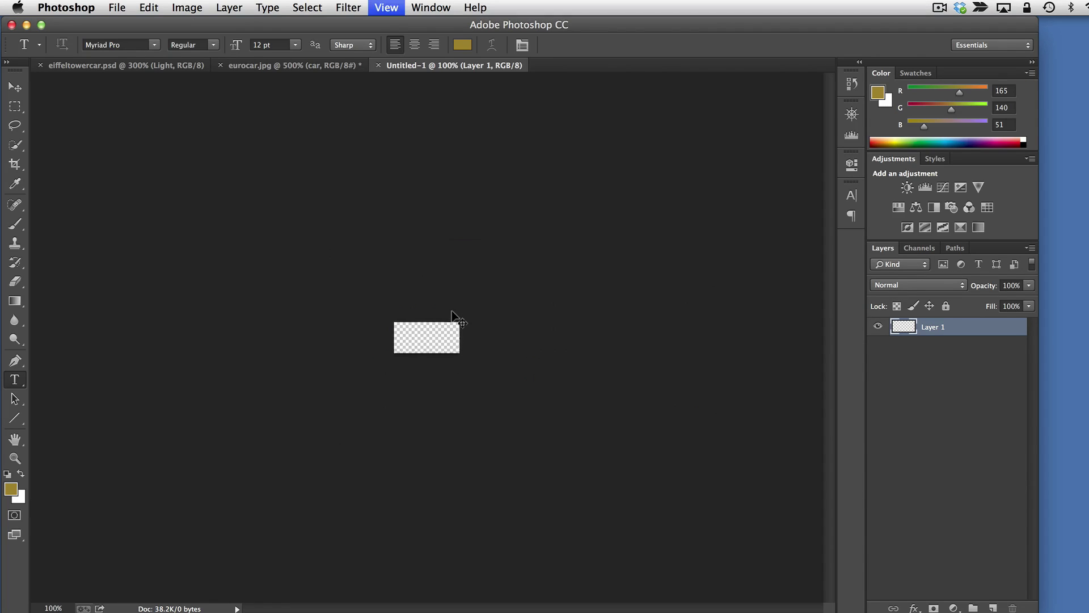
key("super+equal")
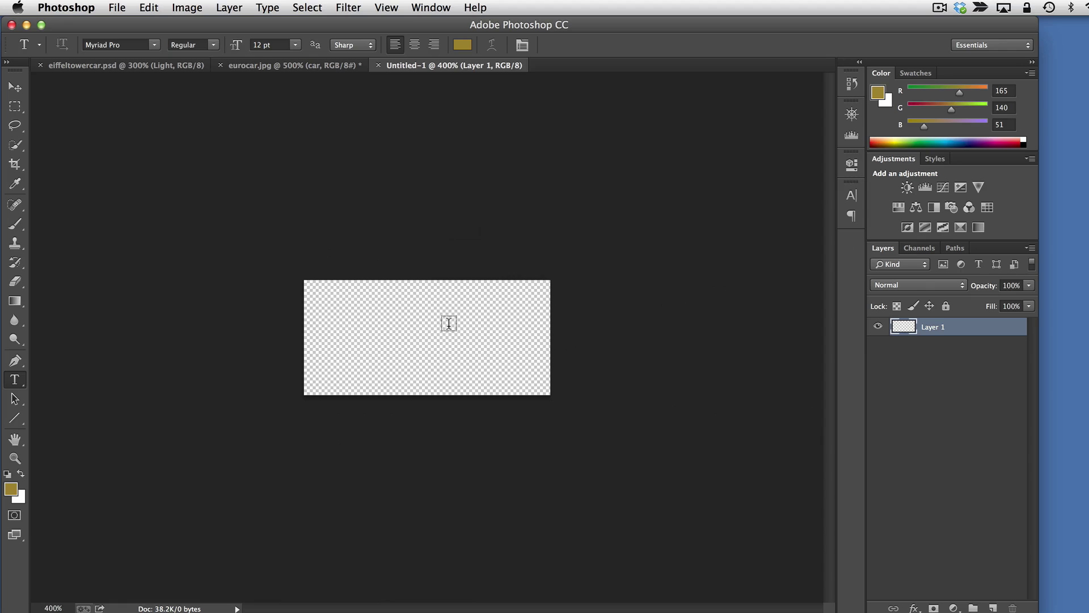
left_click(16, 225)
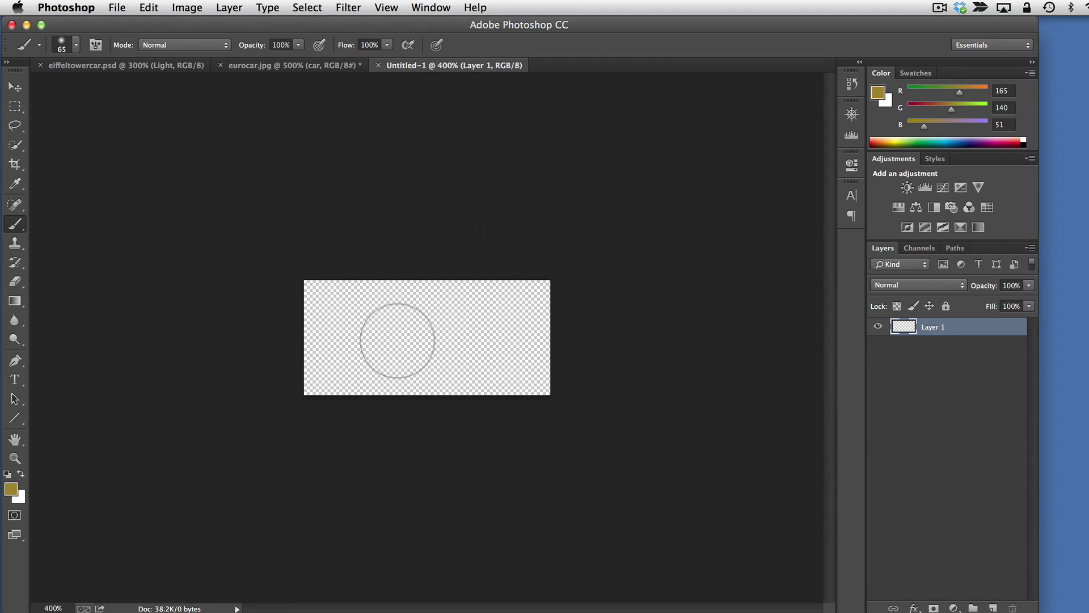
left_click(78, 45)
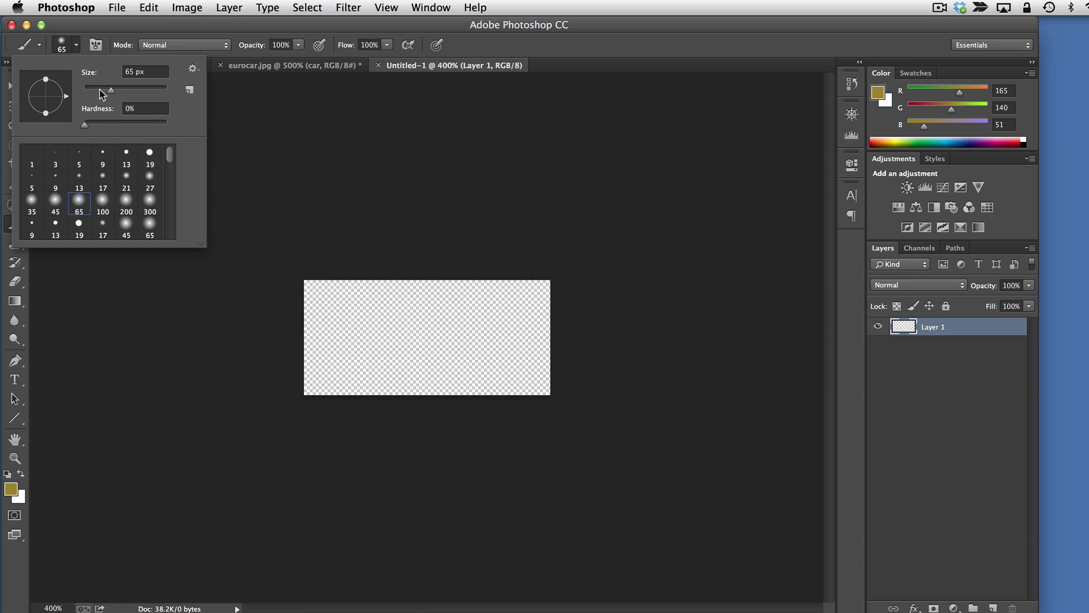
left_click_drag(110, 88, 97, 87)
mouse_move(433, 309)
left_mouse_down()
mouse_move(447, 339)
mouse_move(473, 326)
mouse_move(447, 344)
mouse_move(379, 350)
mouse_move(368, 335)
mouse_move(404, 347)
mouse_move(463, 344)
mouse_move(399, 331)
mouse_move(417, 321)
mouse_move(509, 363)
left_mouse_up()
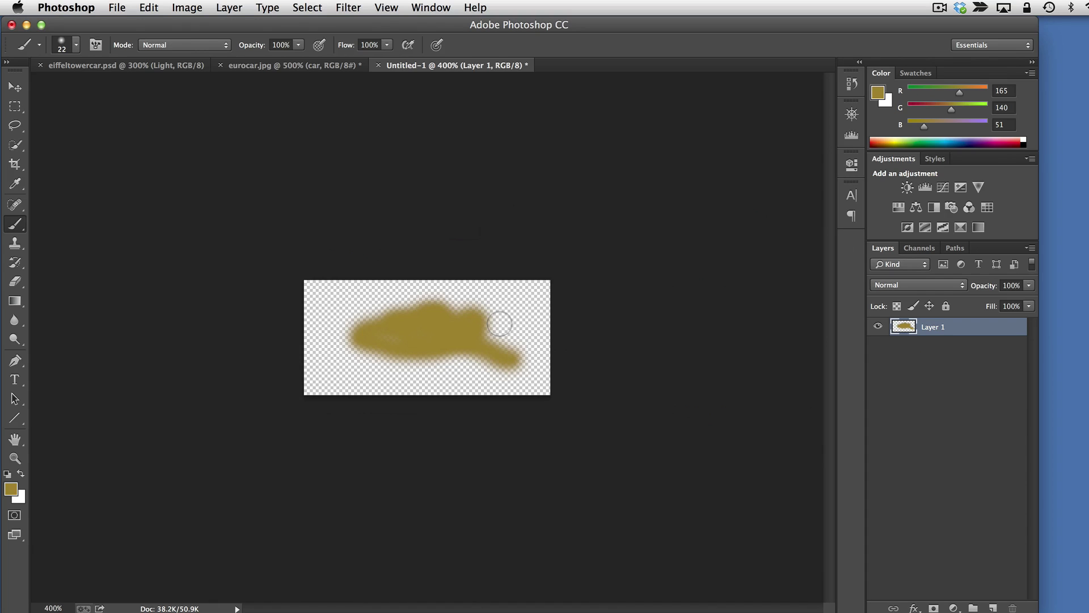
Preview the painted image in Save for Web with the PNG-24 preset to examine its transparency, and leave without saving
left_click(117, 7)
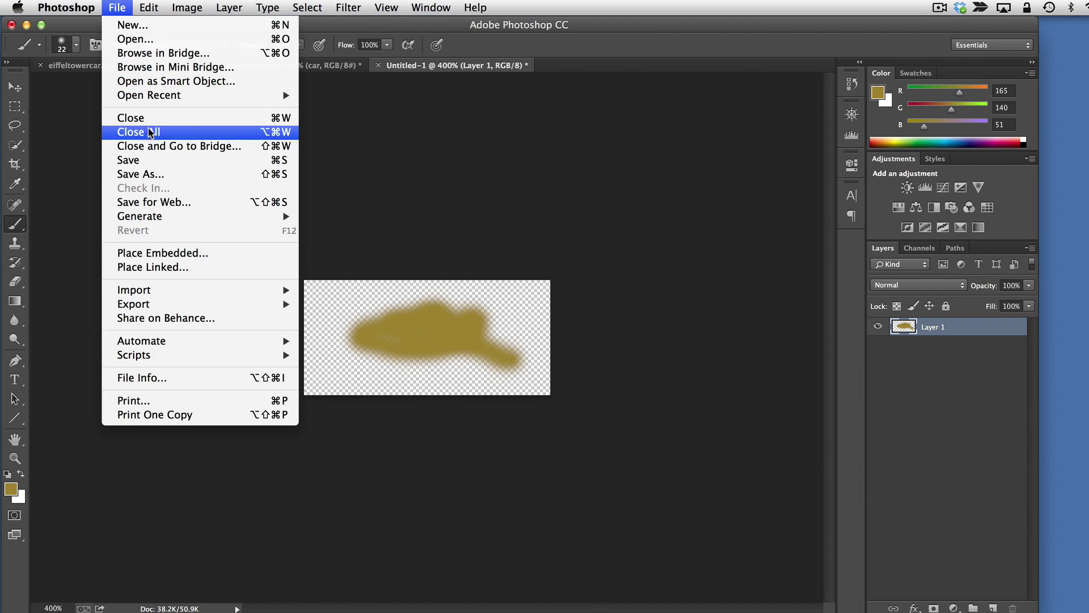
left_click(166, 201)
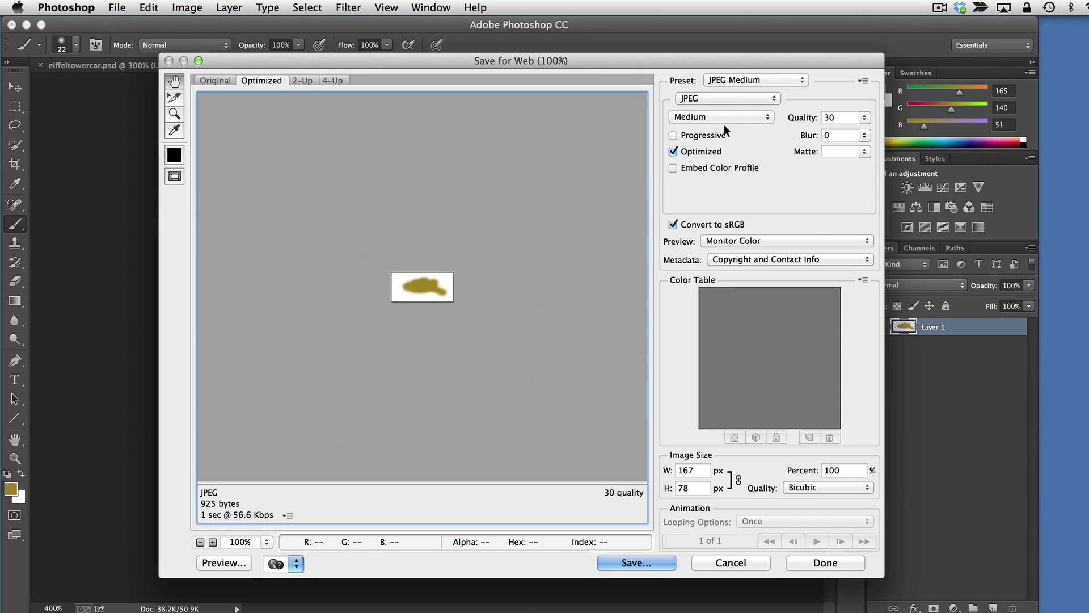
left_click(774, 79)
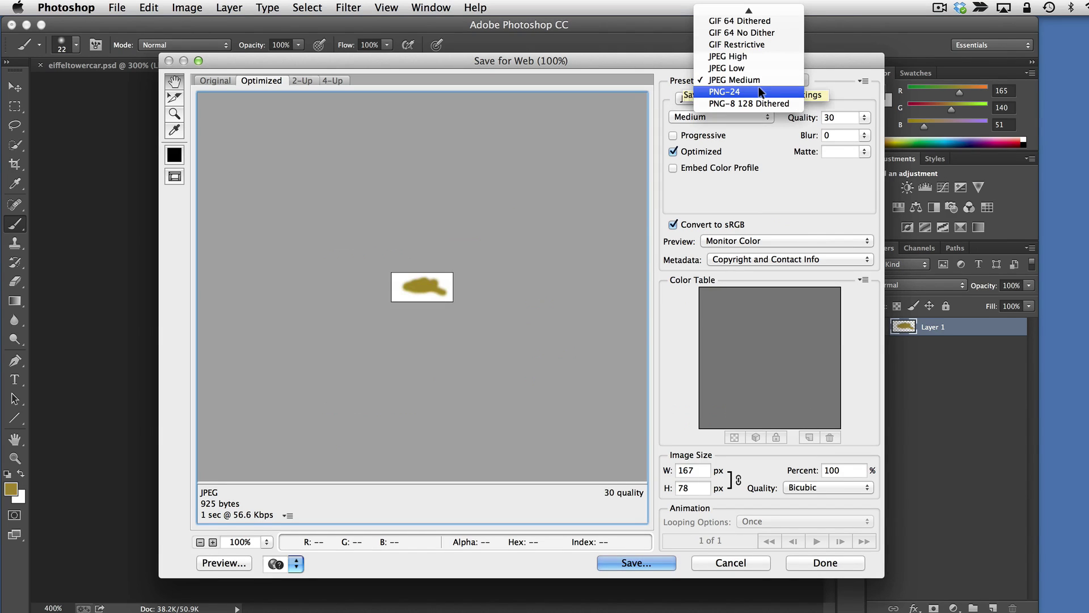
left_click(759, 90)
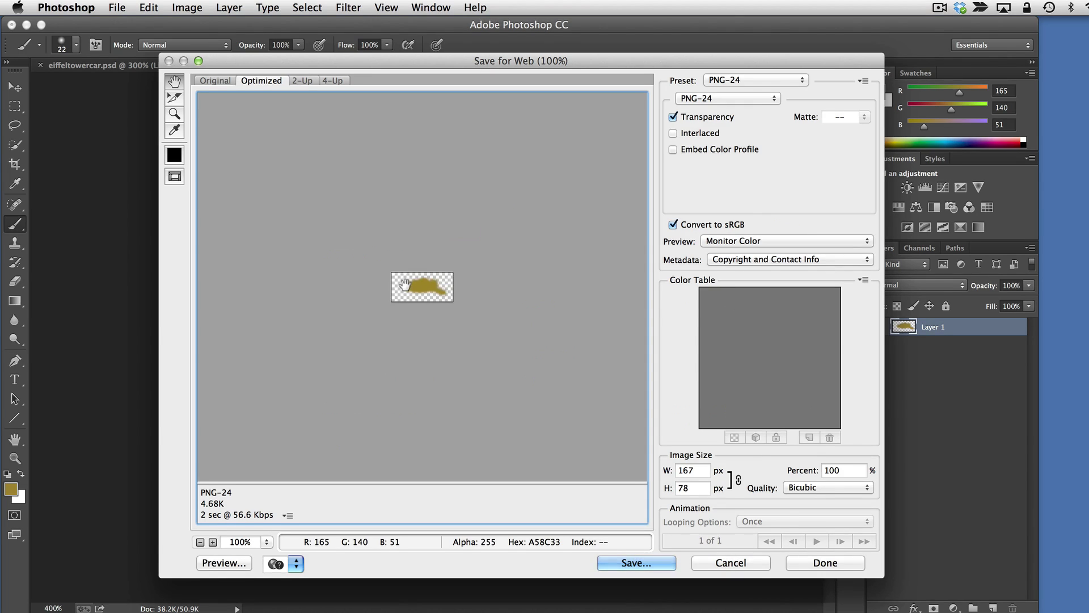
left_click(723, 562)
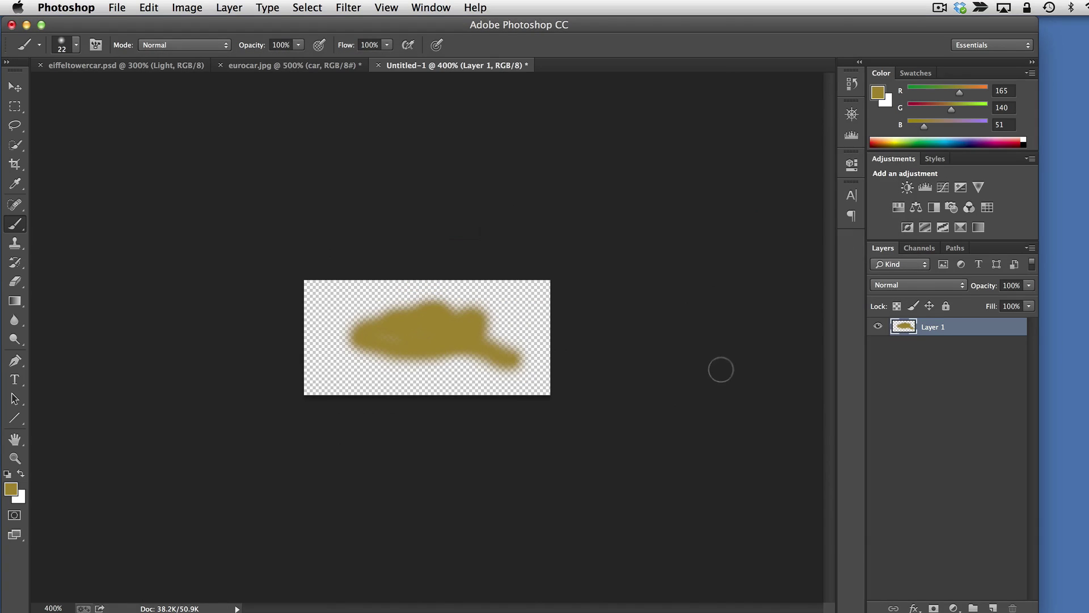